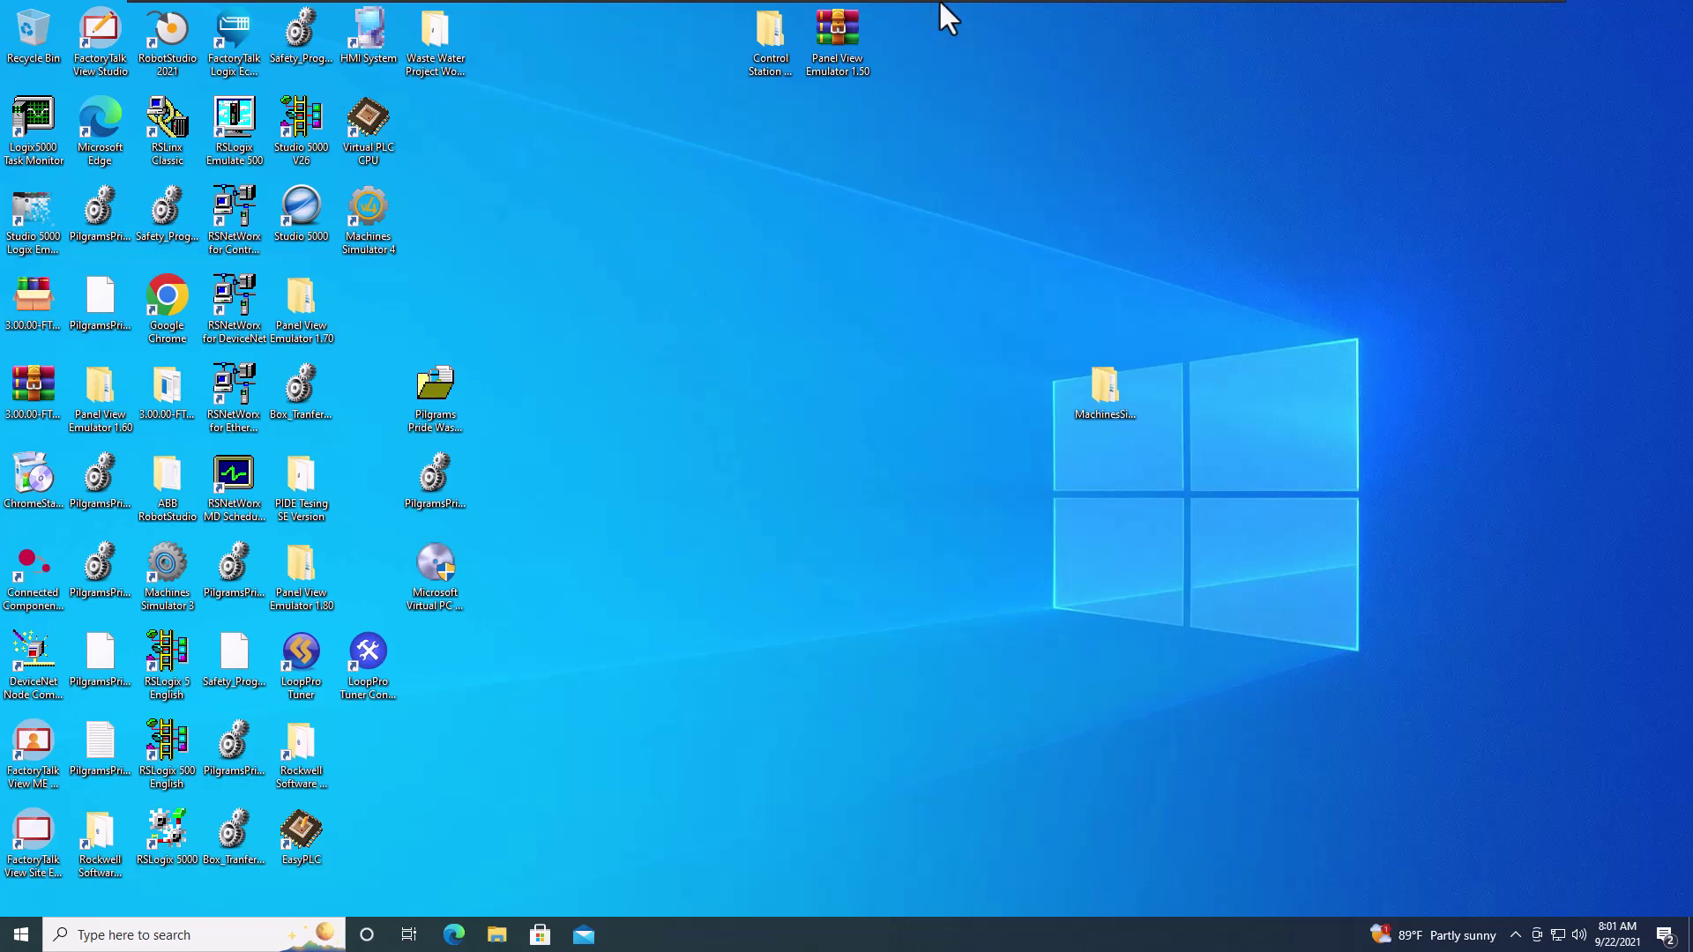
Step: Connect the new USB drive to the Win10-FTView14-Studio5000-V36 virtual machine
mouse_move(940, 2)
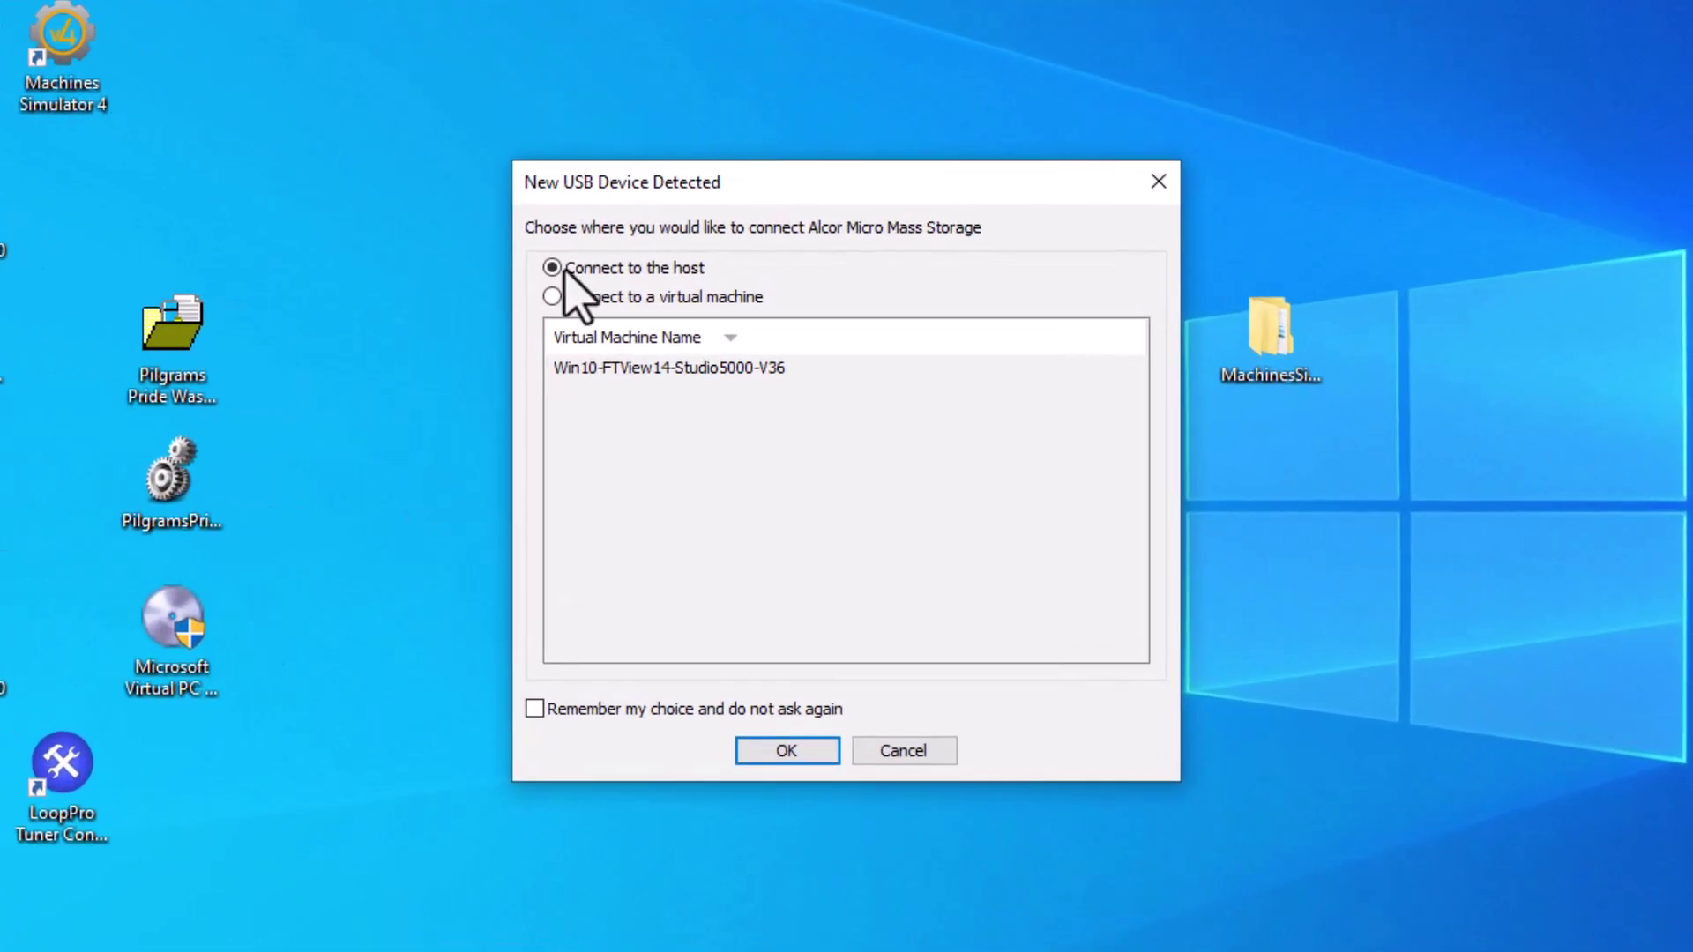
click(551, 297)
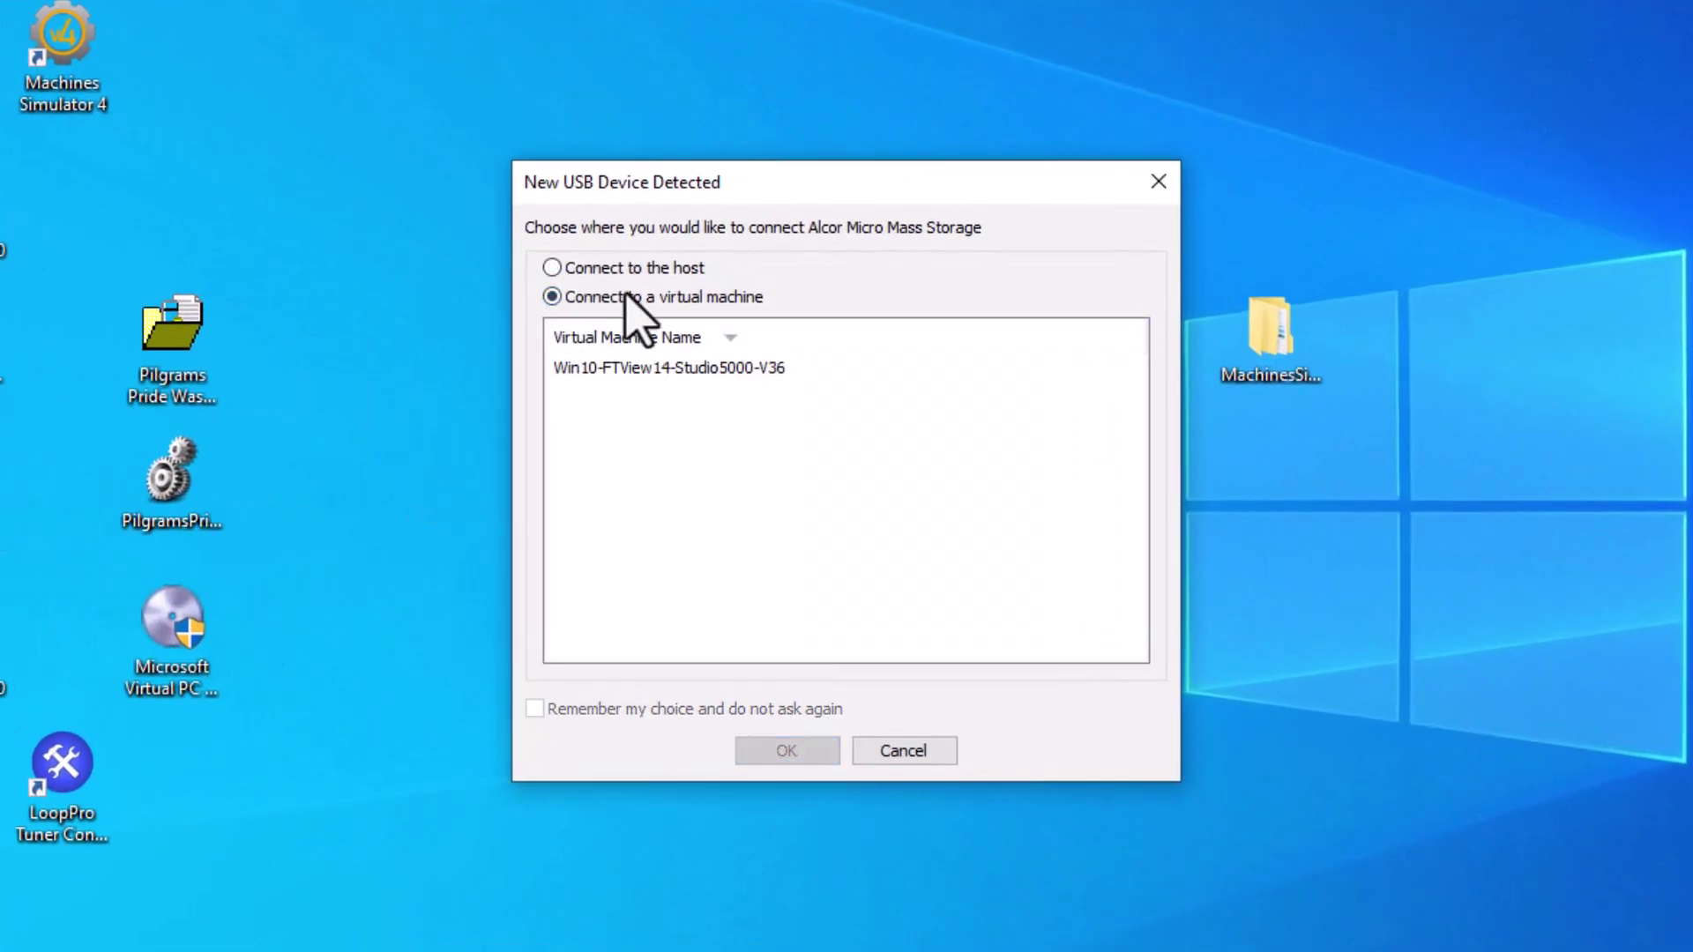
click(730, 370)
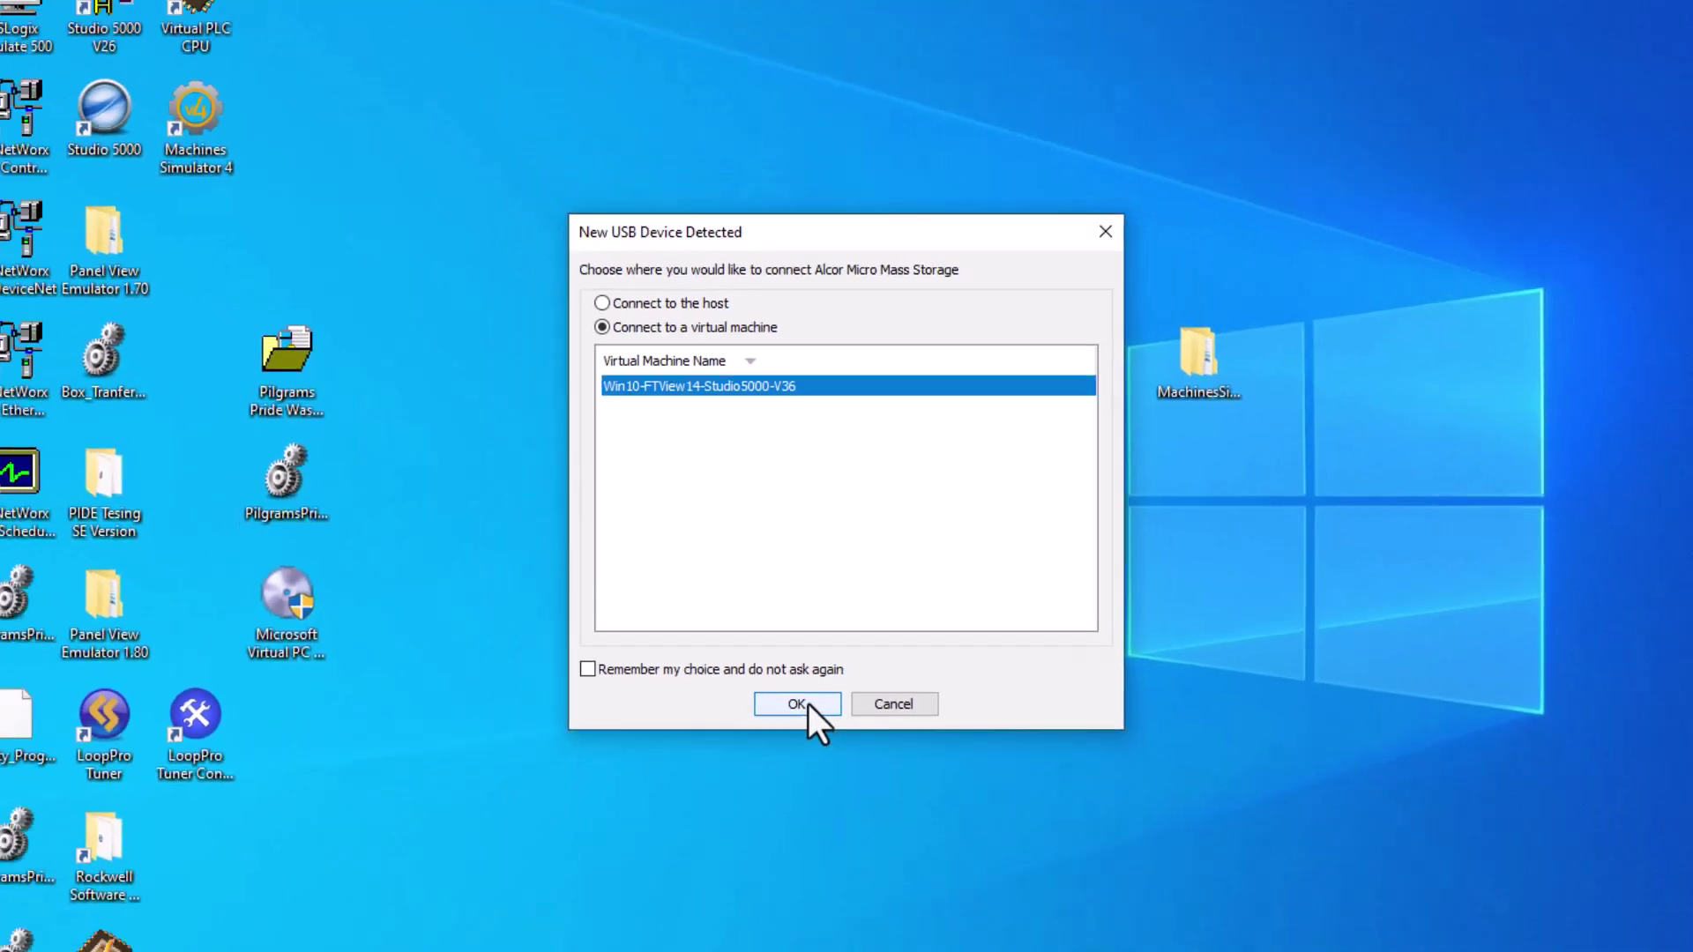
click(798, 751)
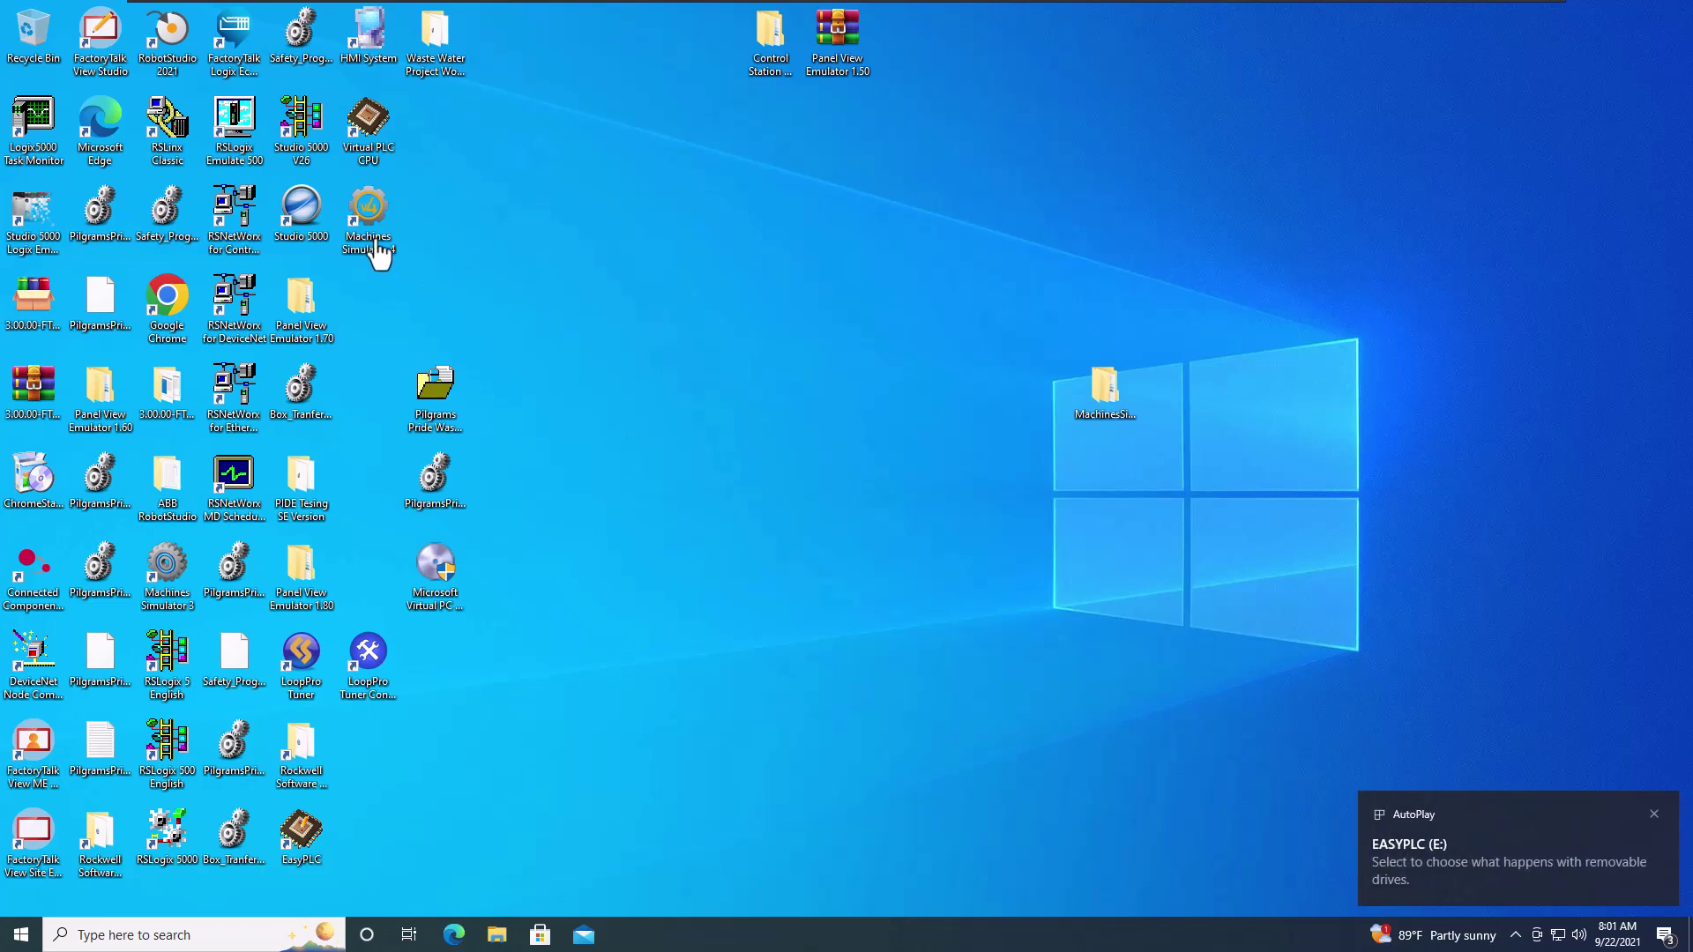
key(Num_Lock)
Step: Launch Machines Simulator 4, pass the title screen and show the MACHINES list
double_click(376, 236)
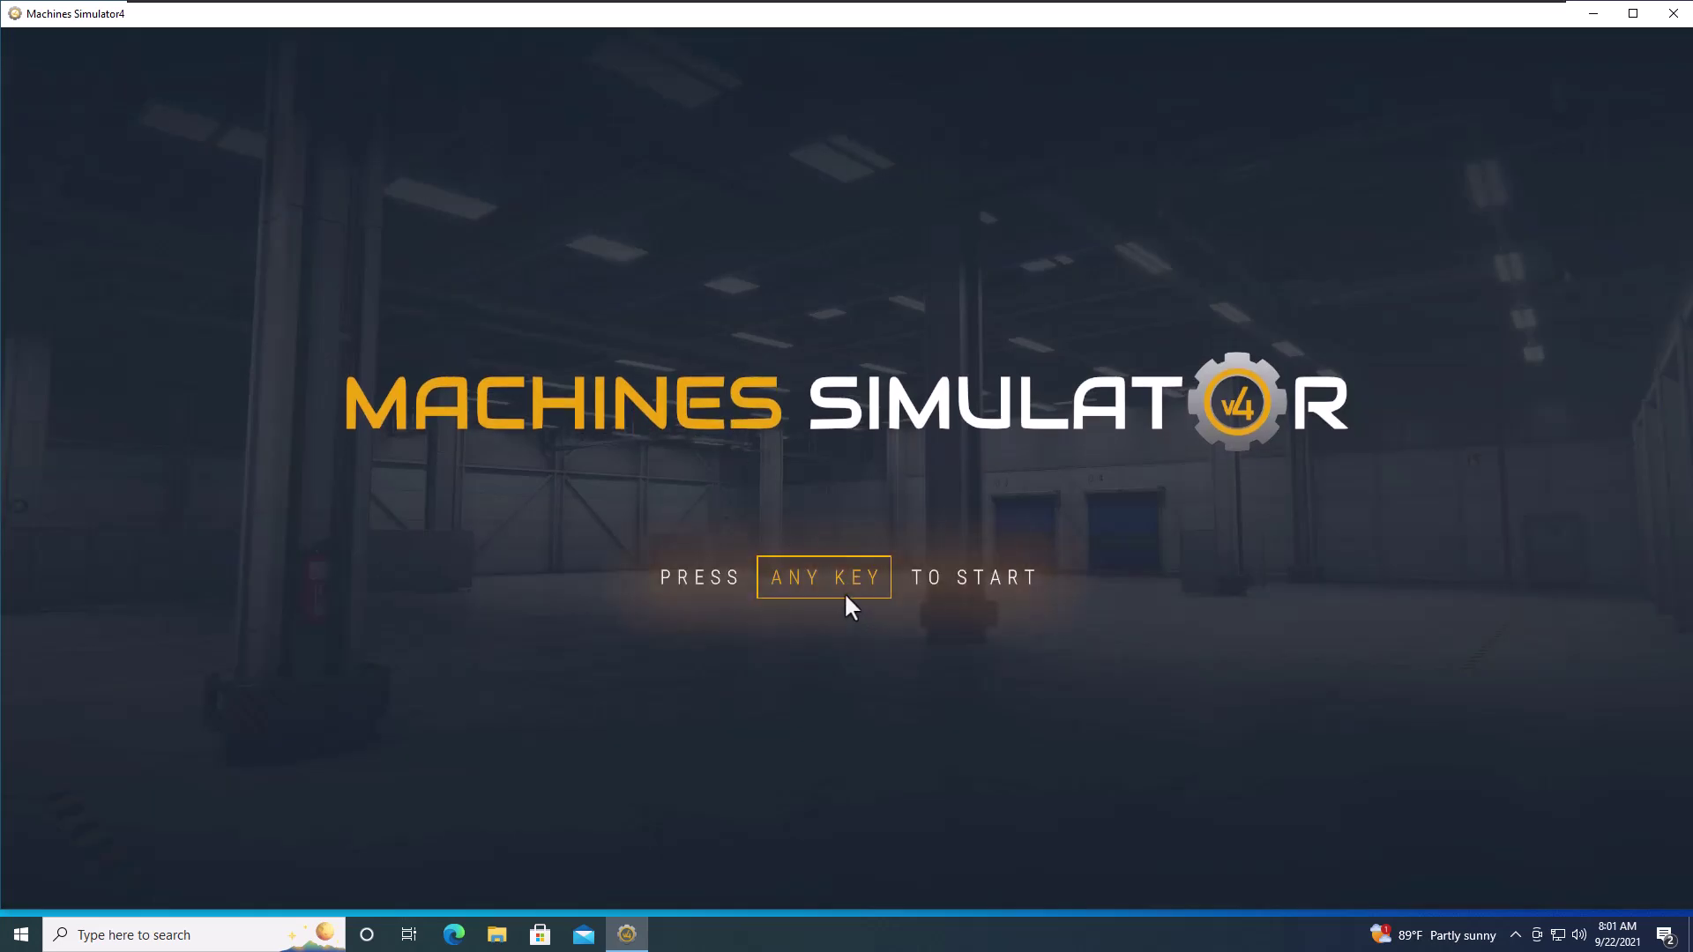
click(817, 603)
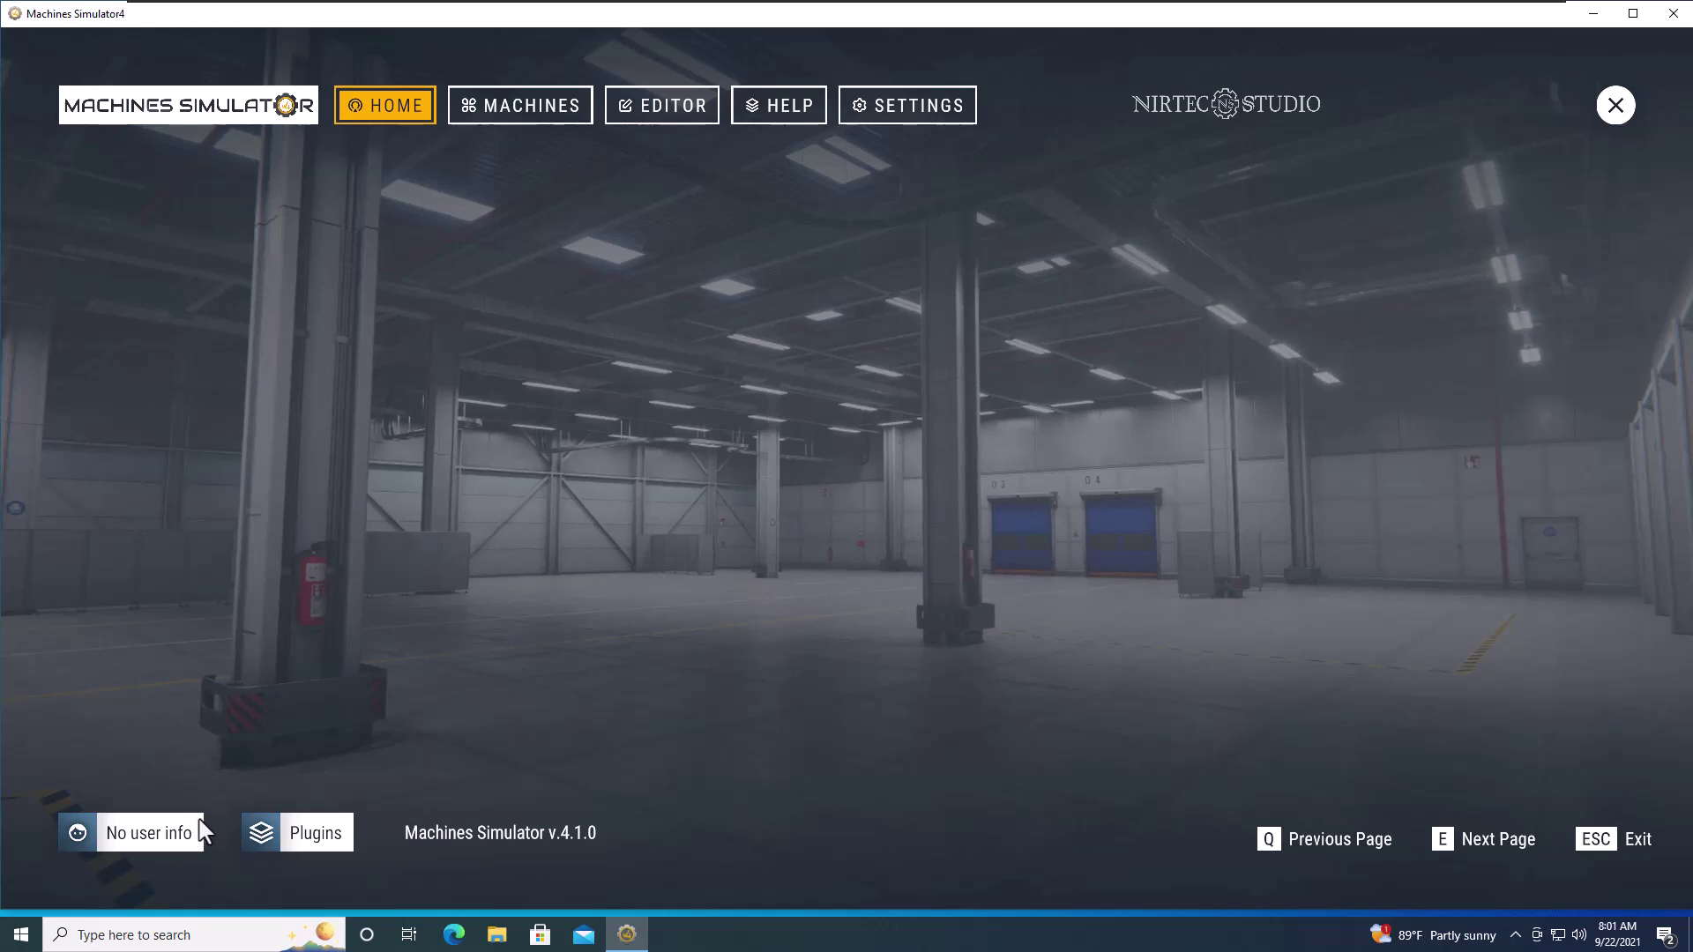
click(546, 108)
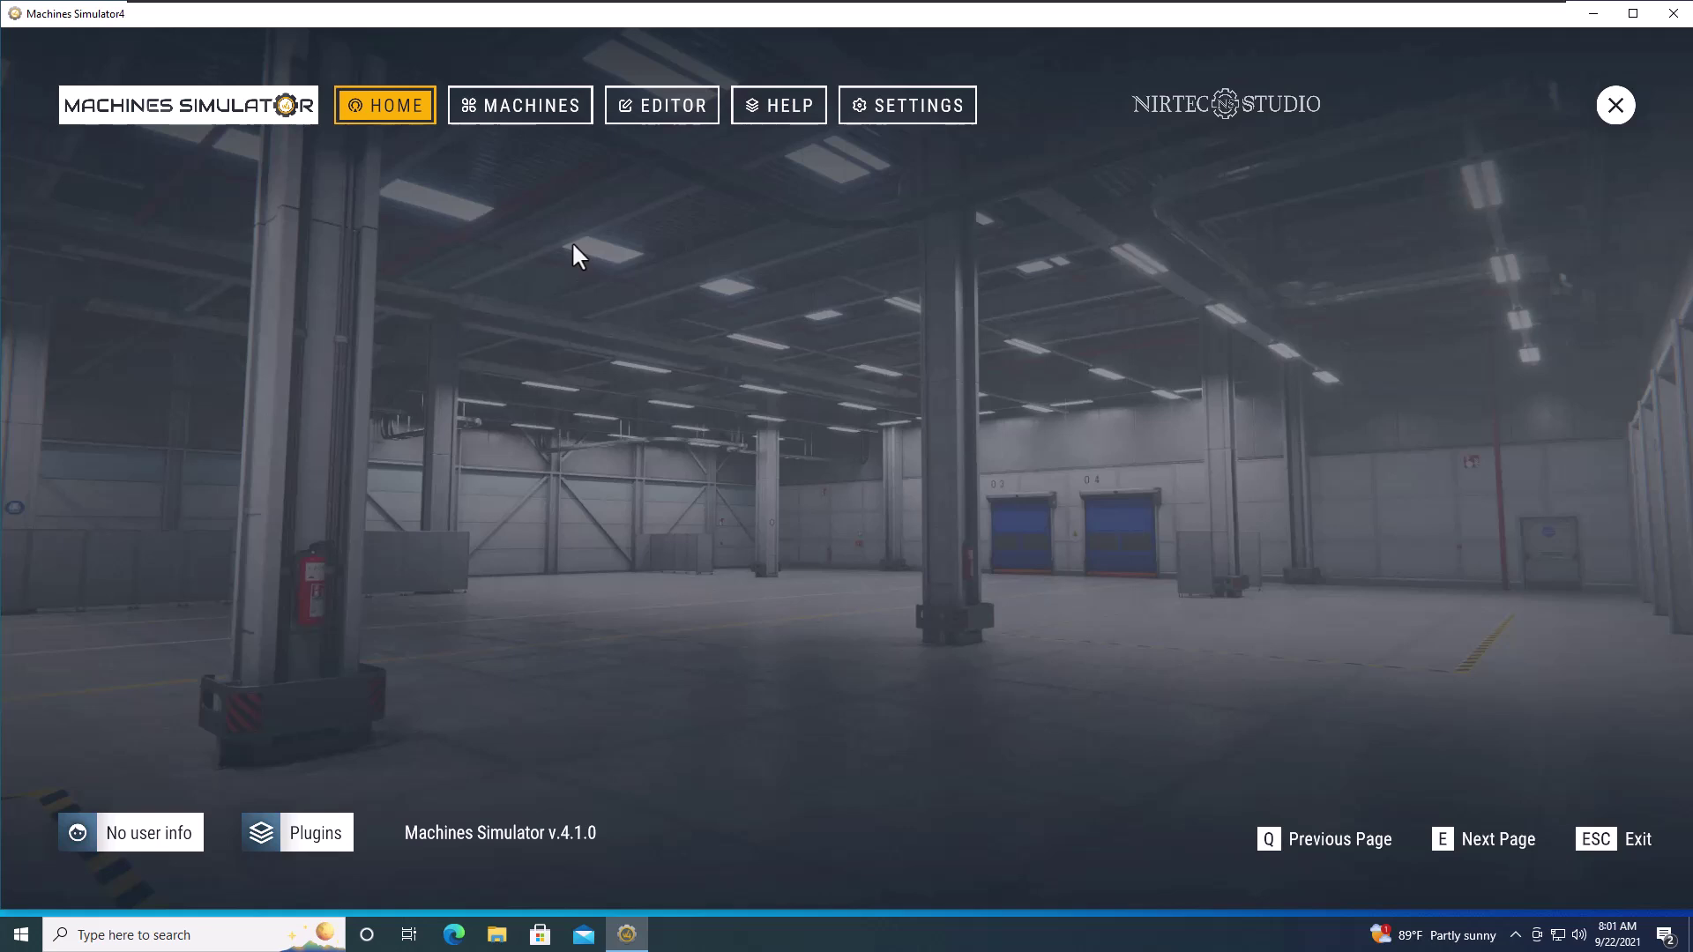
click(547, 109)
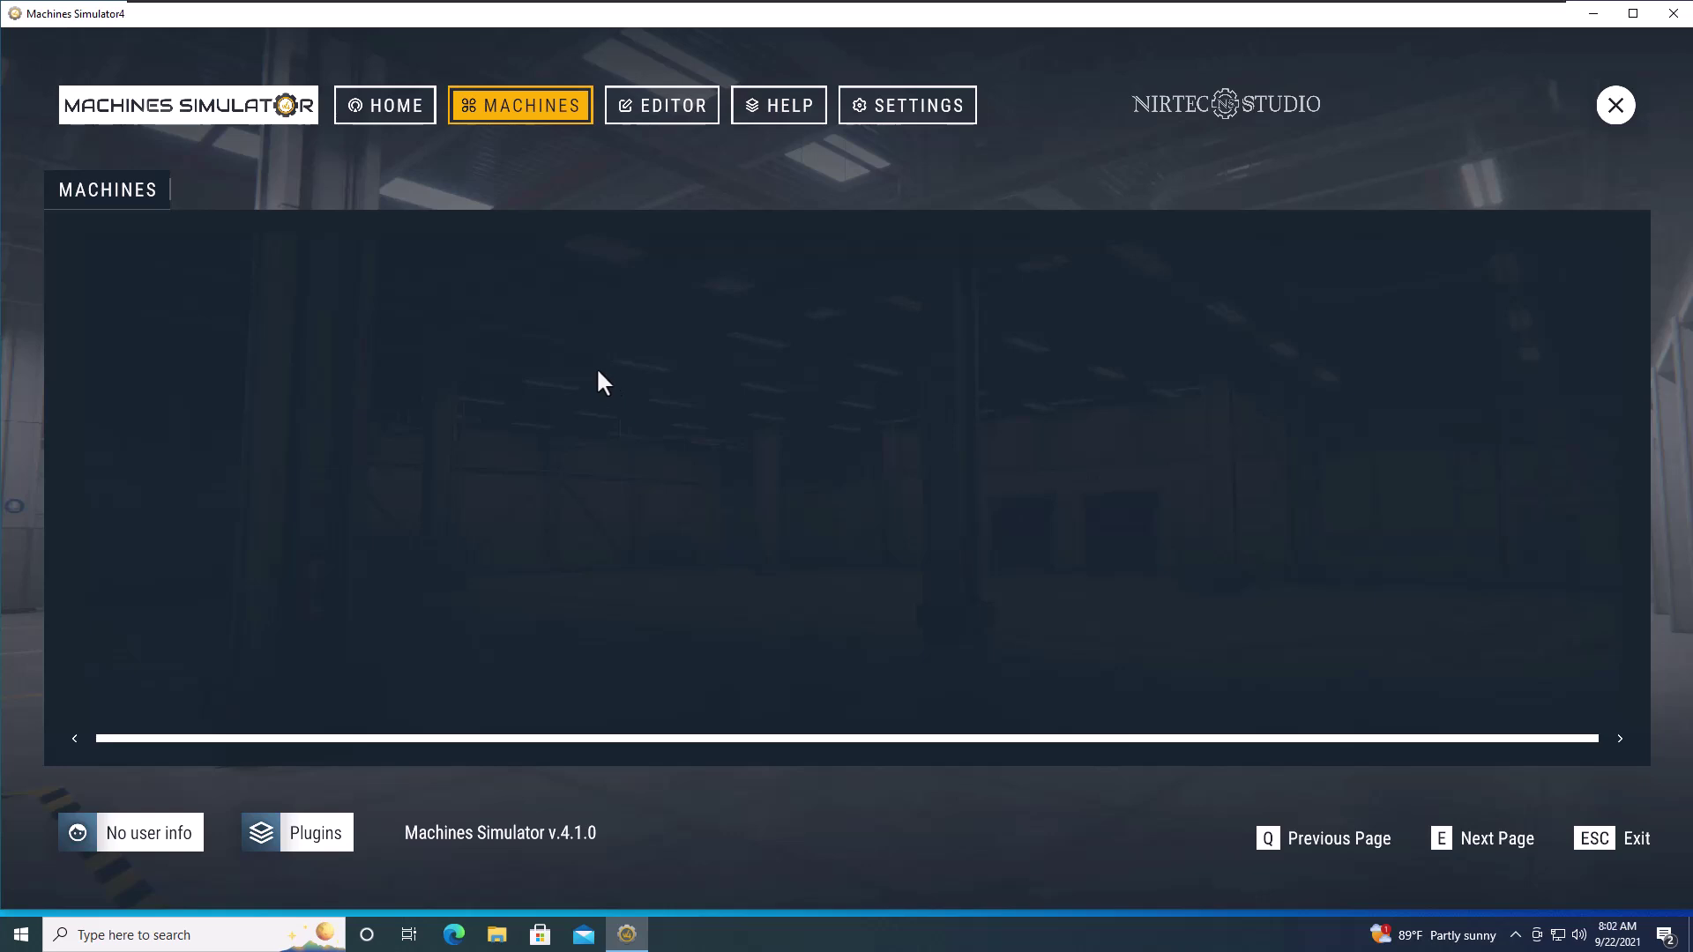
mouse_move(598, 372)
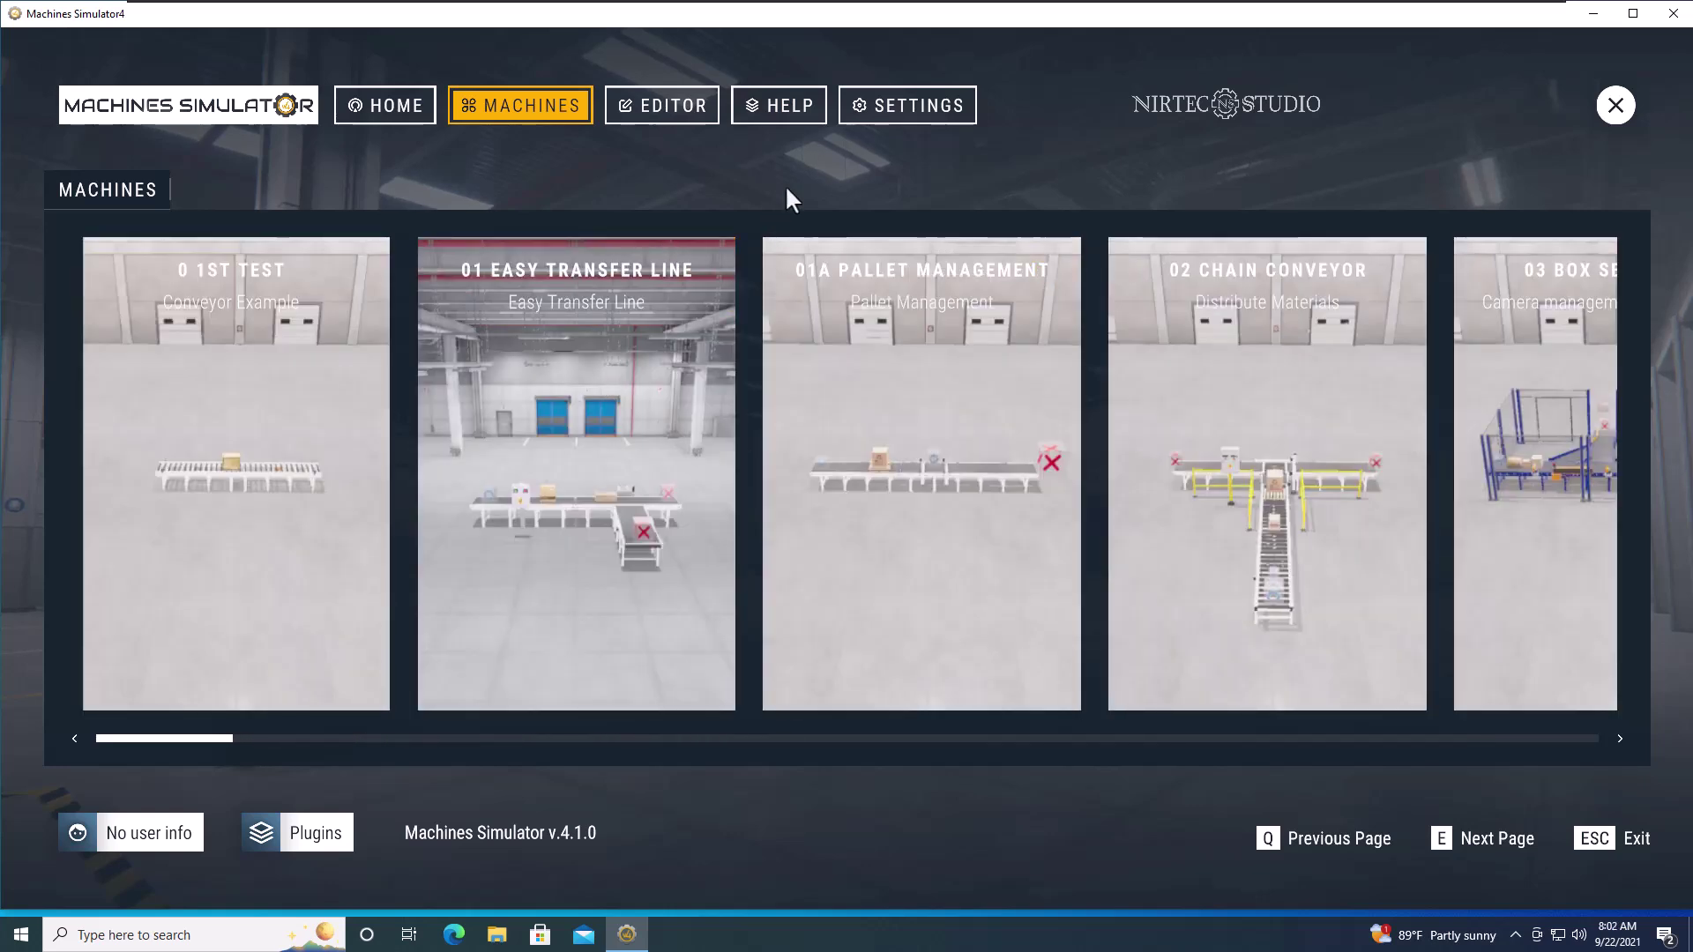
Step: Open the VISUALS settings and keep the 1920x1080 screen resolution
click(894, 119)
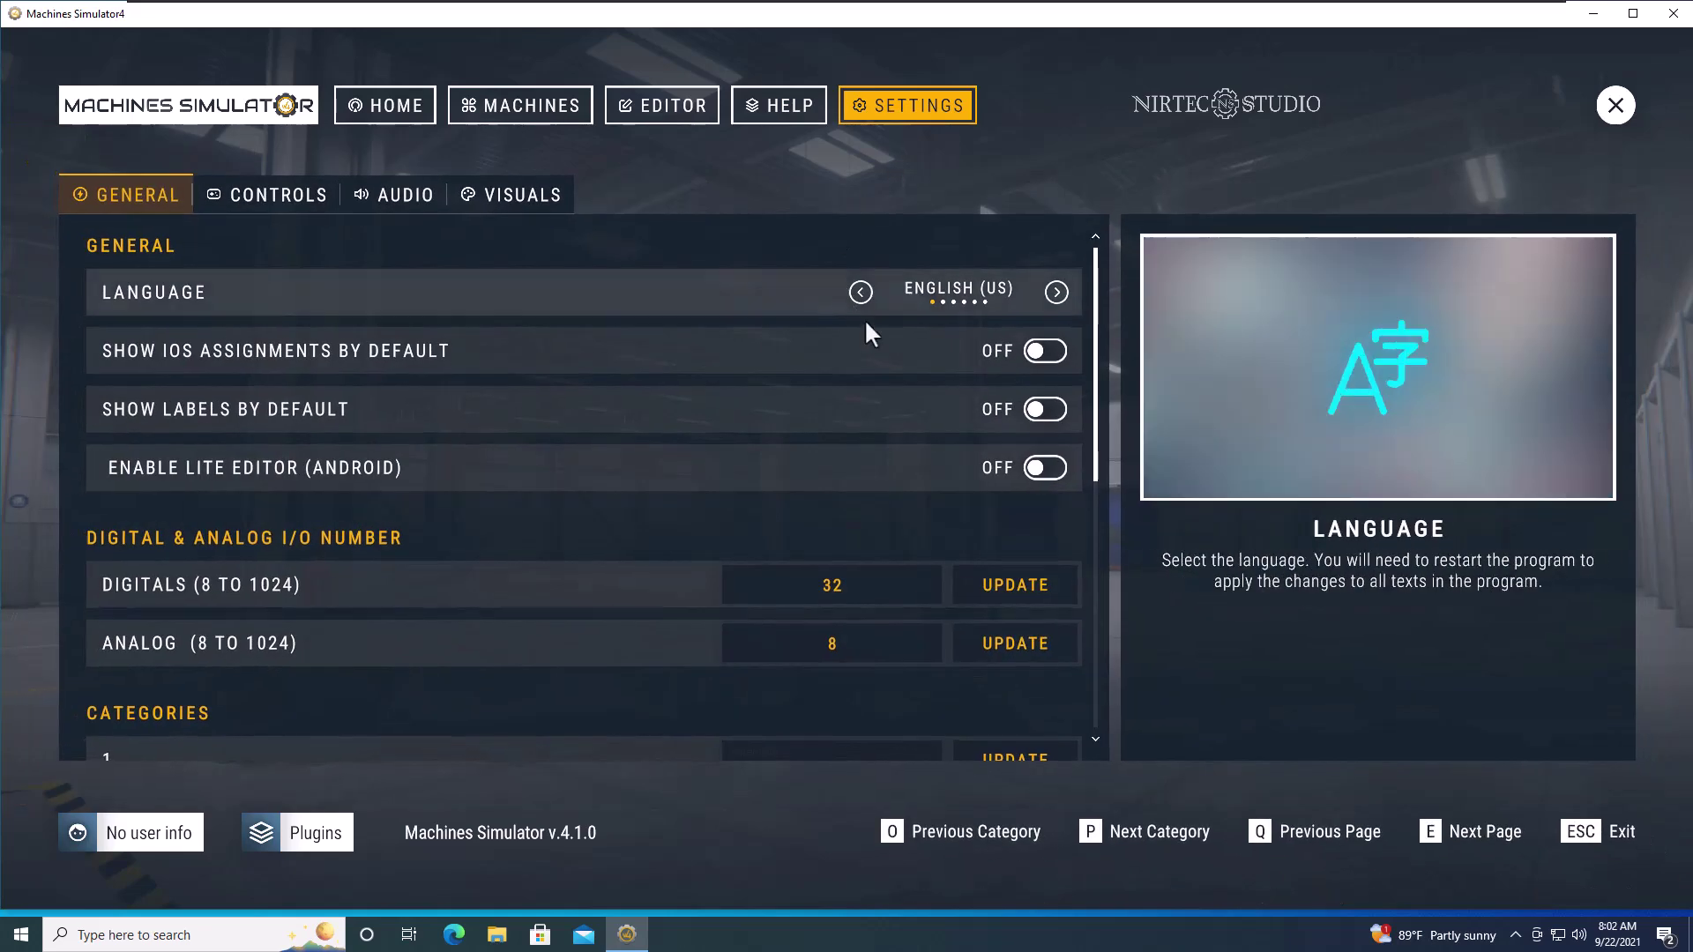
scroll(973, 389, down, 3)
scroll(882, 357, up, 3)
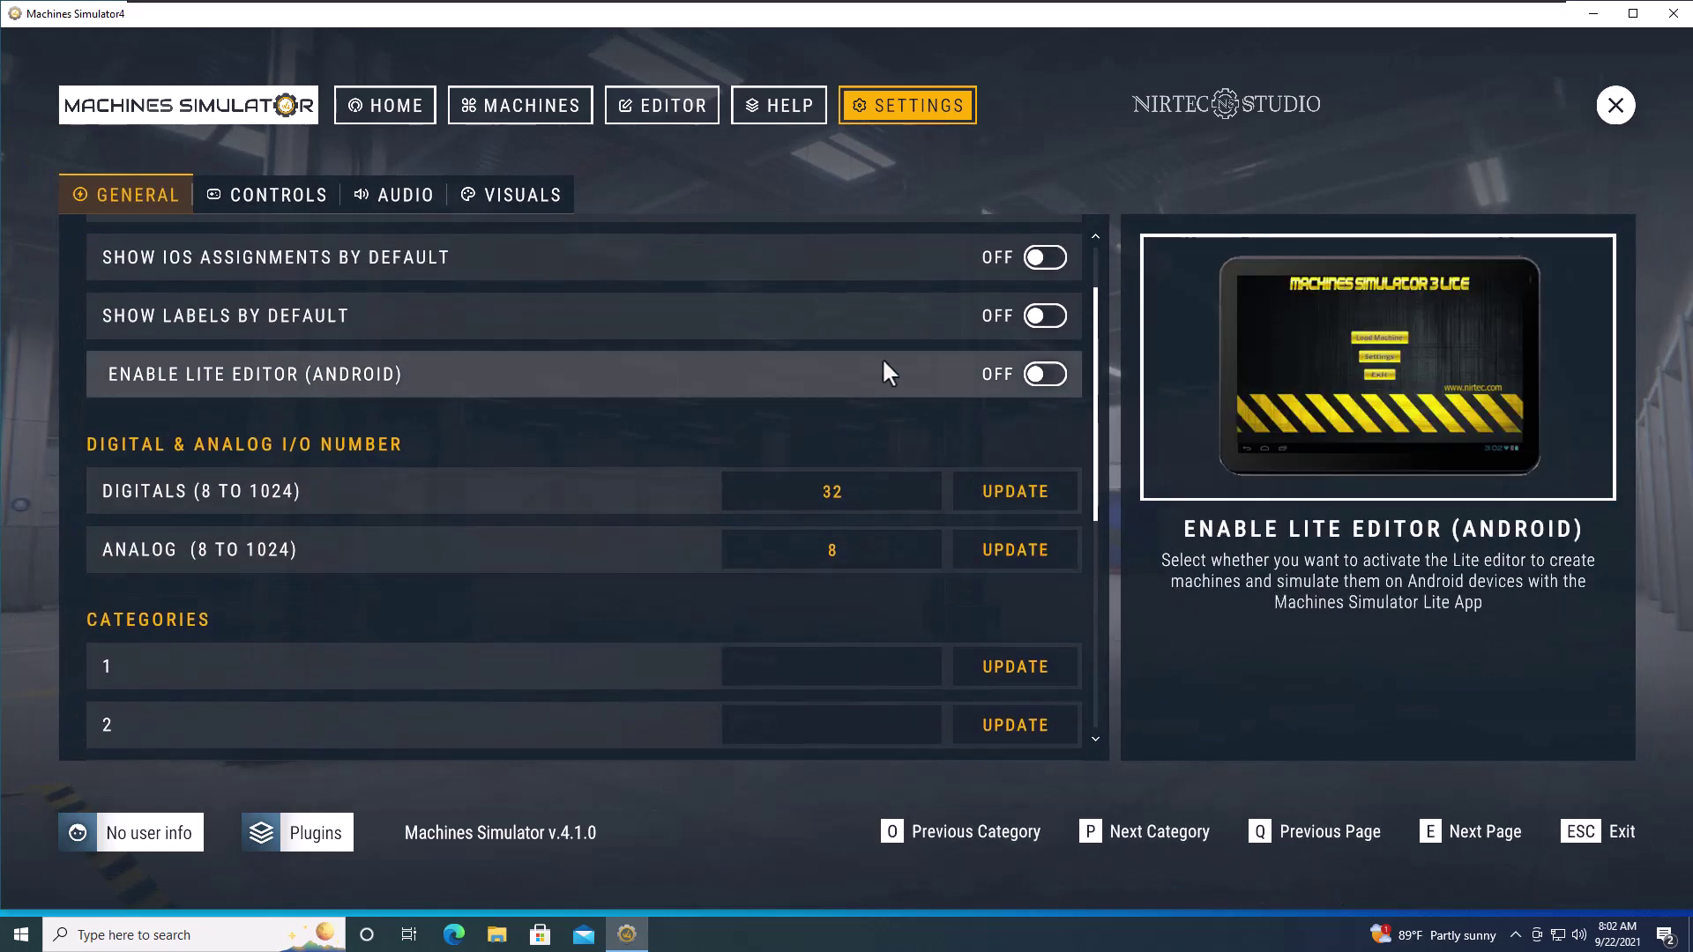
click(539, 210)
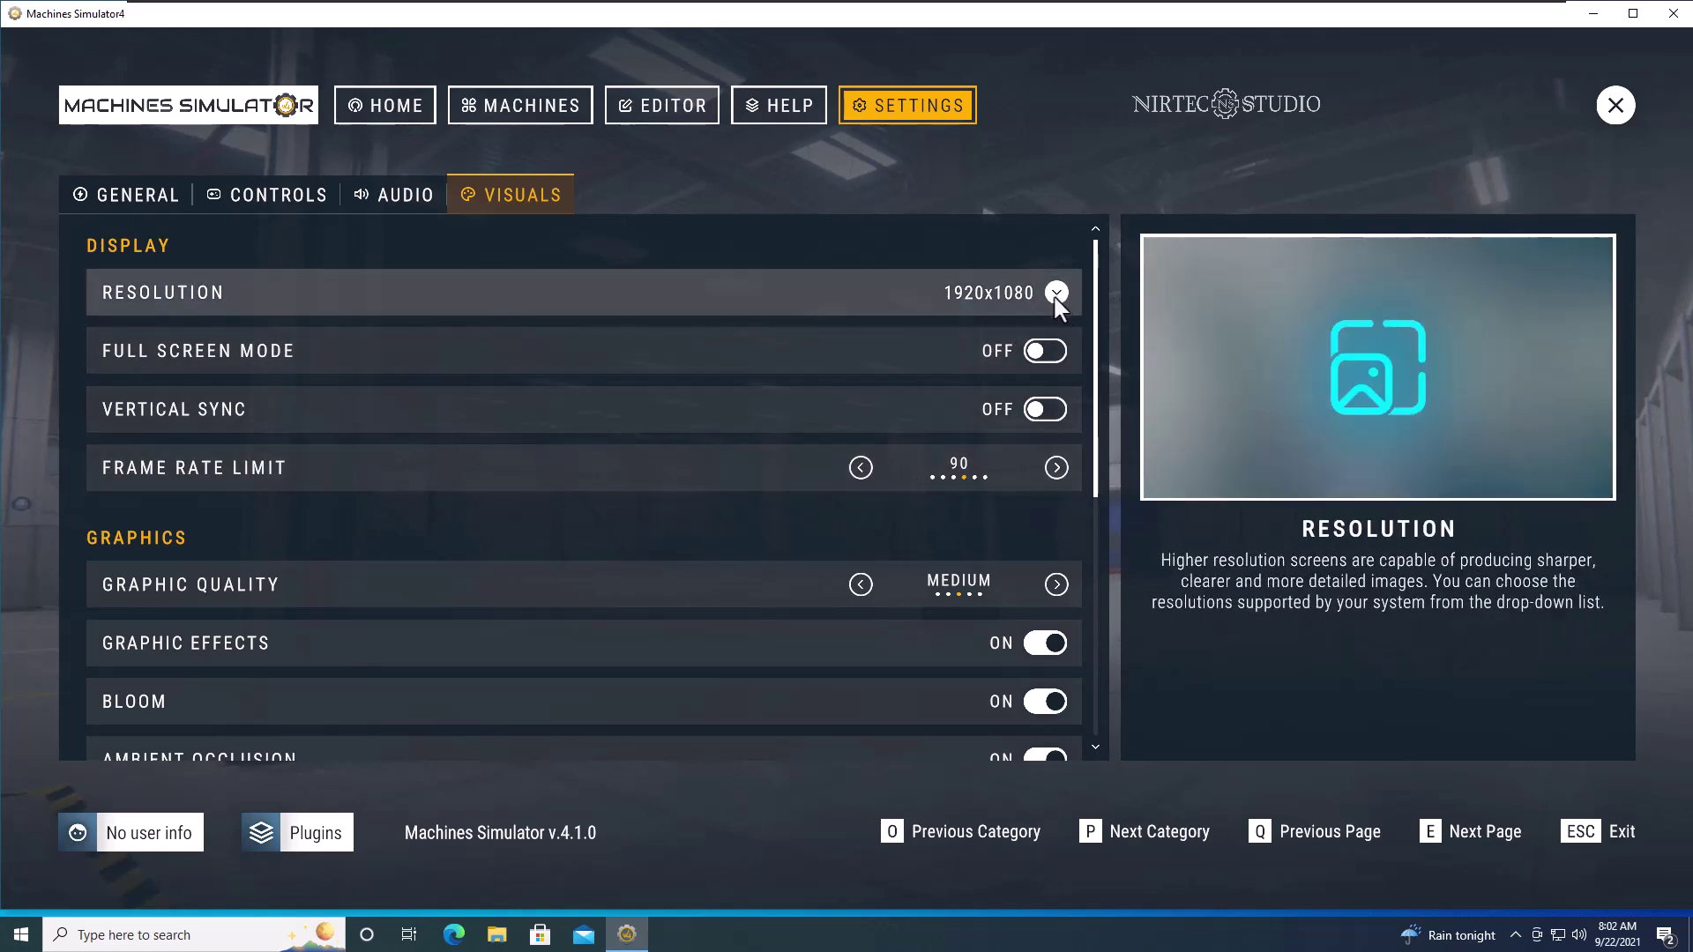
click(1056, 295)
click(898, 271)
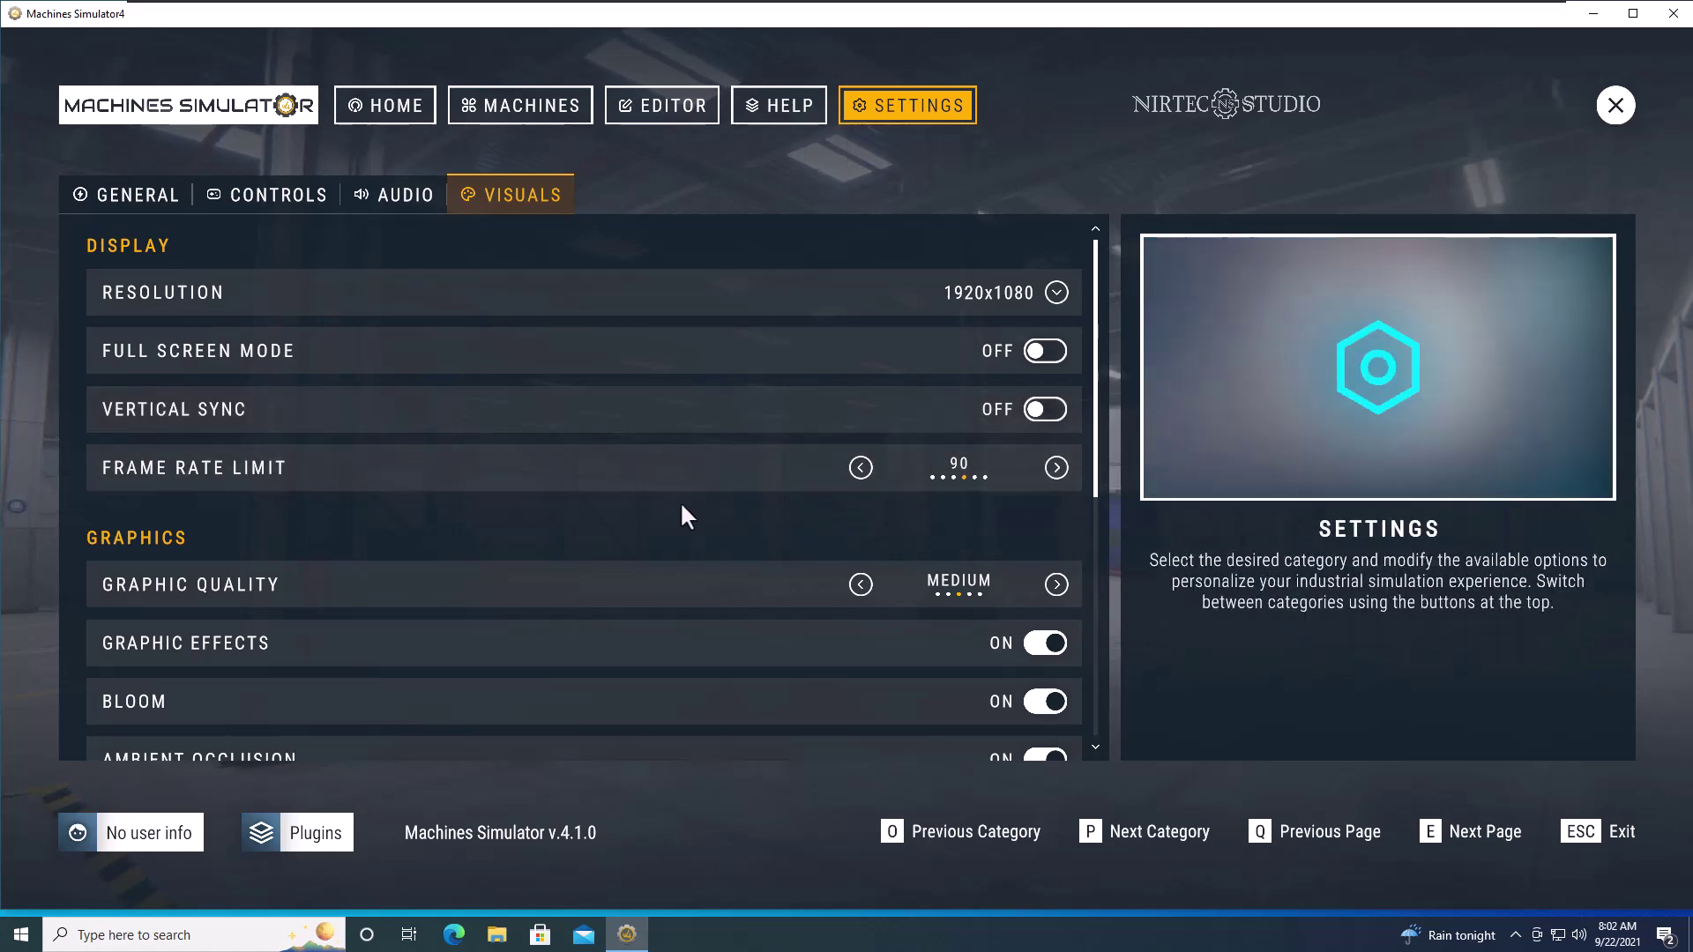
Step: Turn off graphic effects, leave shadows at Medium, and apply the changes
scroll(682, 507, down, 1)
scroll(741, 526, down, 2)
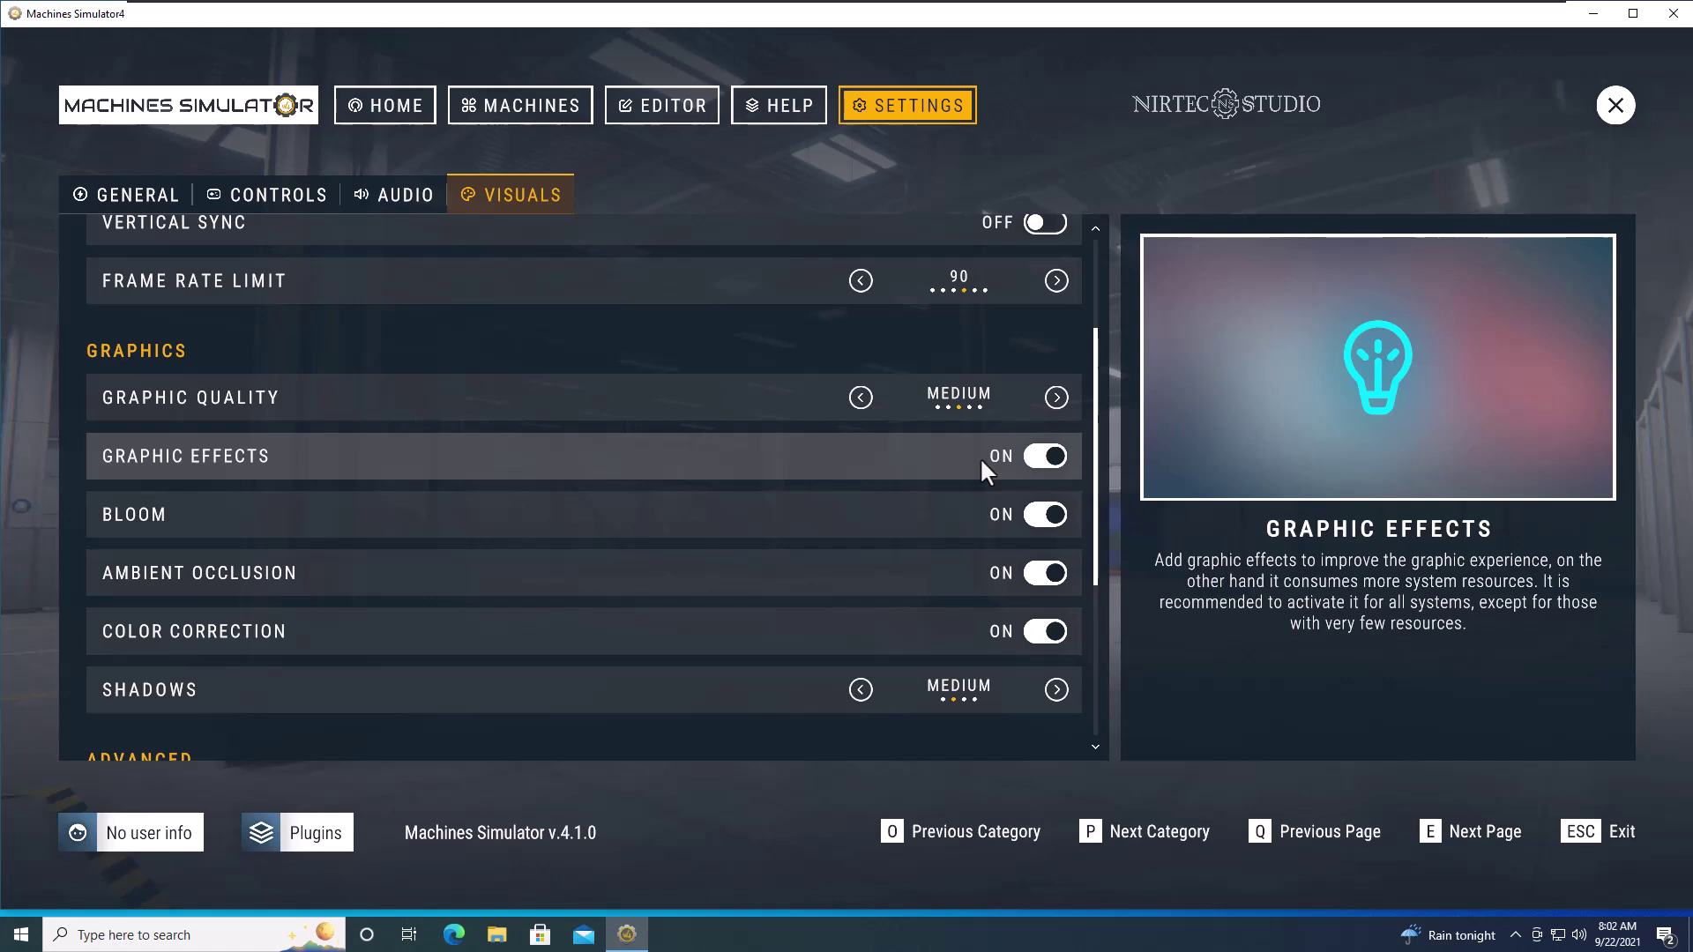
click(1037, 461)
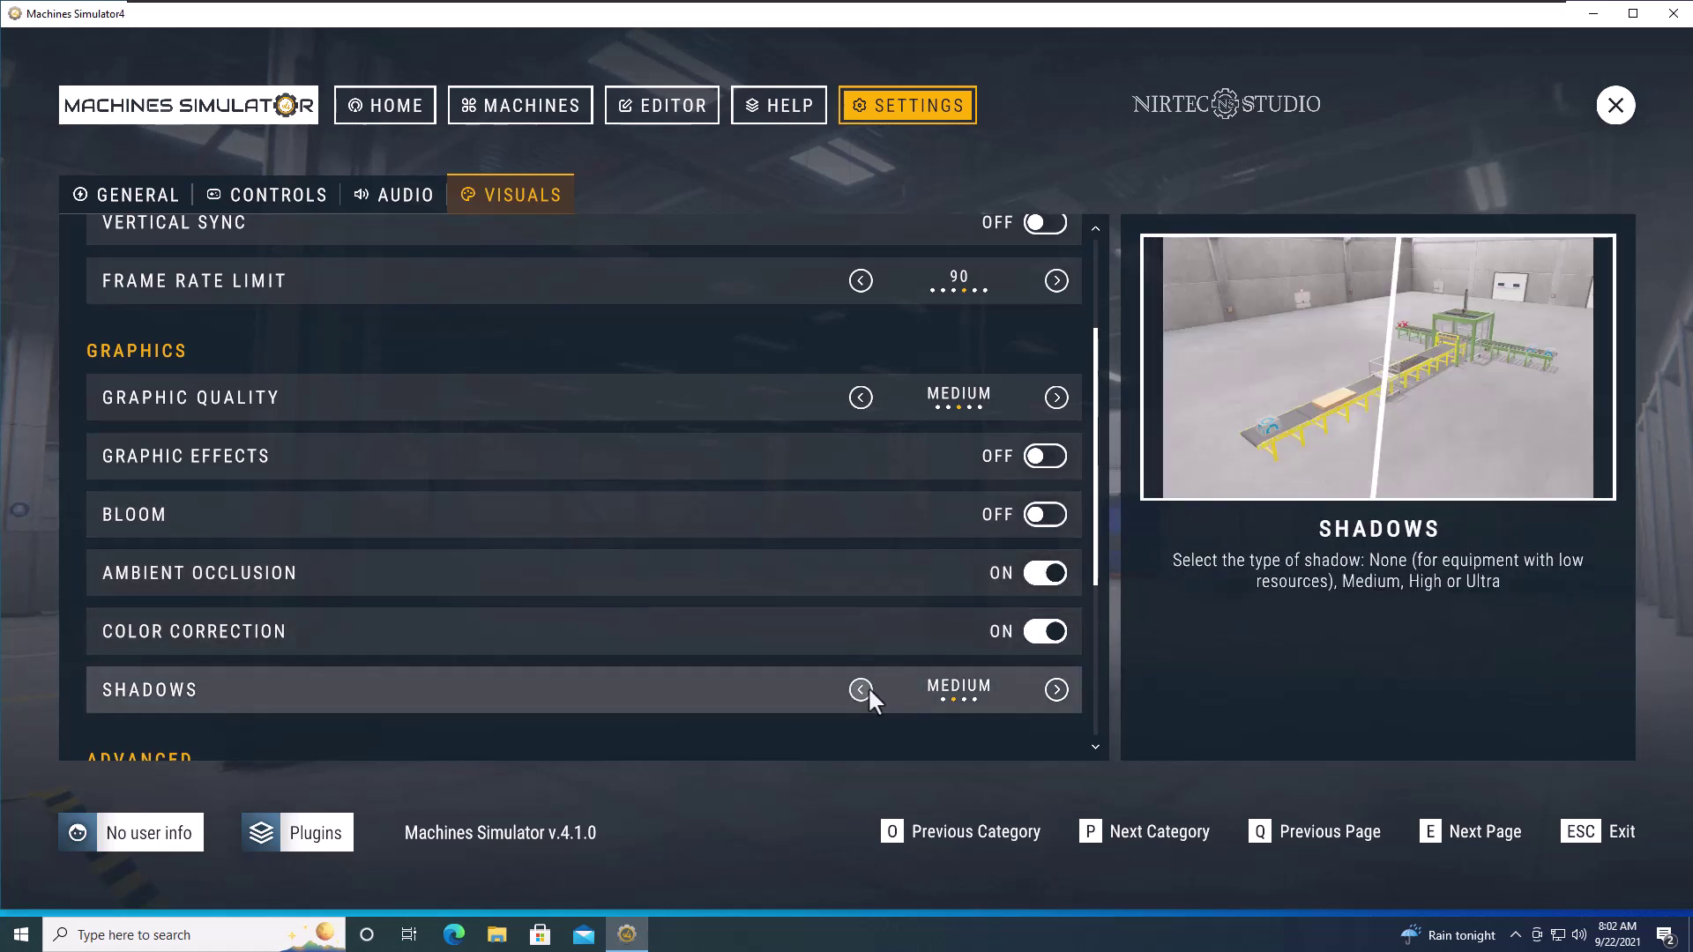
click(860, 690)
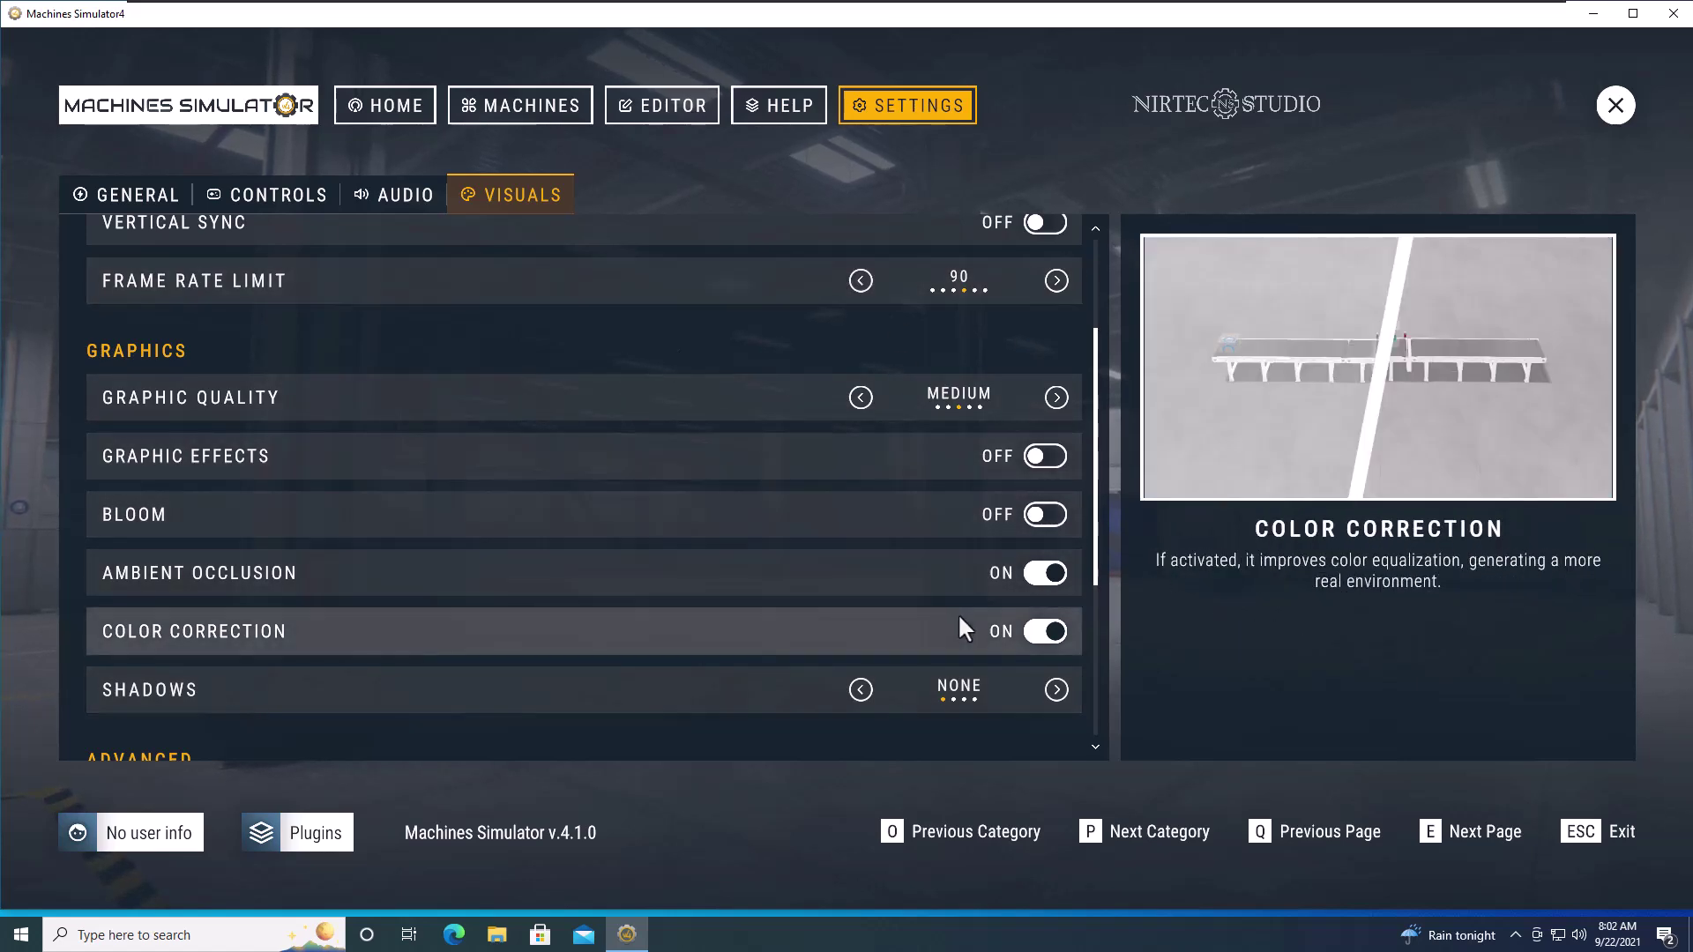
click(1057, 690)
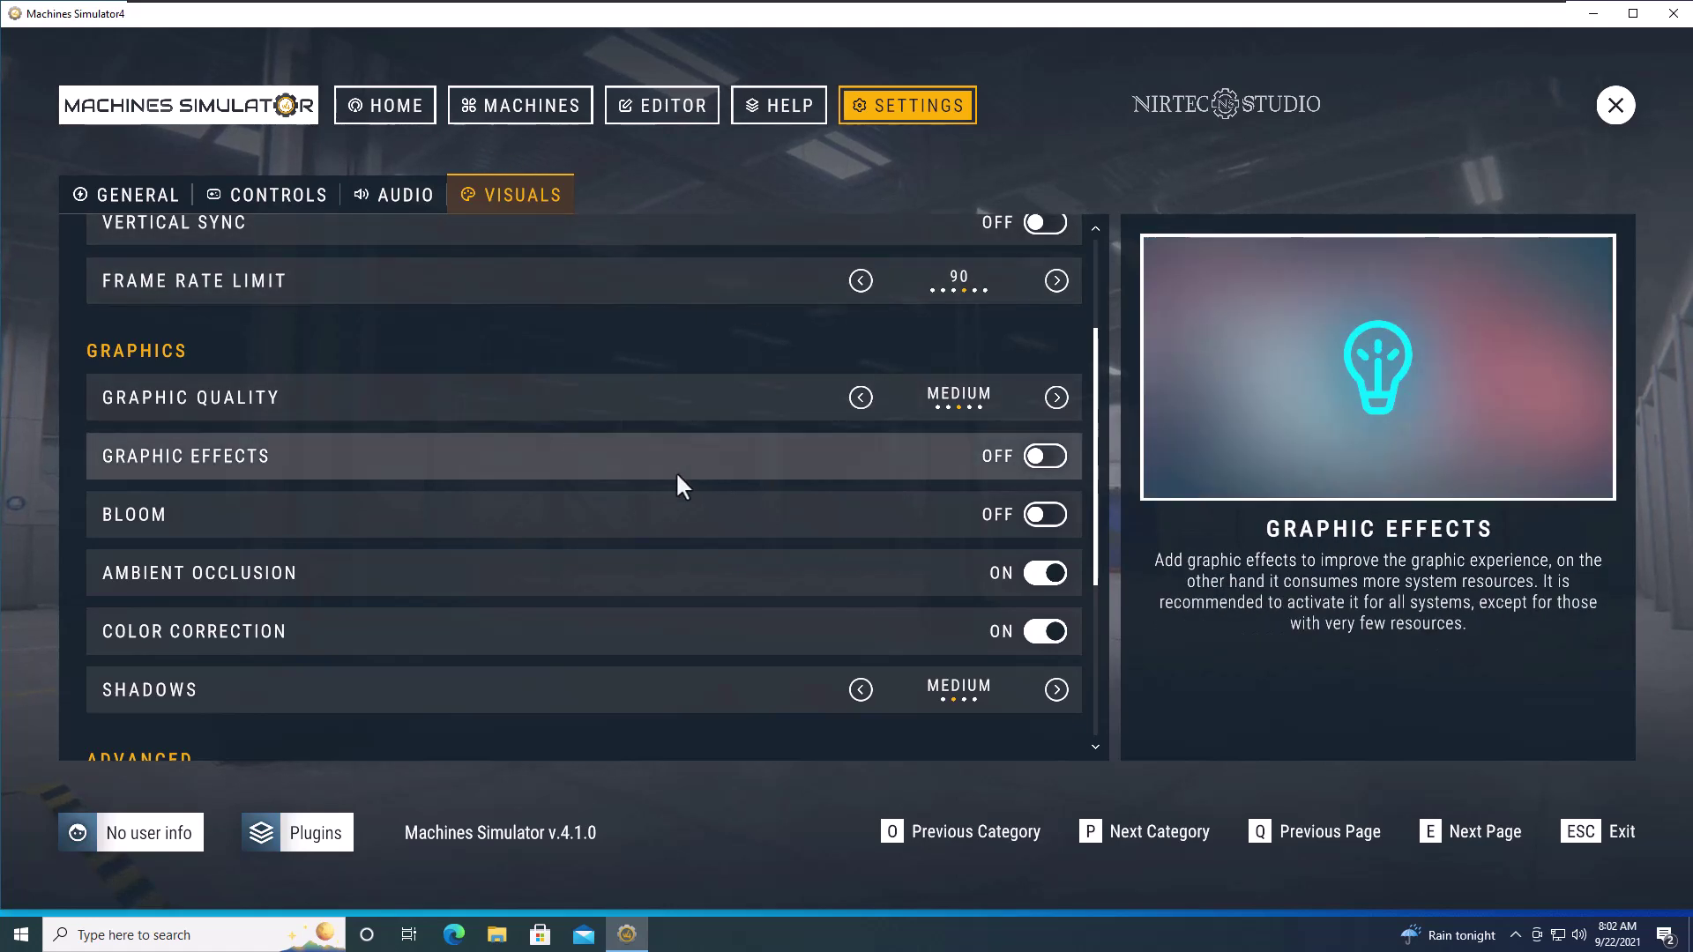
scroll(652, 546, down, 4)
click(617, 713)
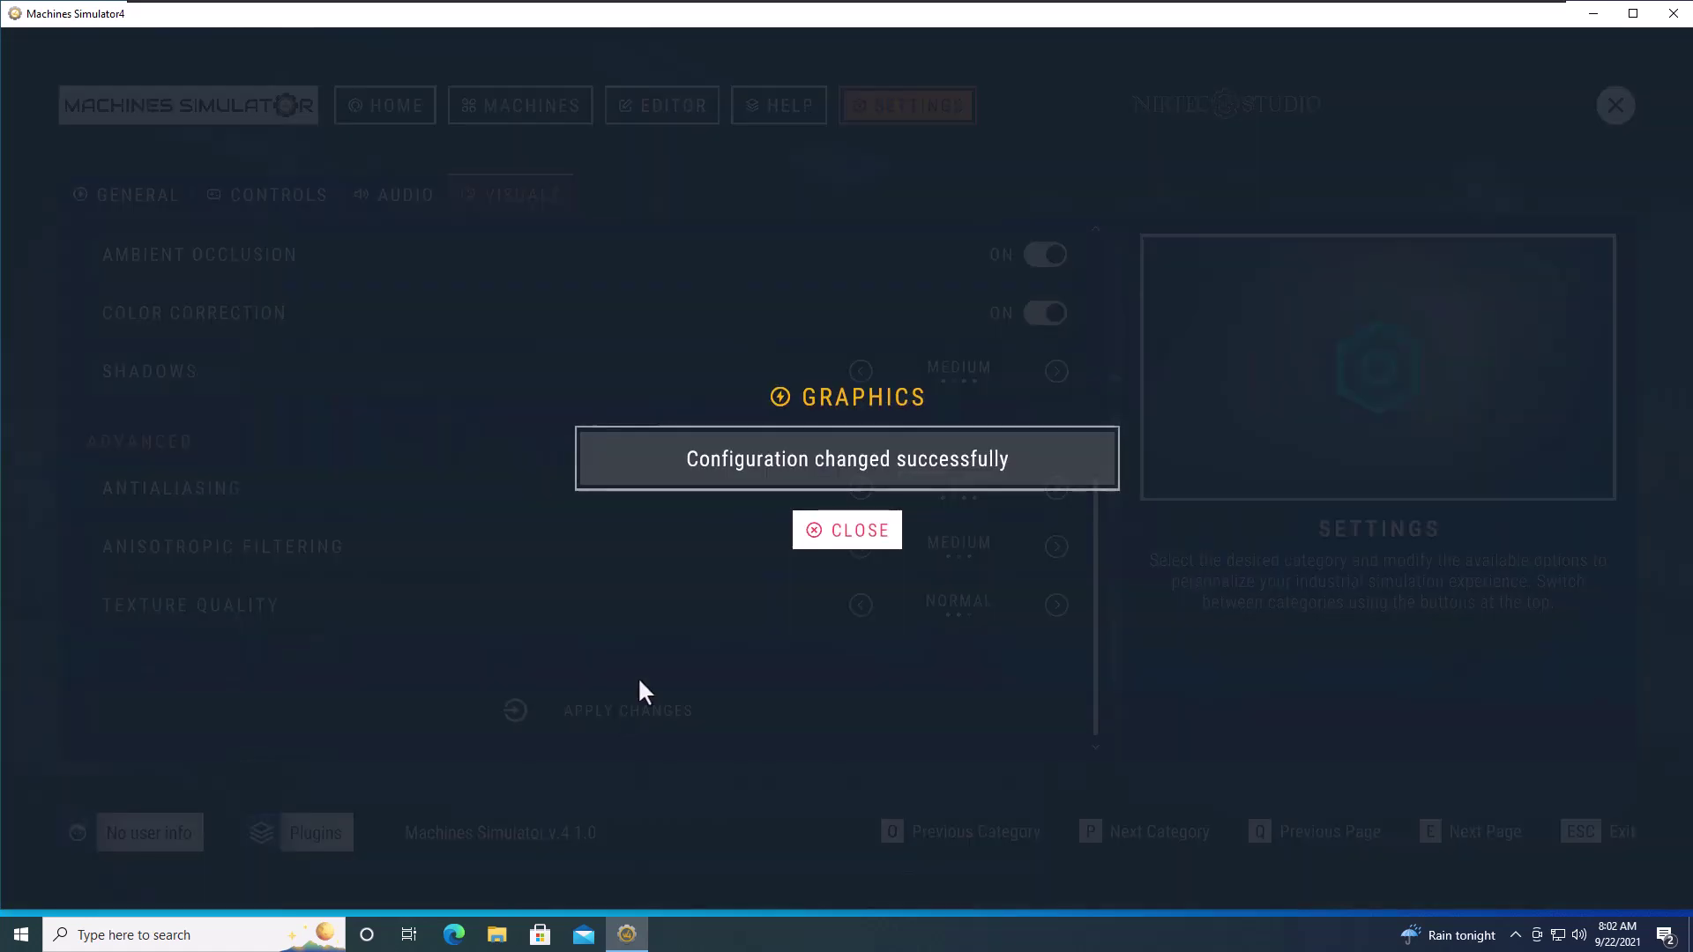
click(850, 522)
scroll(742, 414, up, 5)
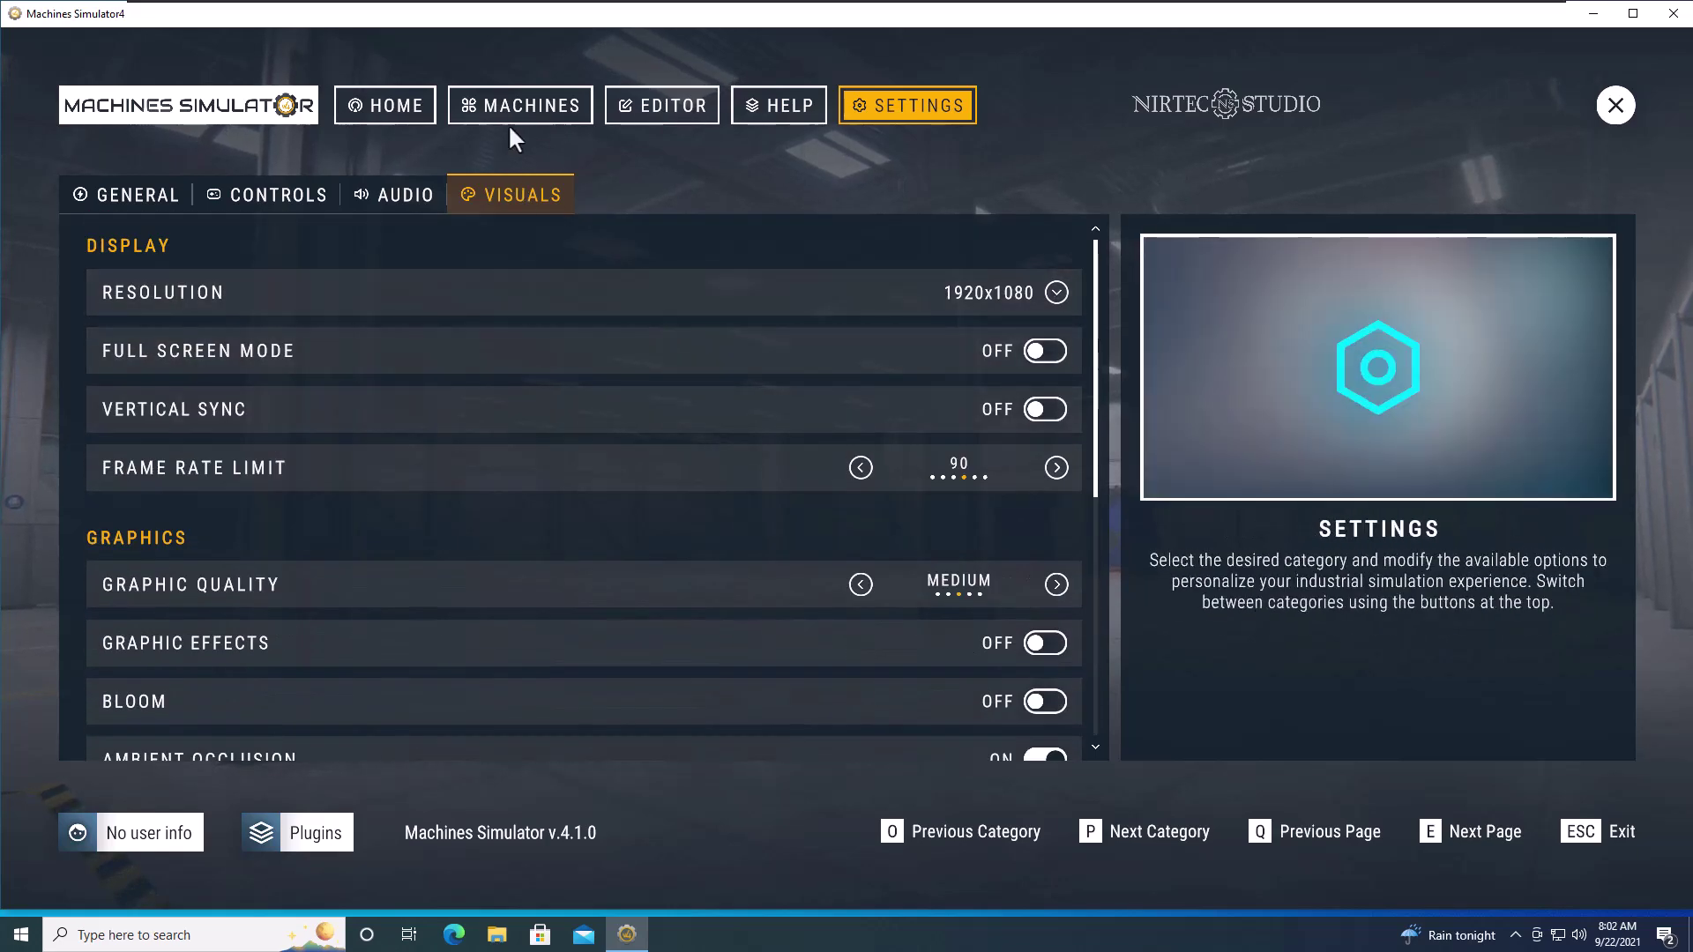
Step: Read the 0 1ST TEST machine description, then run it in DEMO mode
click(531, 120)
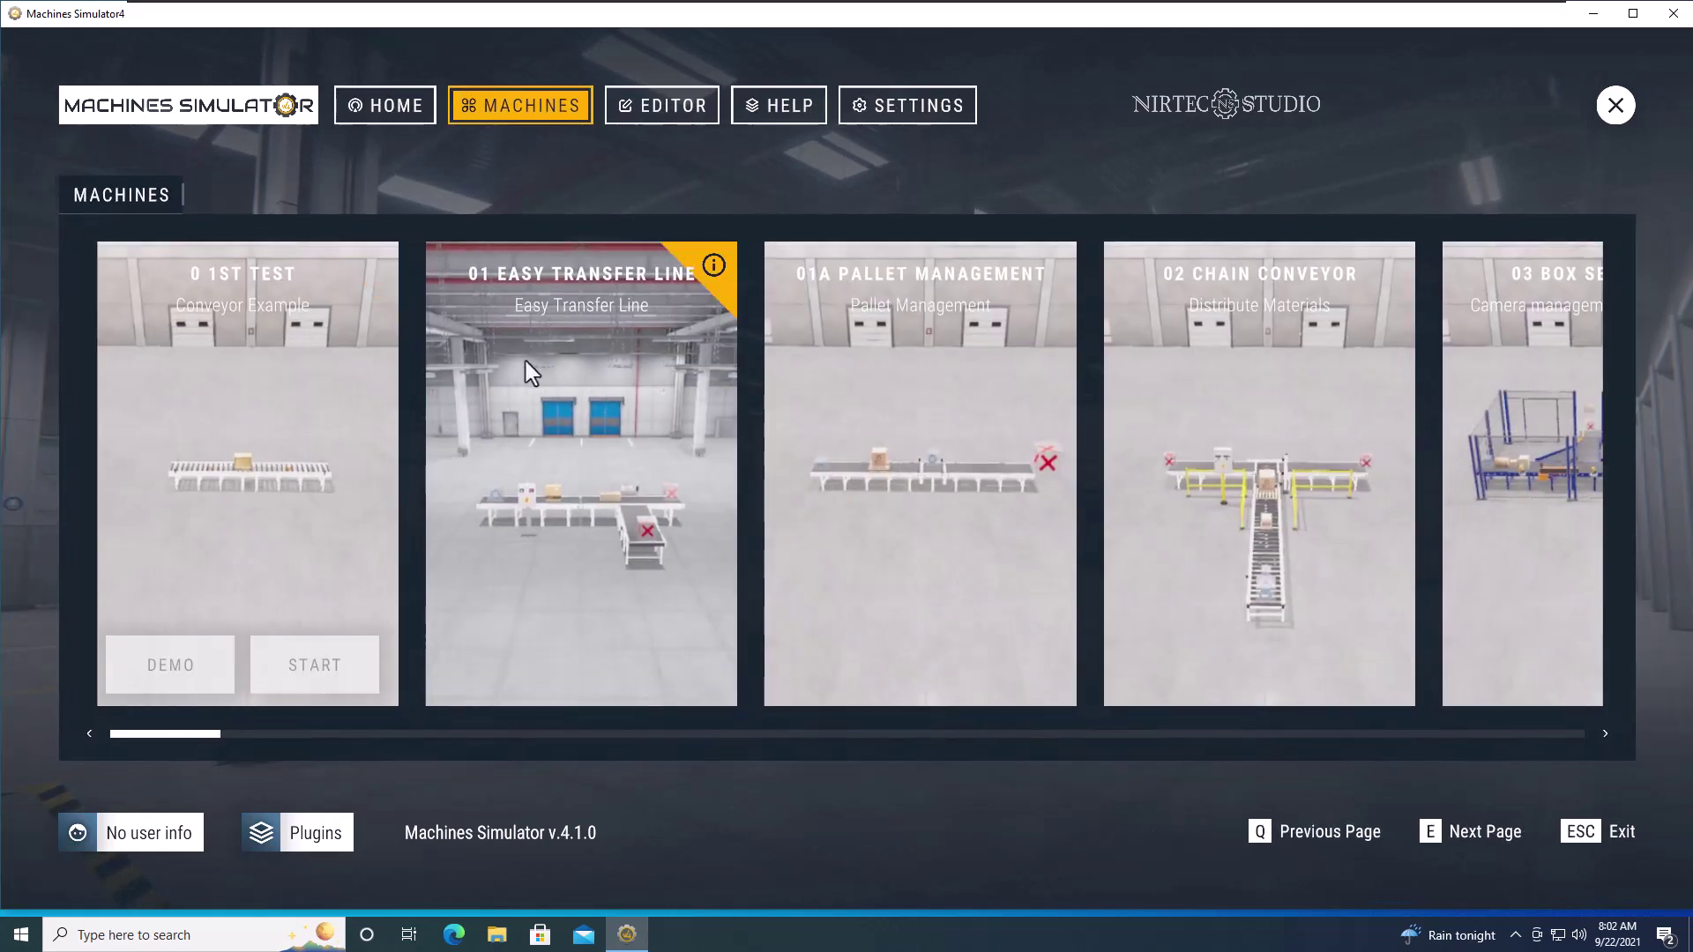
click(240, 395)
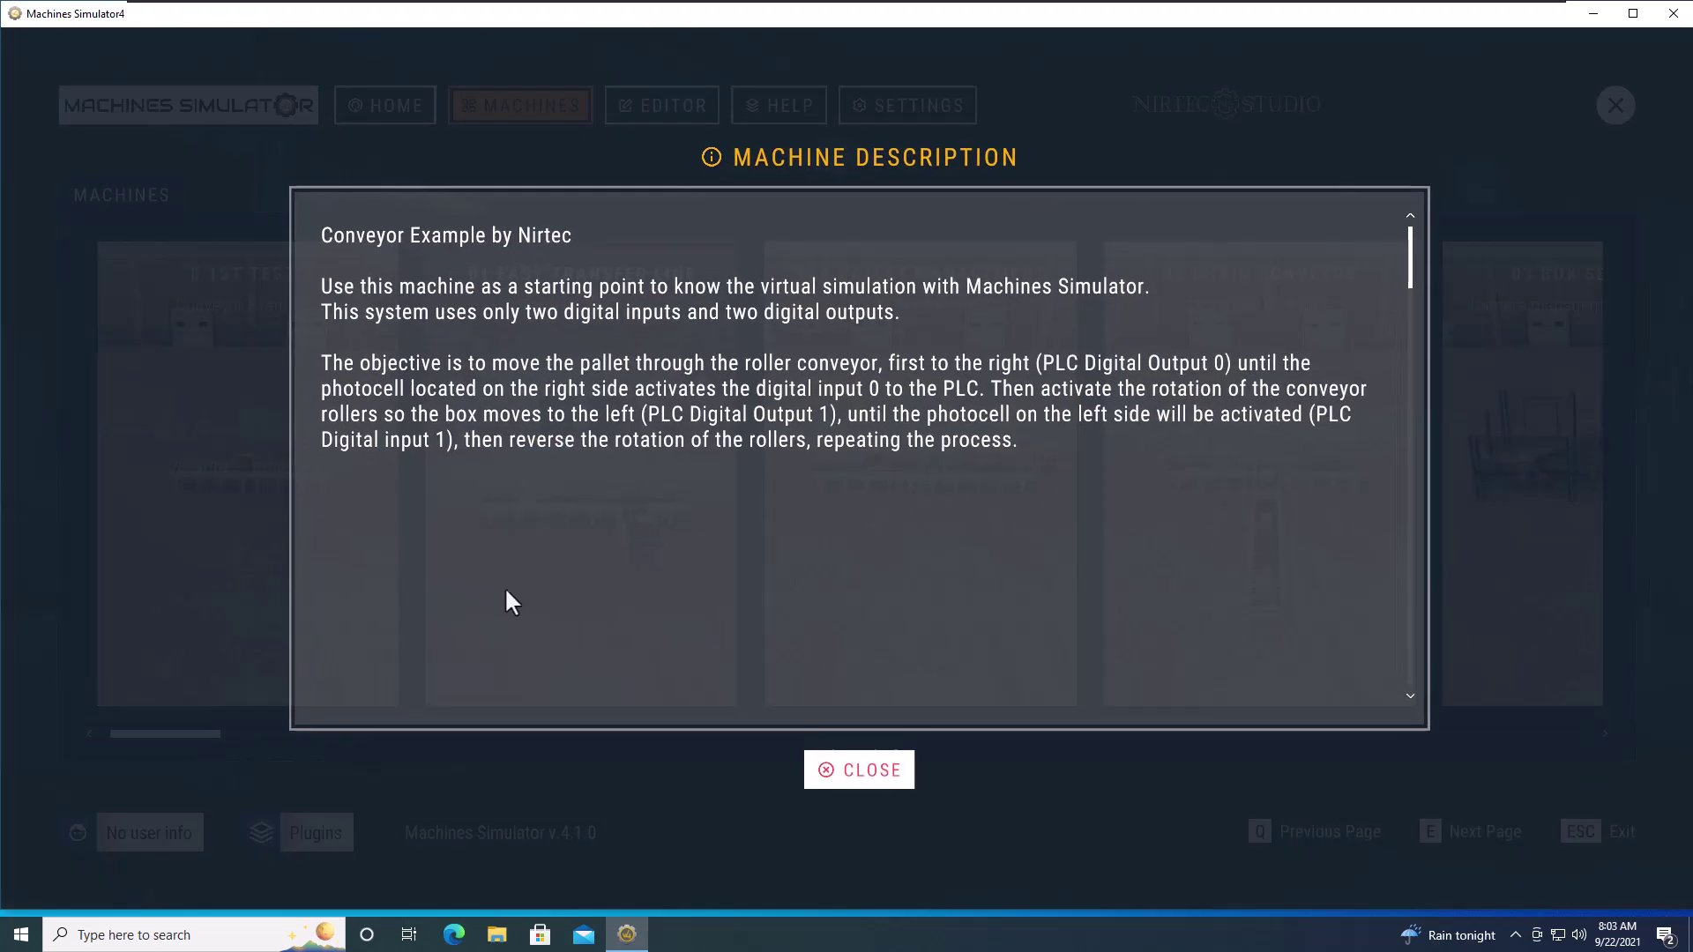
click(806, 769)
mouse_move(293, 680)
click(176, 655)
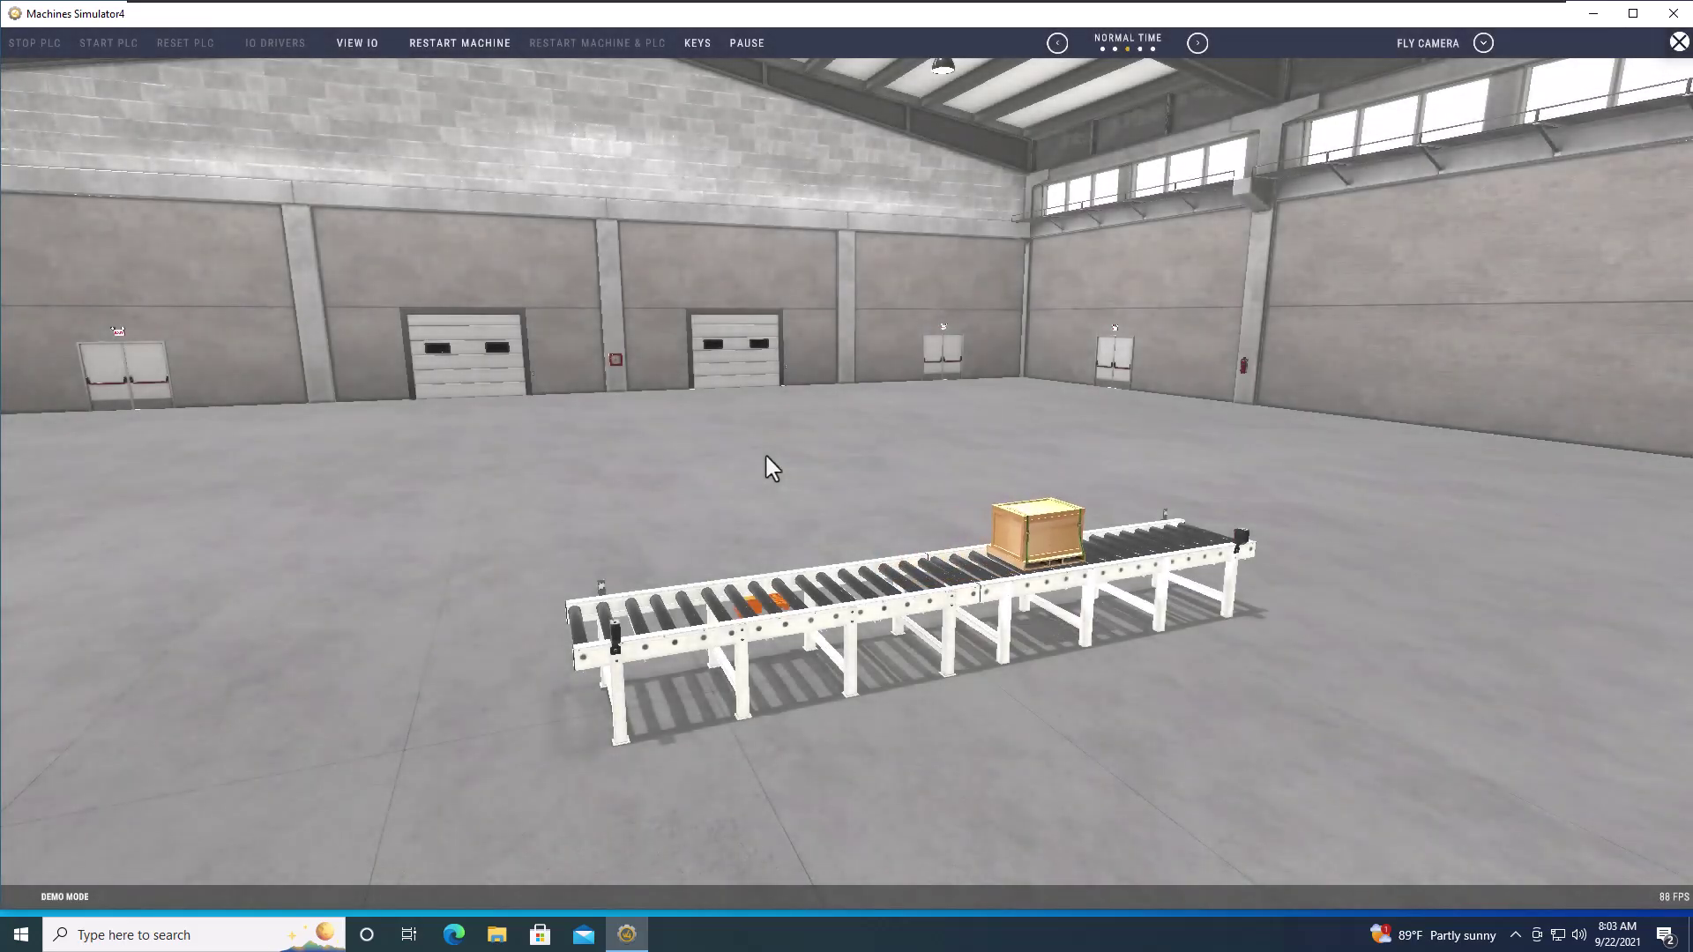
Step: Show the I/O, reverse CONVEYORROLLER2, try slow and triple speed, then return to normal time
click(357, 43)
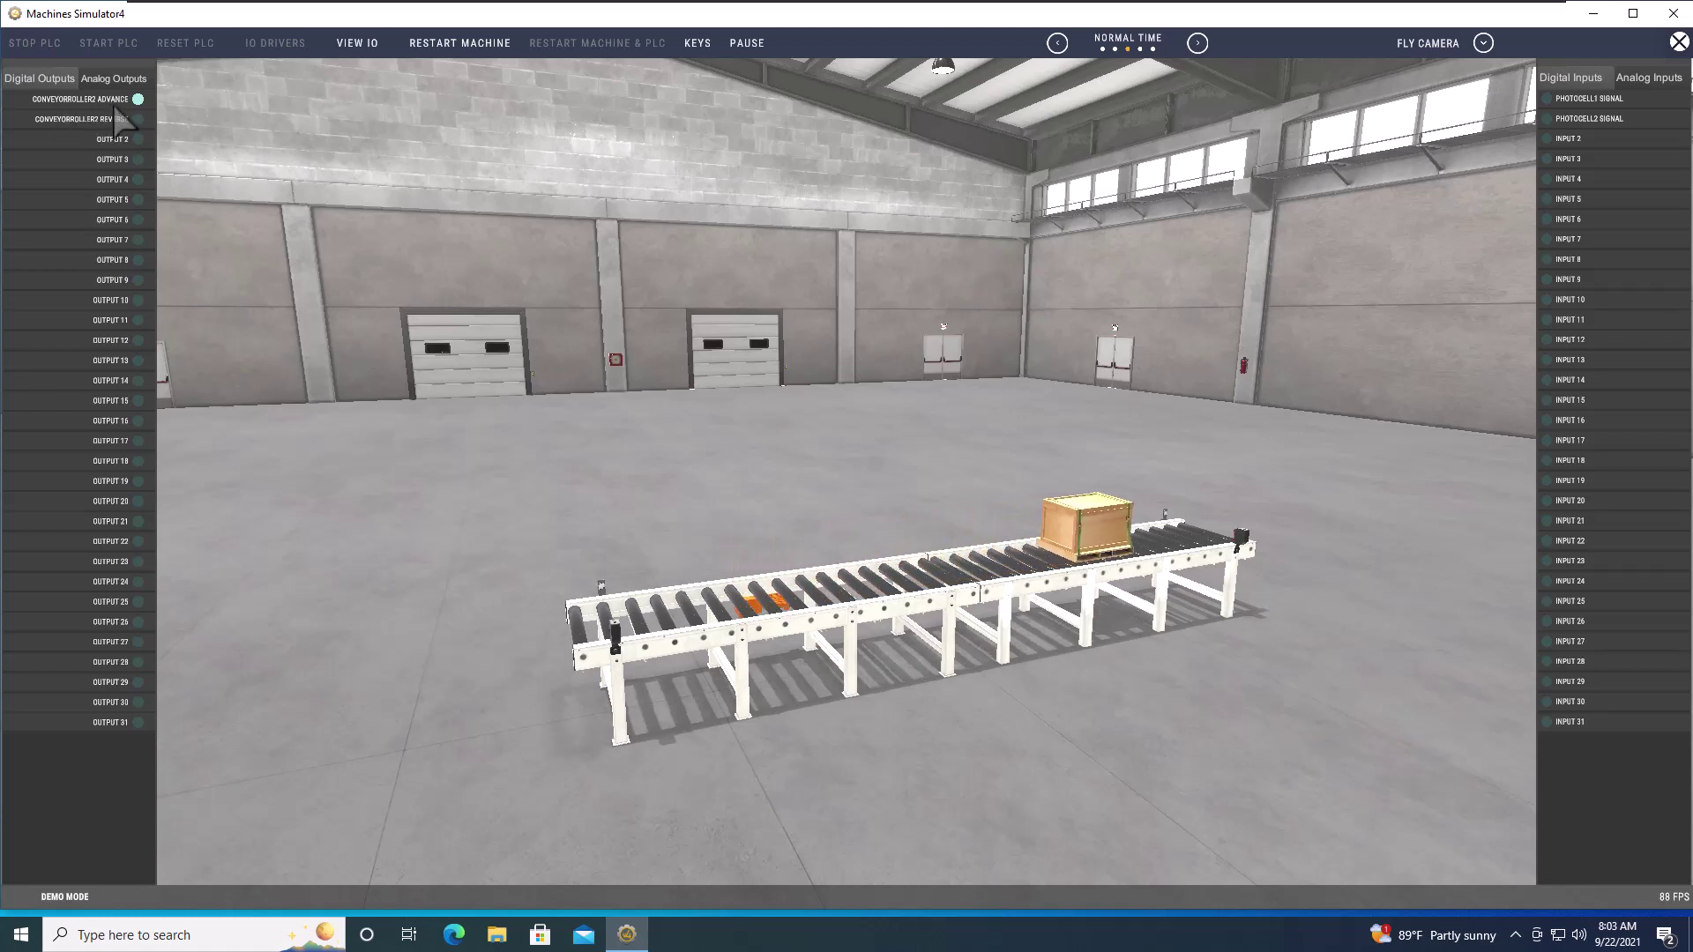
click(116, 113)
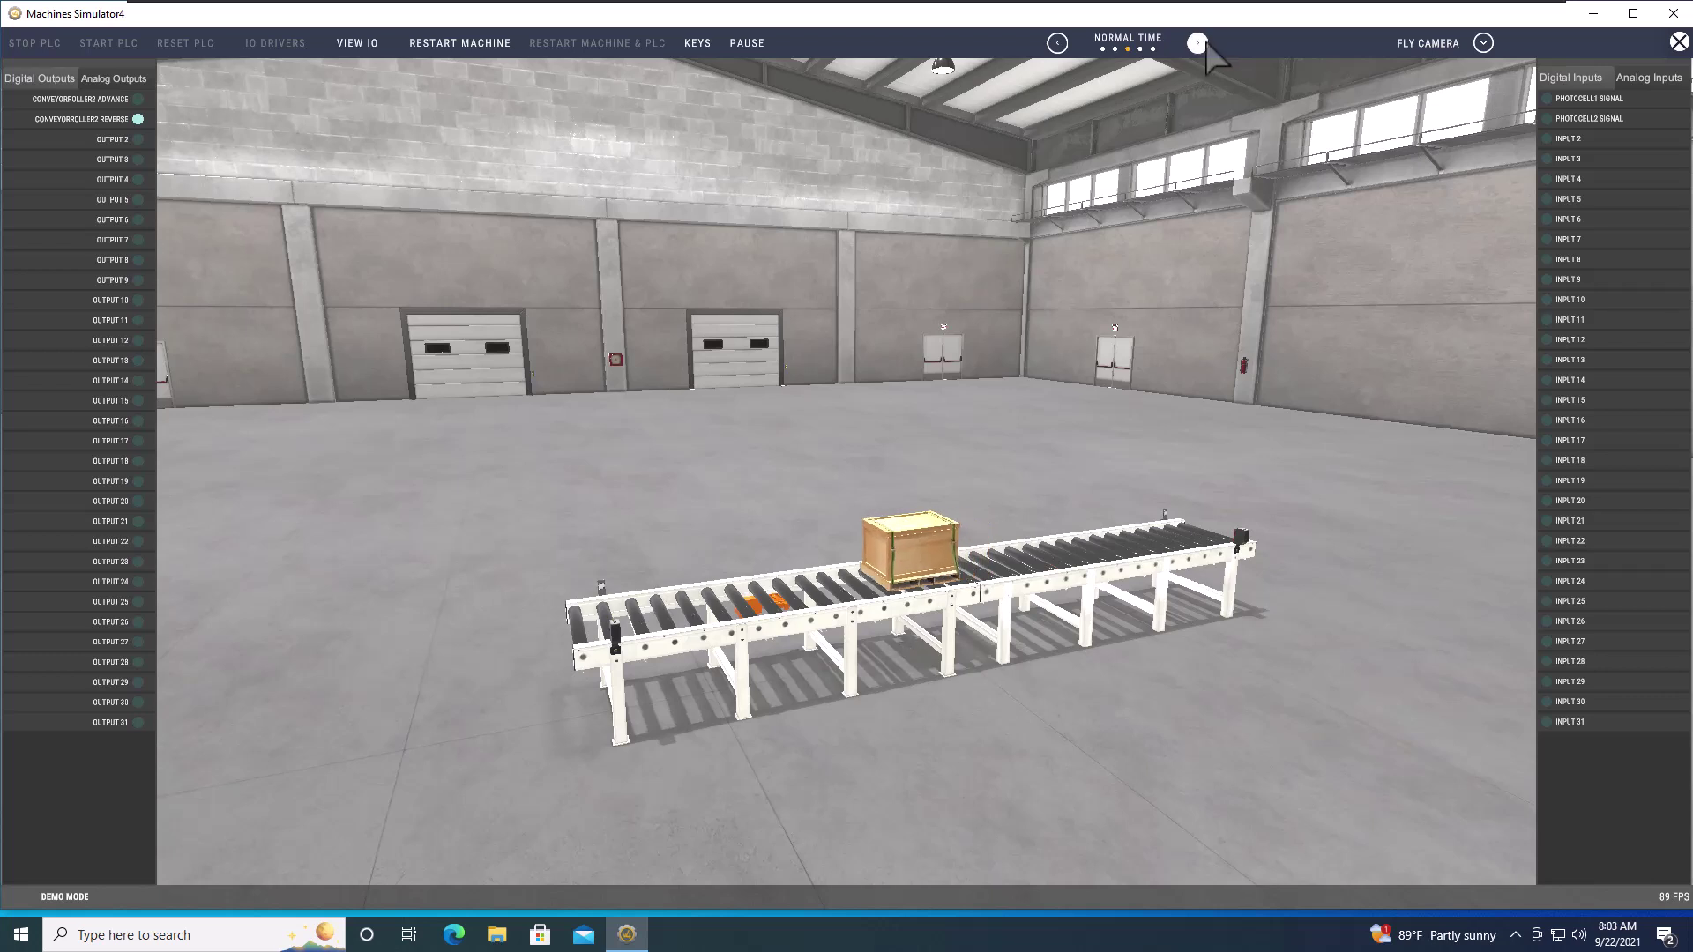
click(1057, 43)
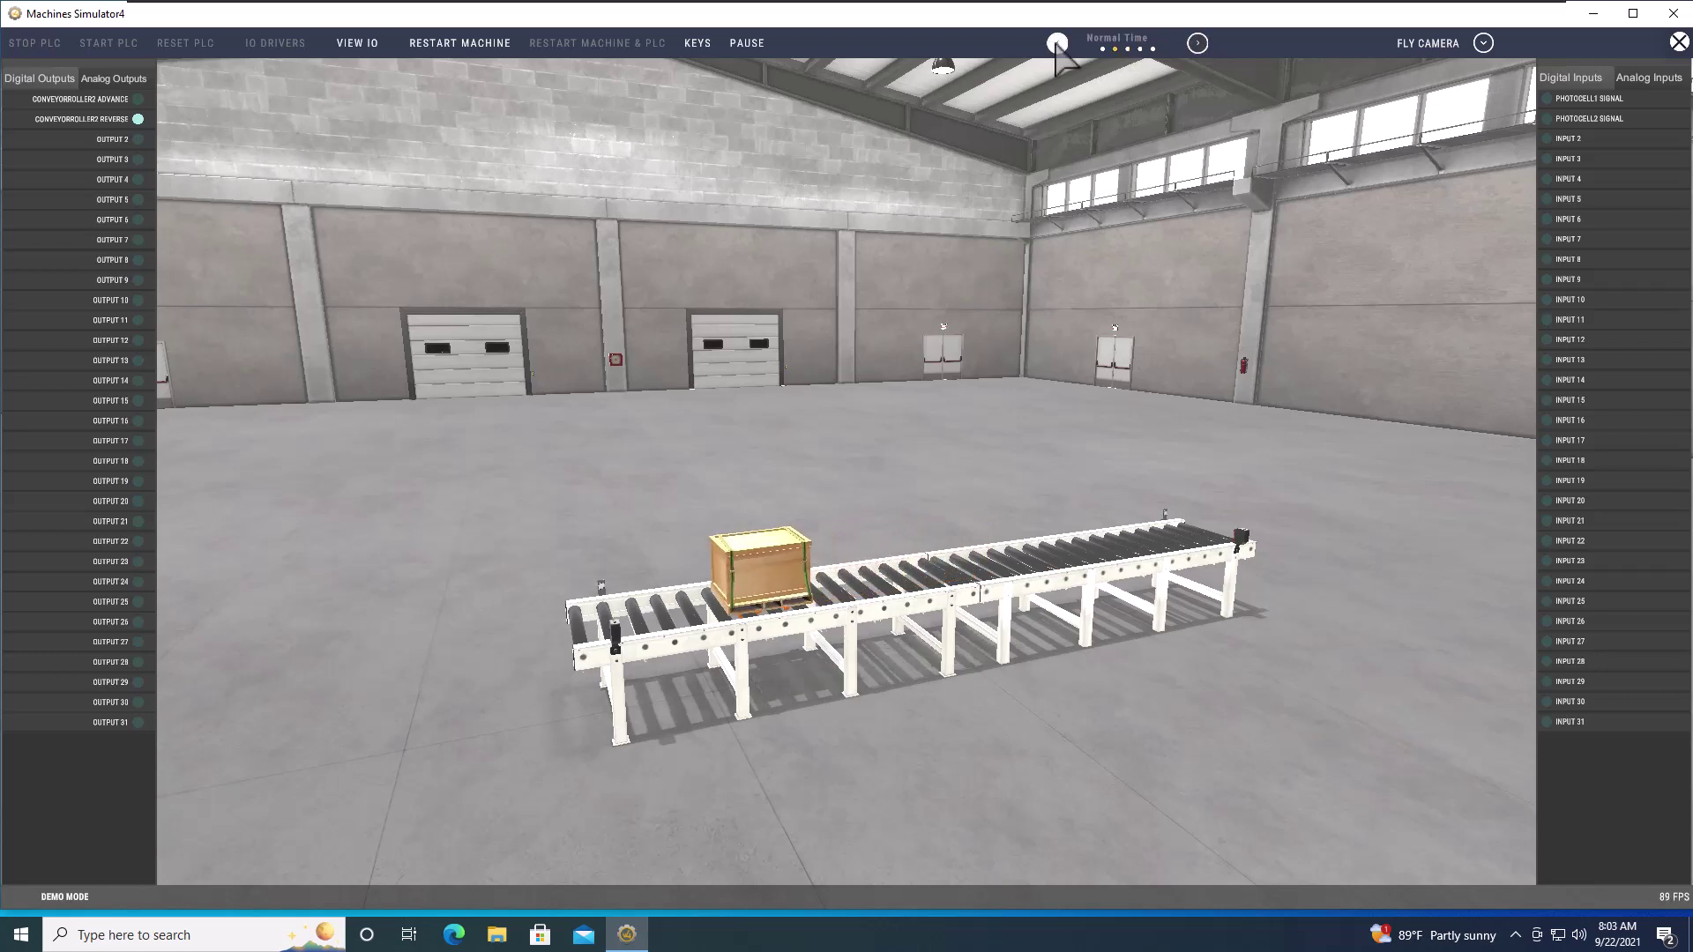
click(1197, 43)
click(1197, 43)
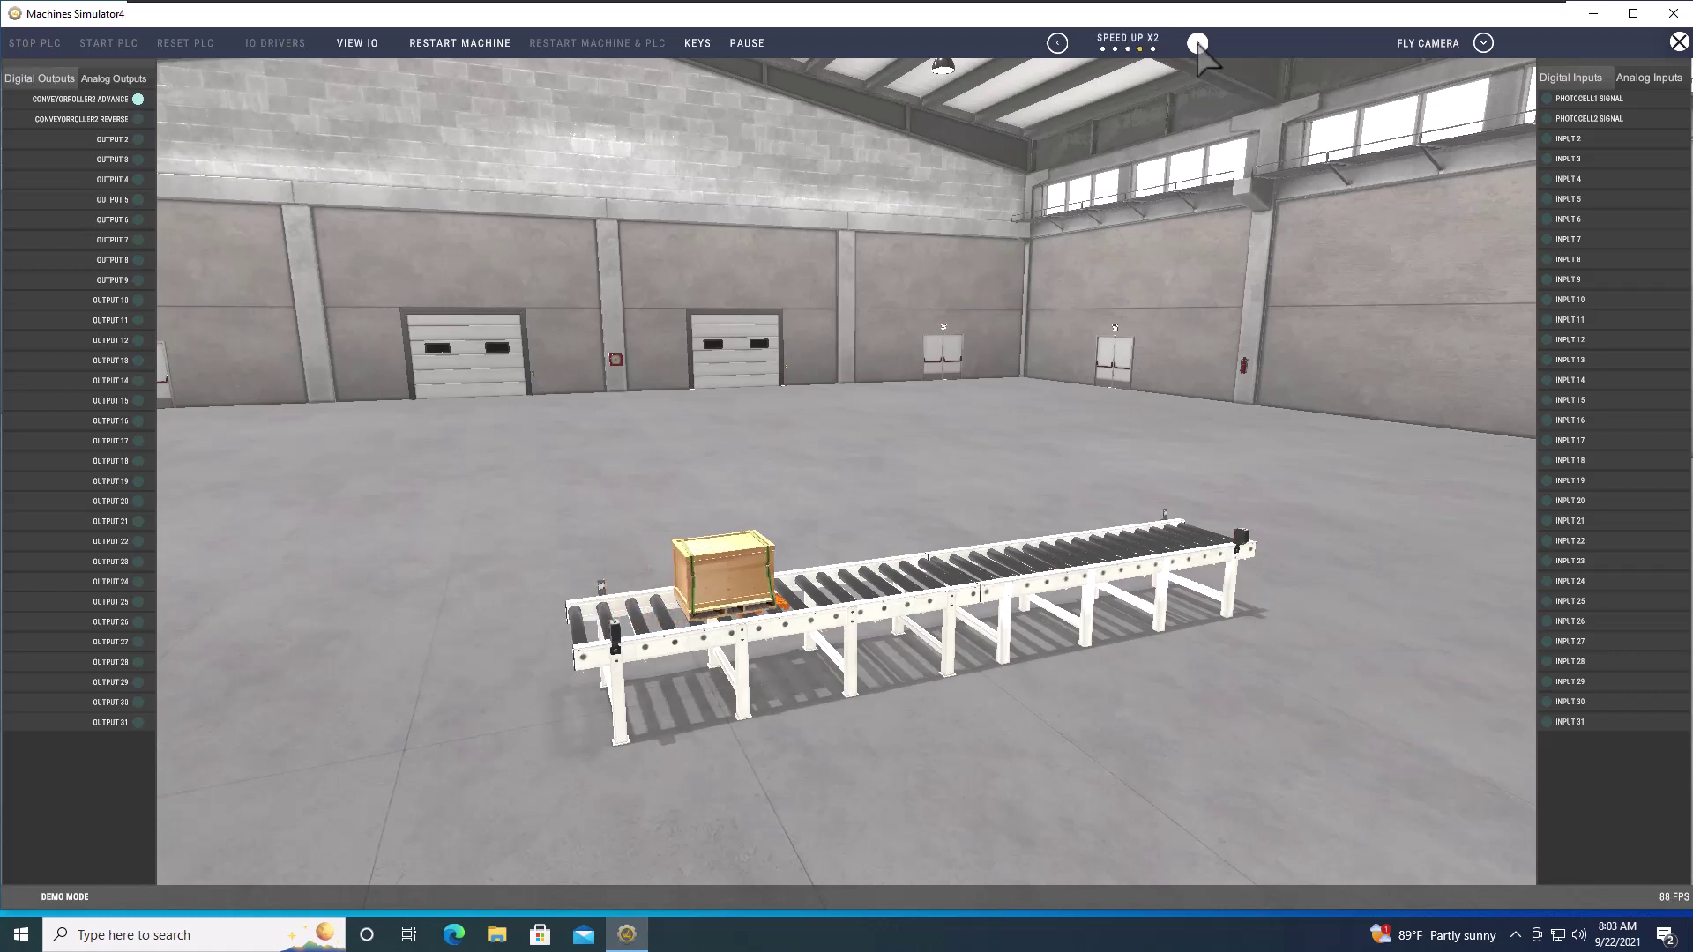
click(1197, 44)
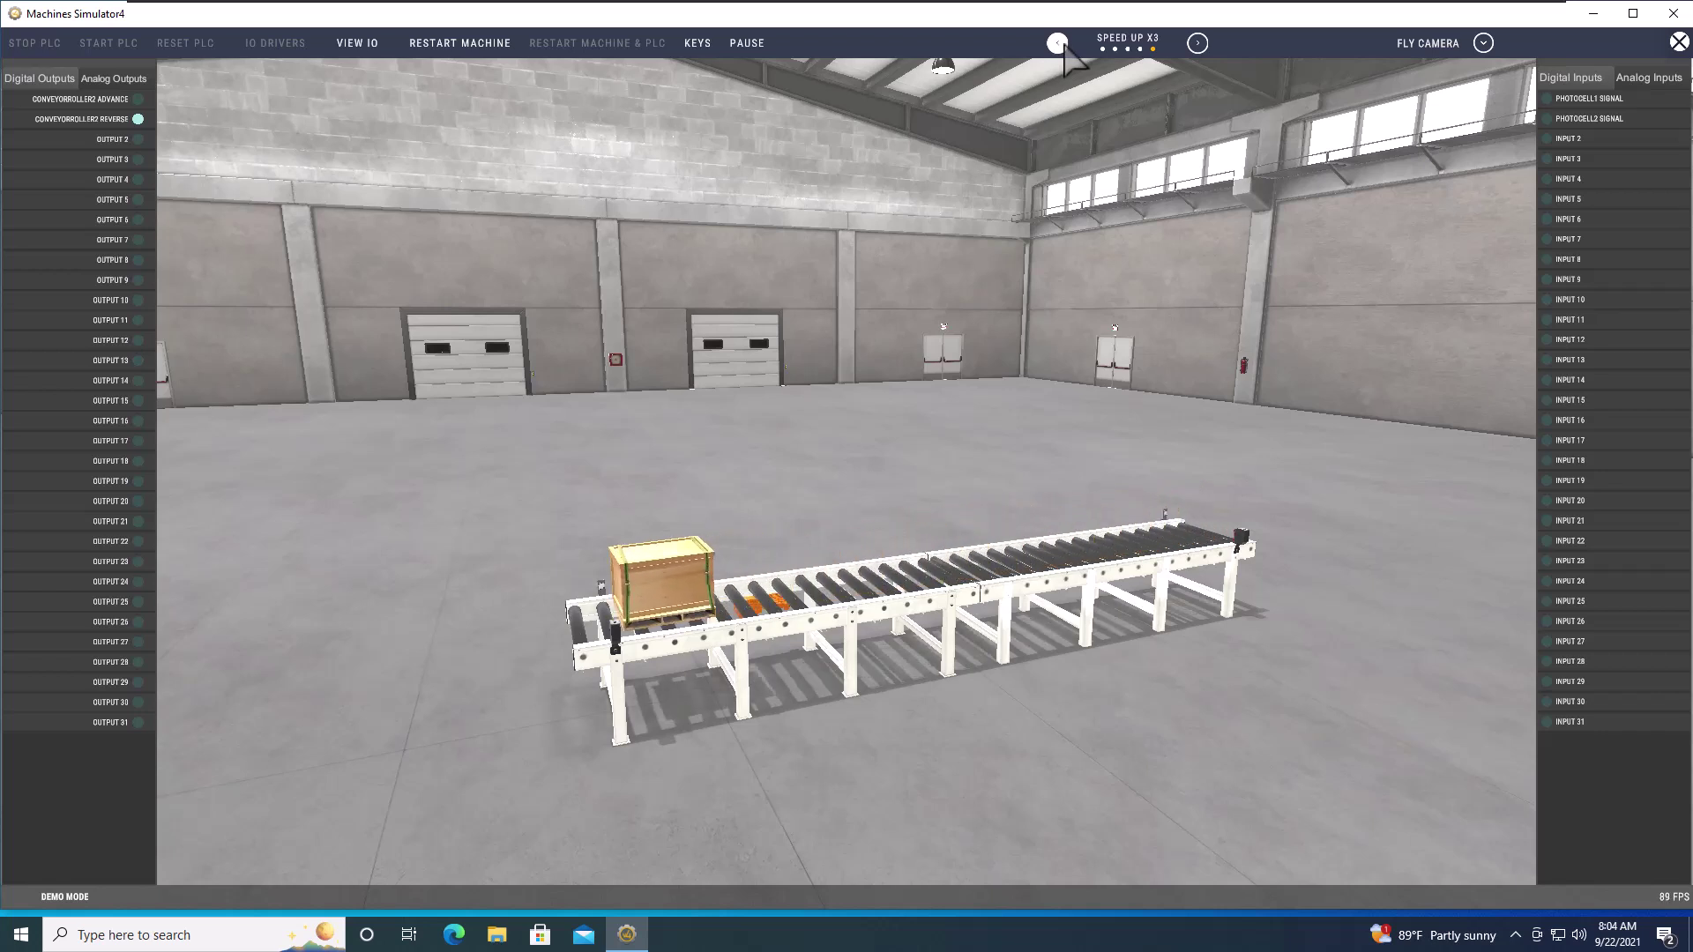
click(1058, 43)
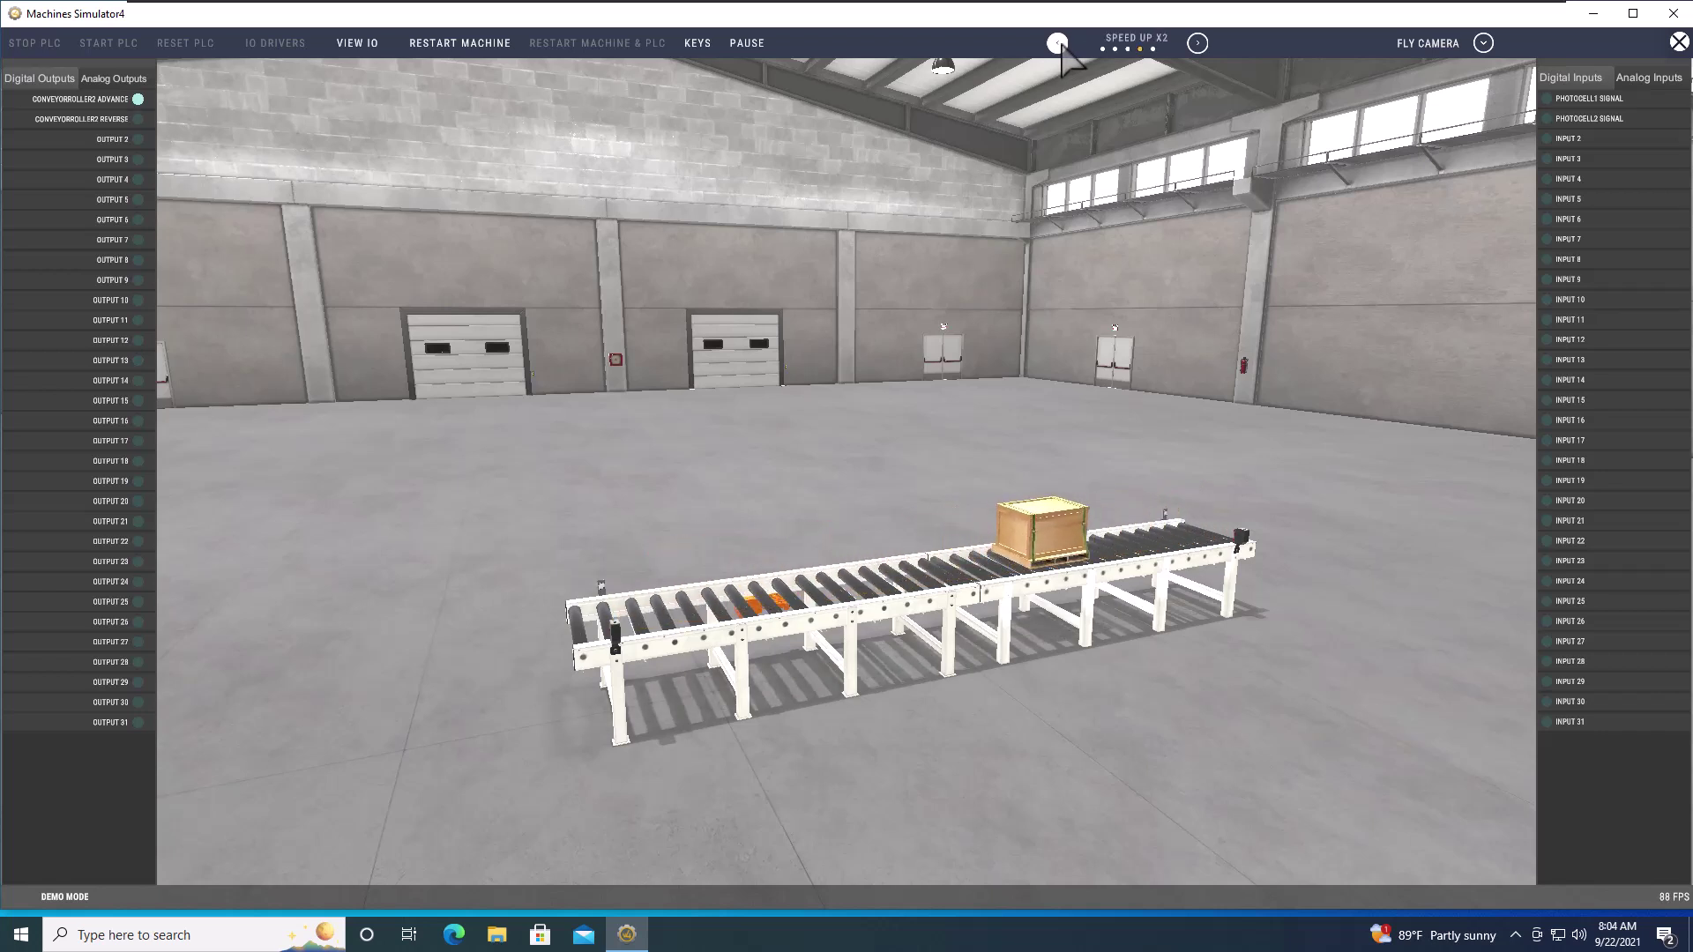
click(1058, 43)
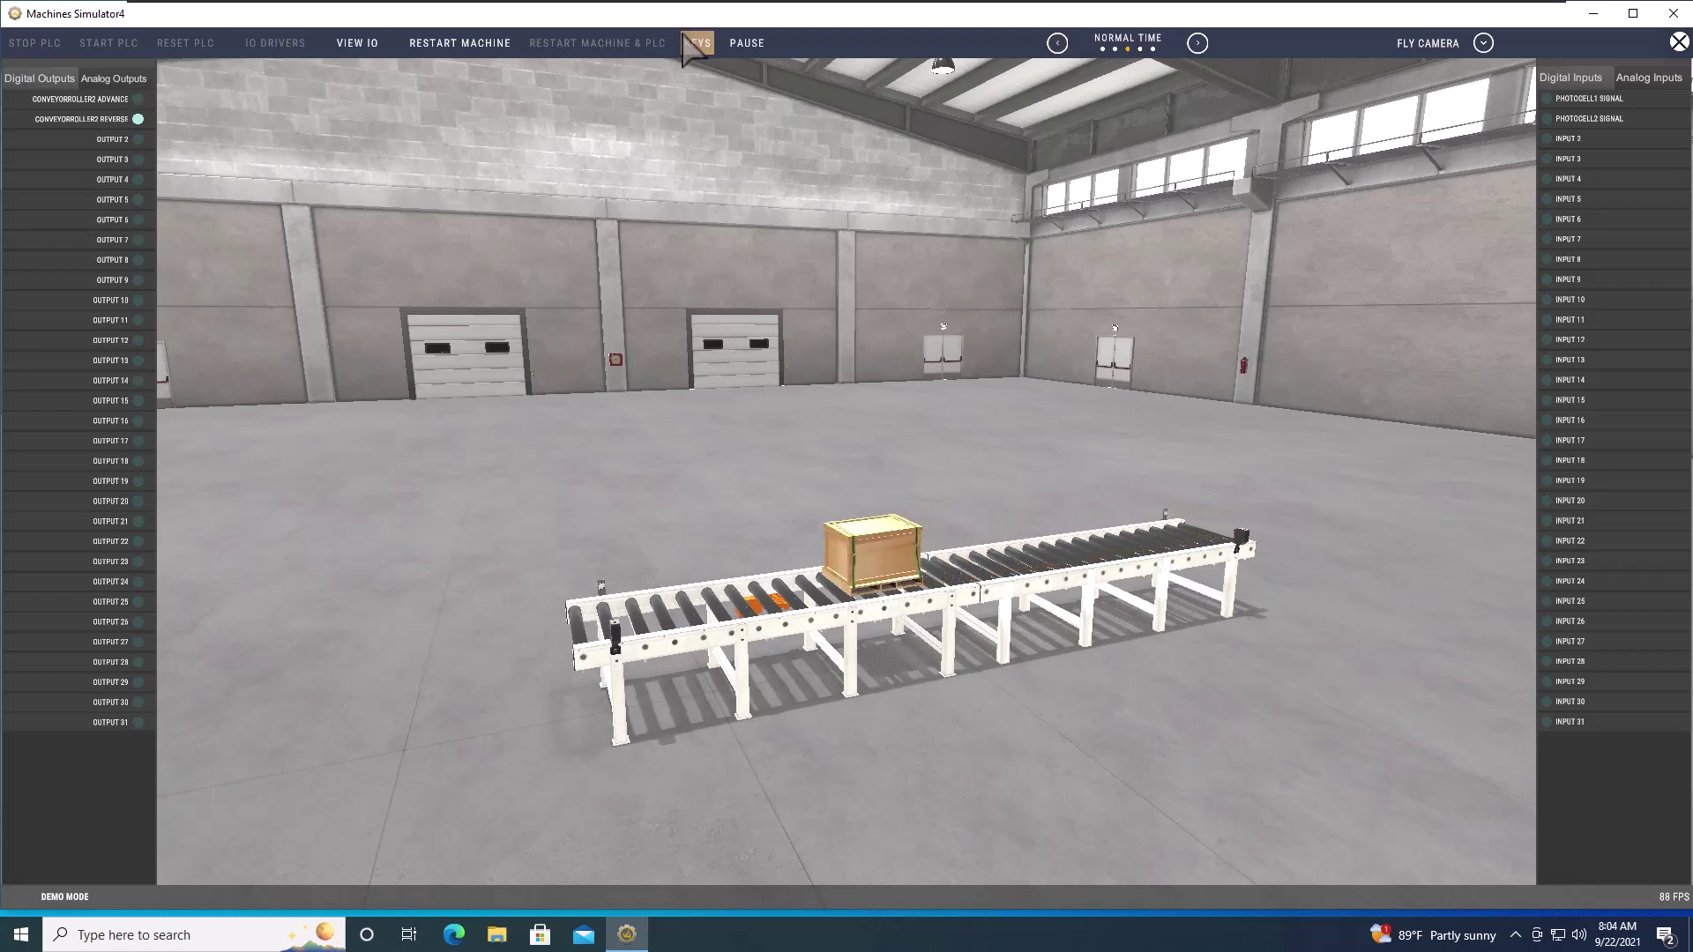
Step: Pause the simulation, review the keyboard controls, then exit the machine to the Home menu
click(746, 43)
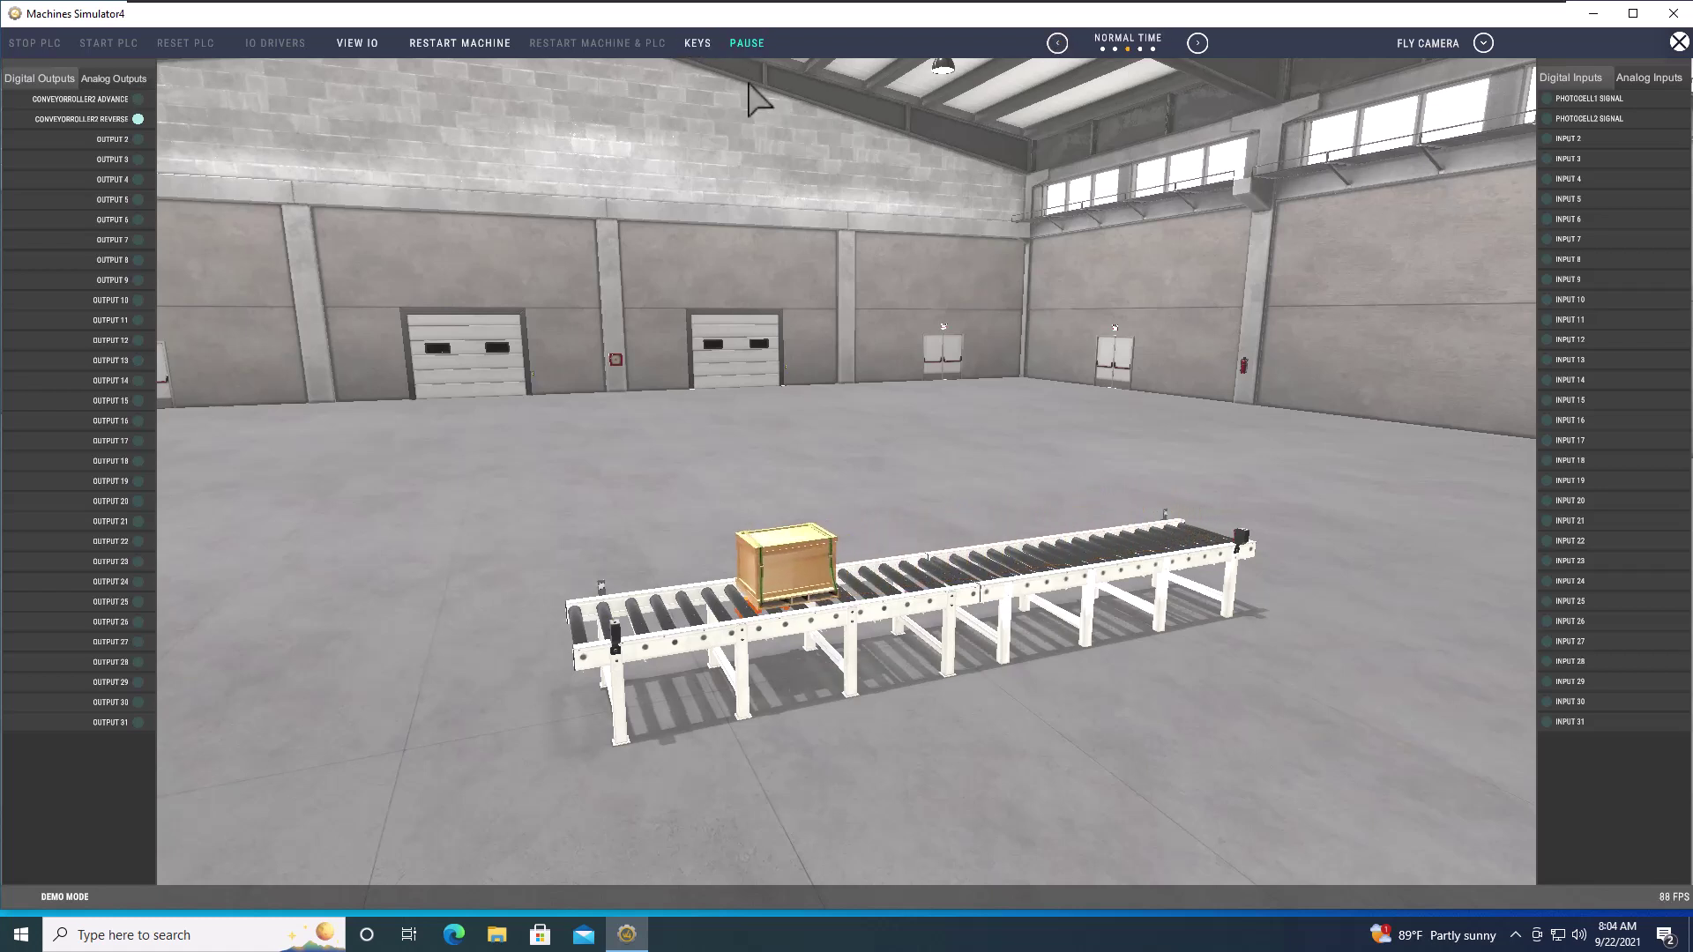
click(696, 46)
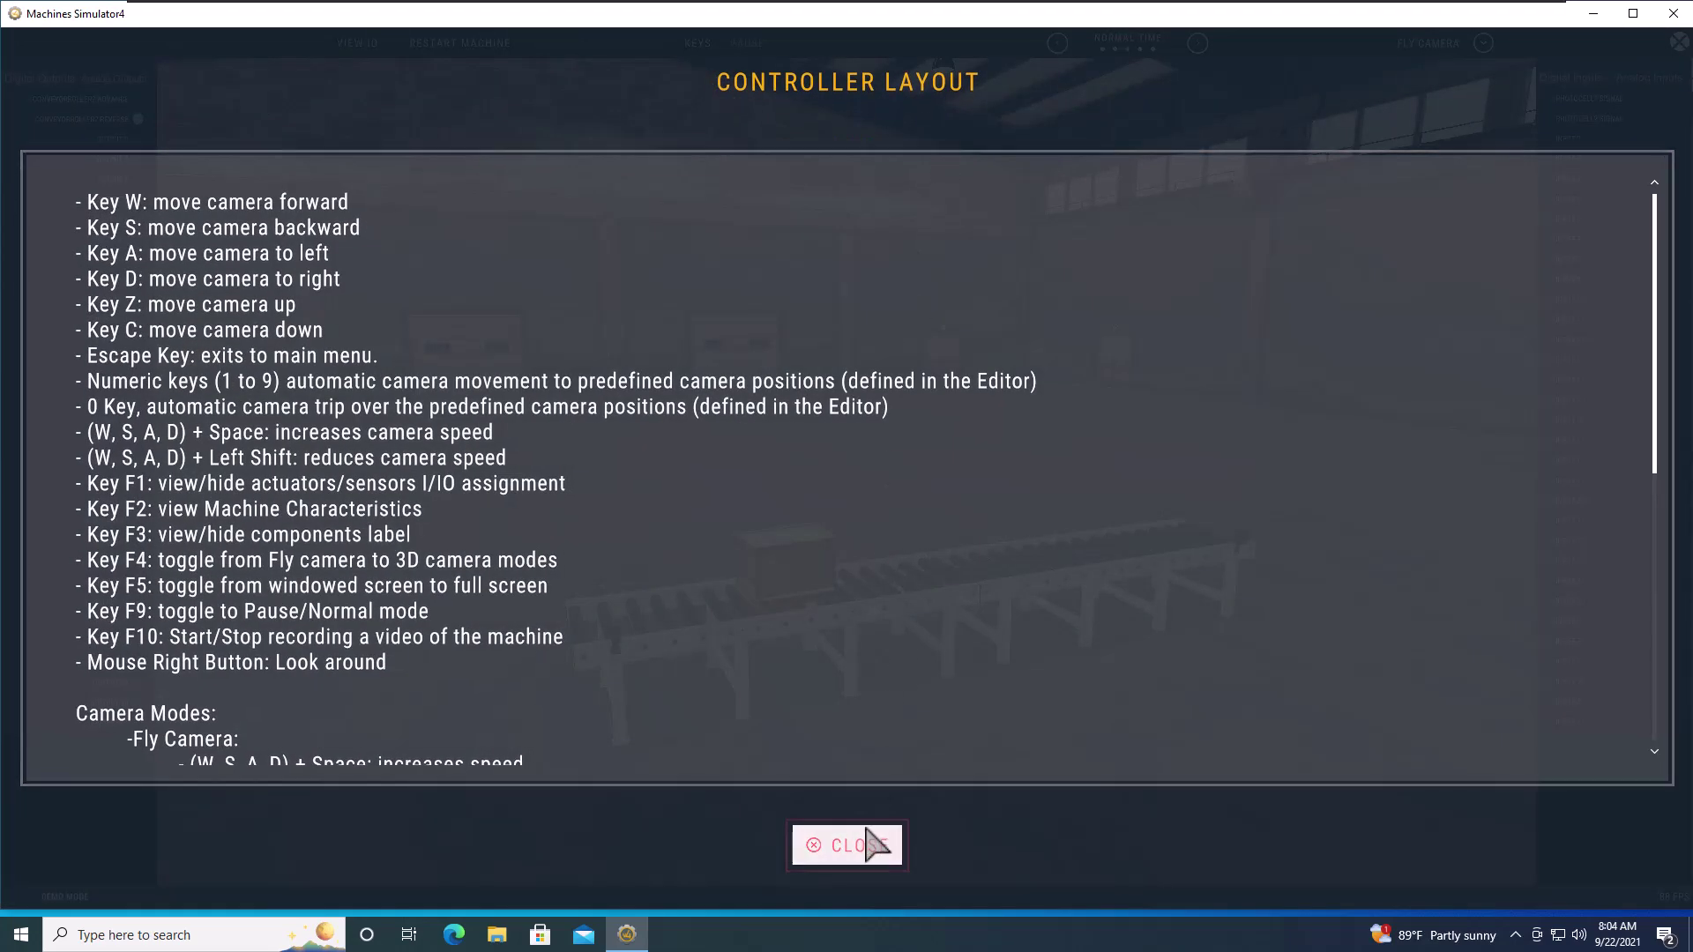
click(875, 845)
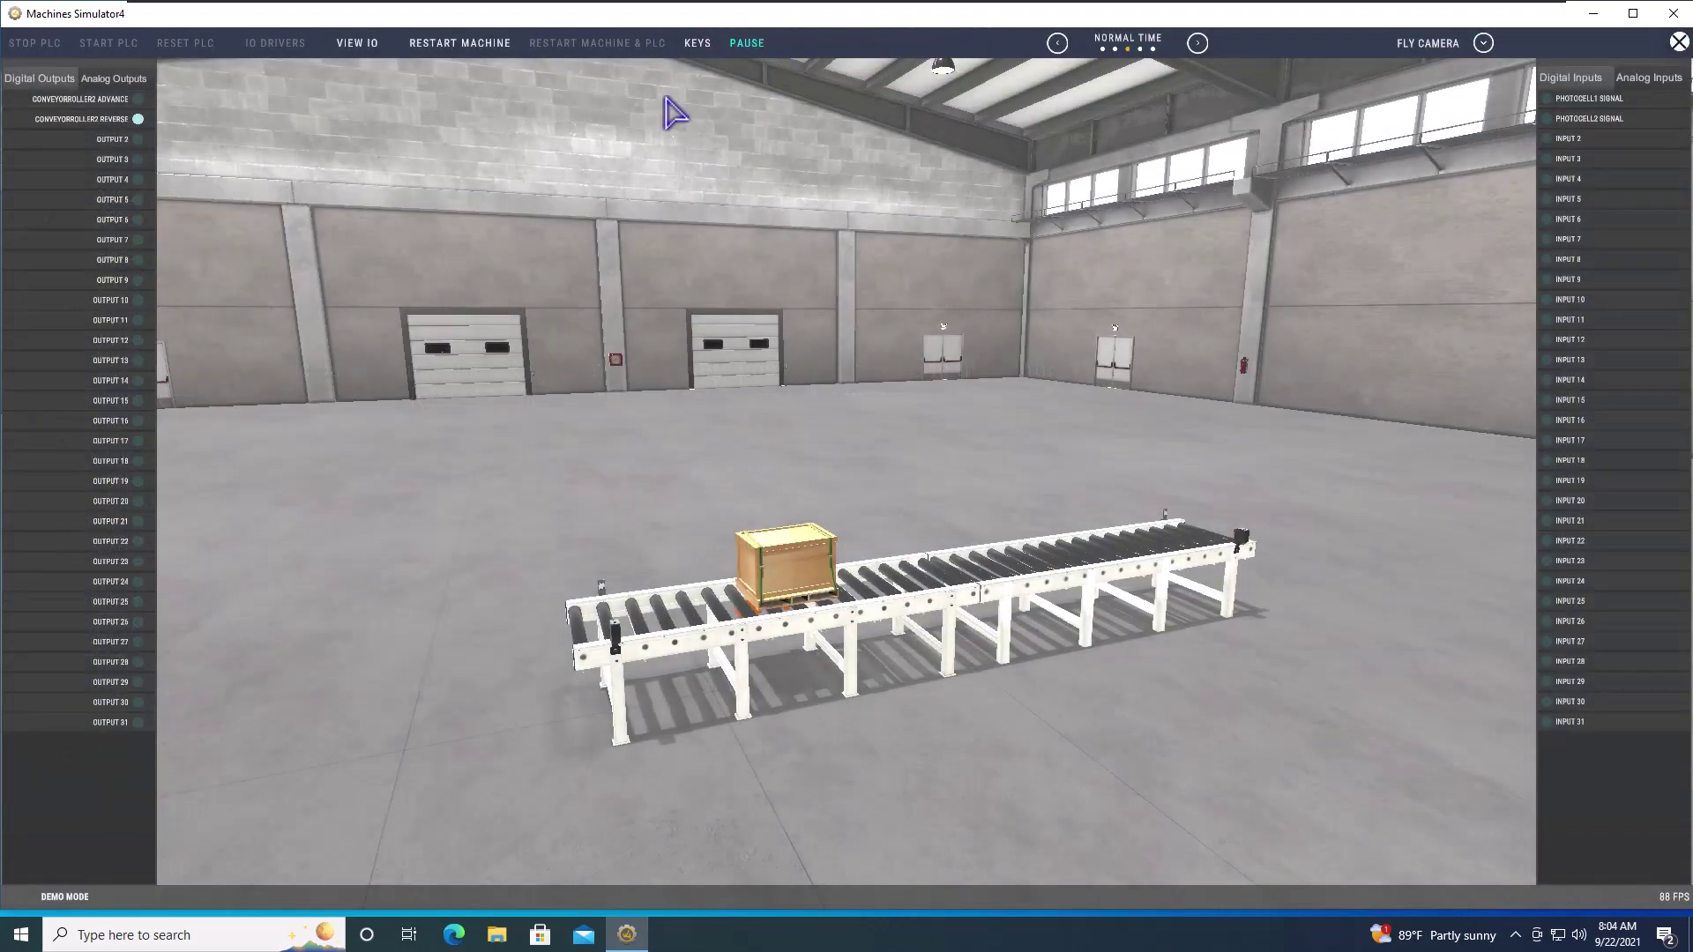
key(Num_Lock)
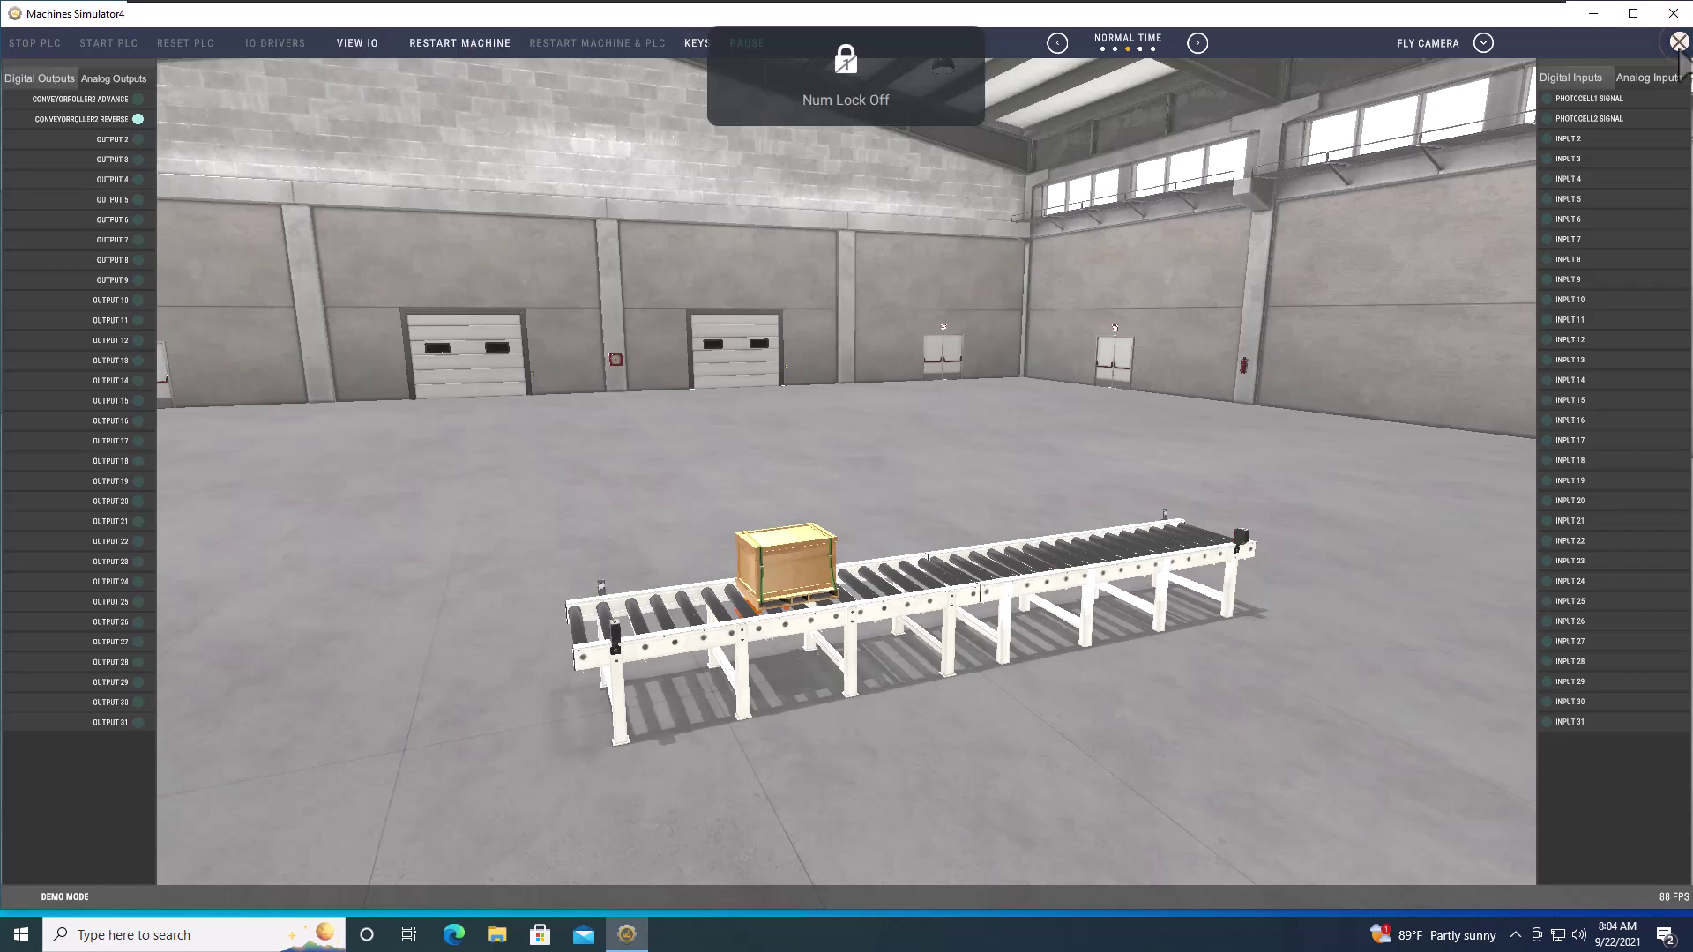
click(1677, 44)
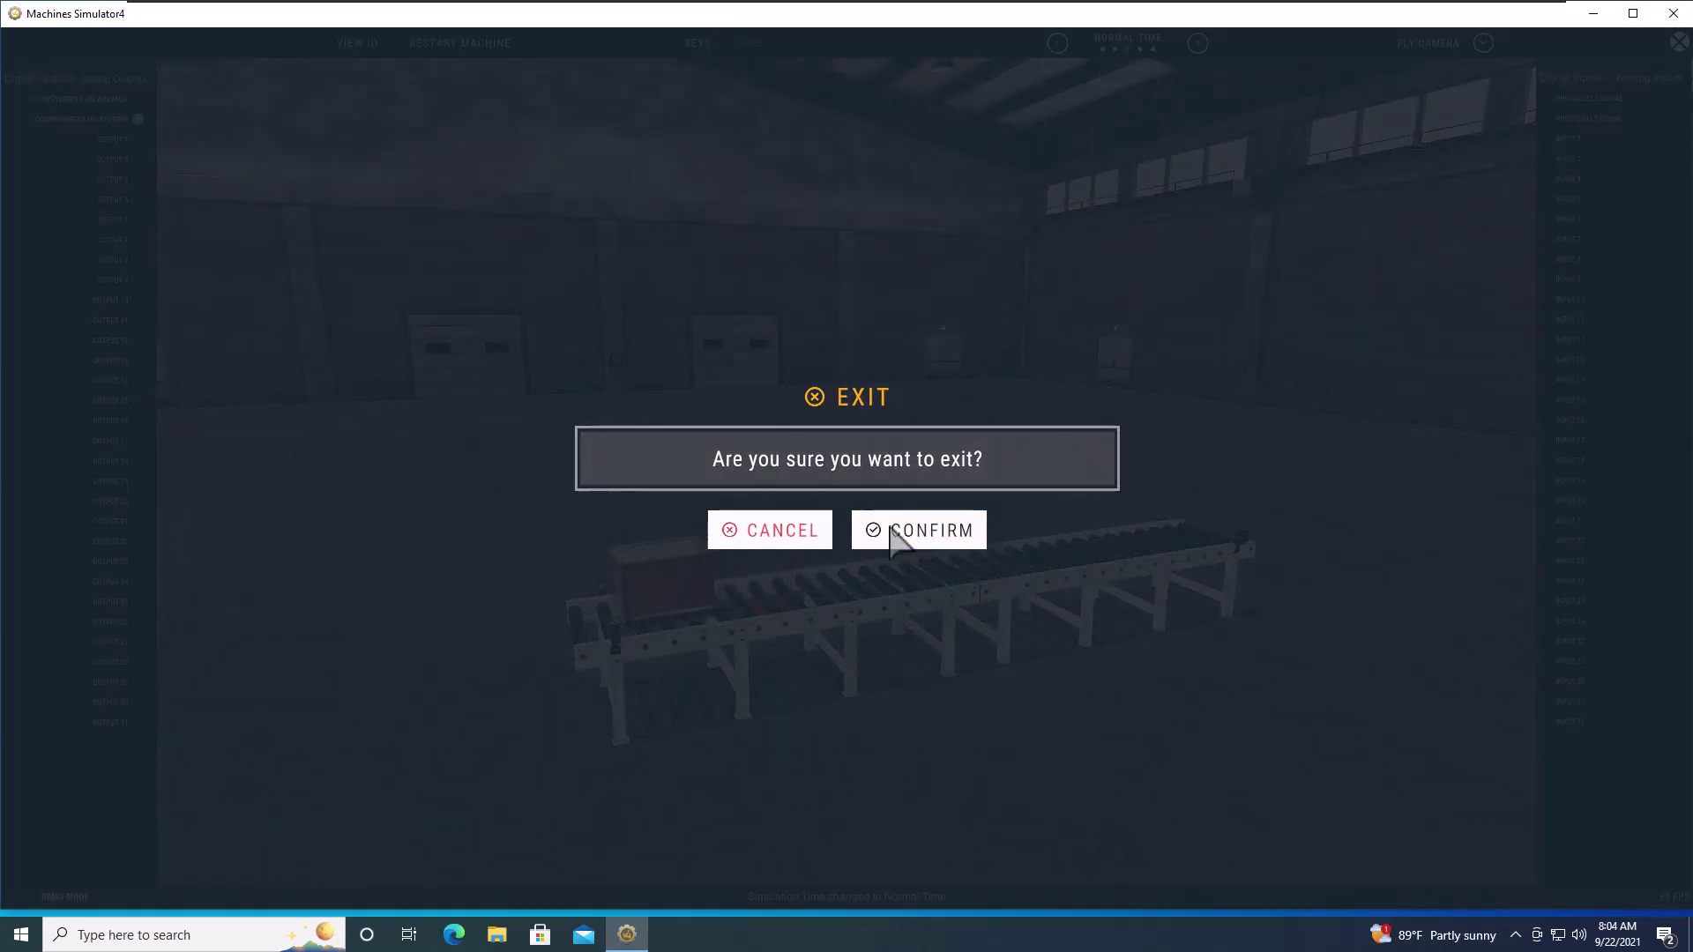
click(919, 530)
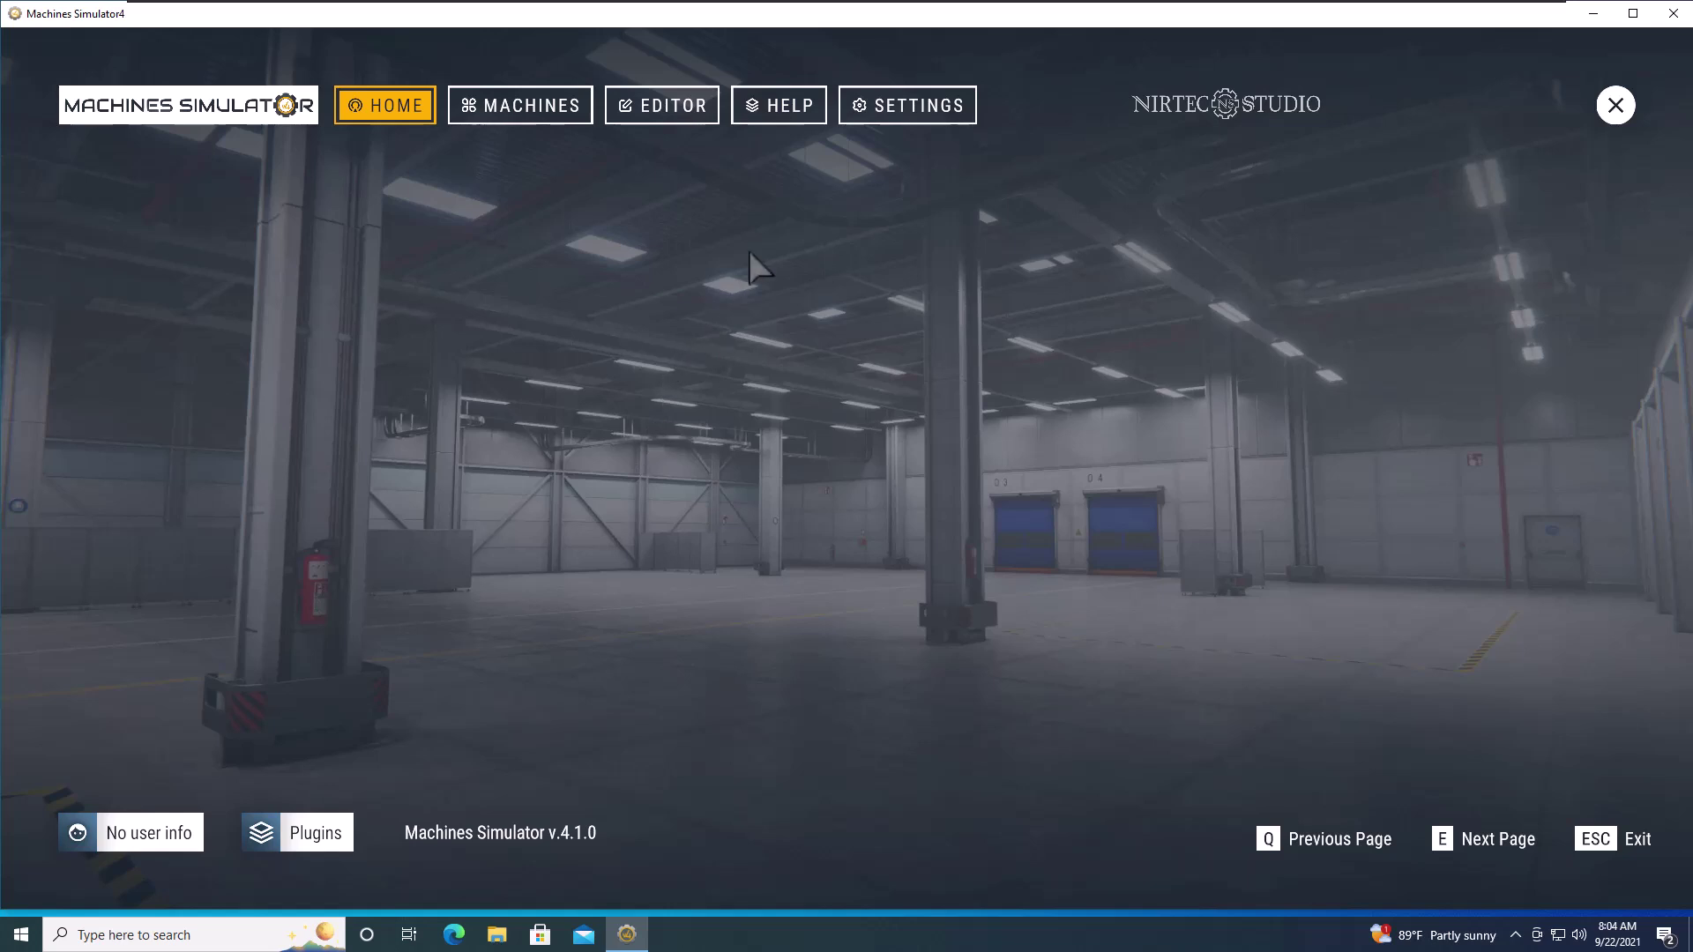
Step: Open HELP, go back HOME, then reopen the Help page with Quick Guide and Credits
click(804, 125)
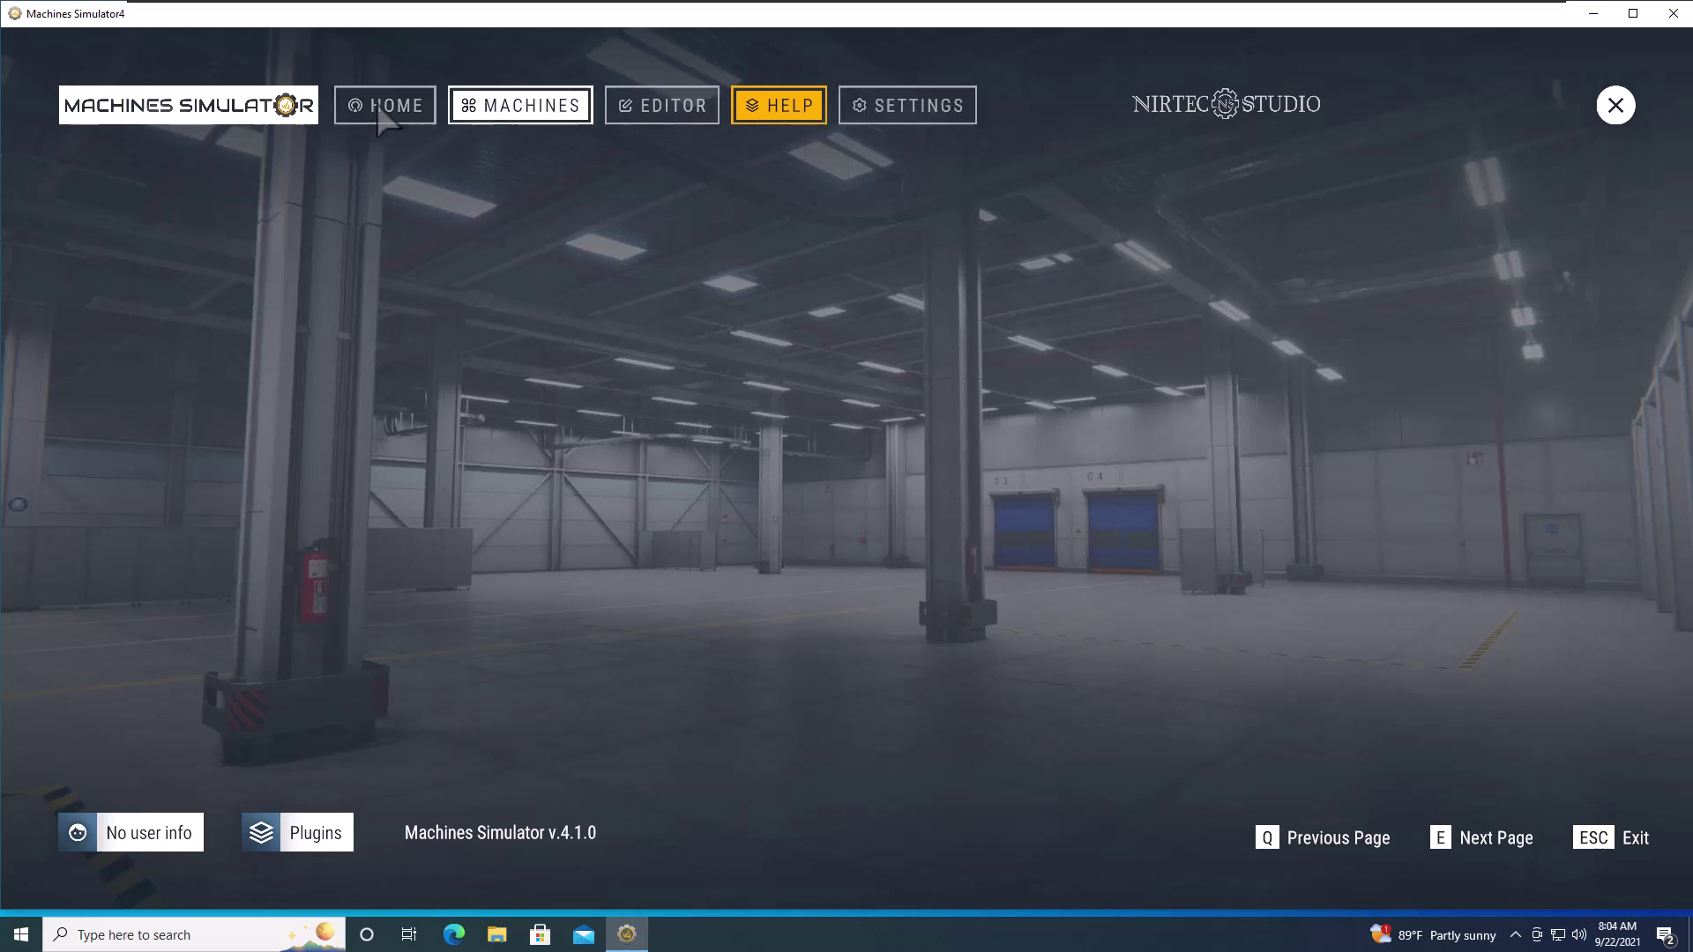
click(400, 123)
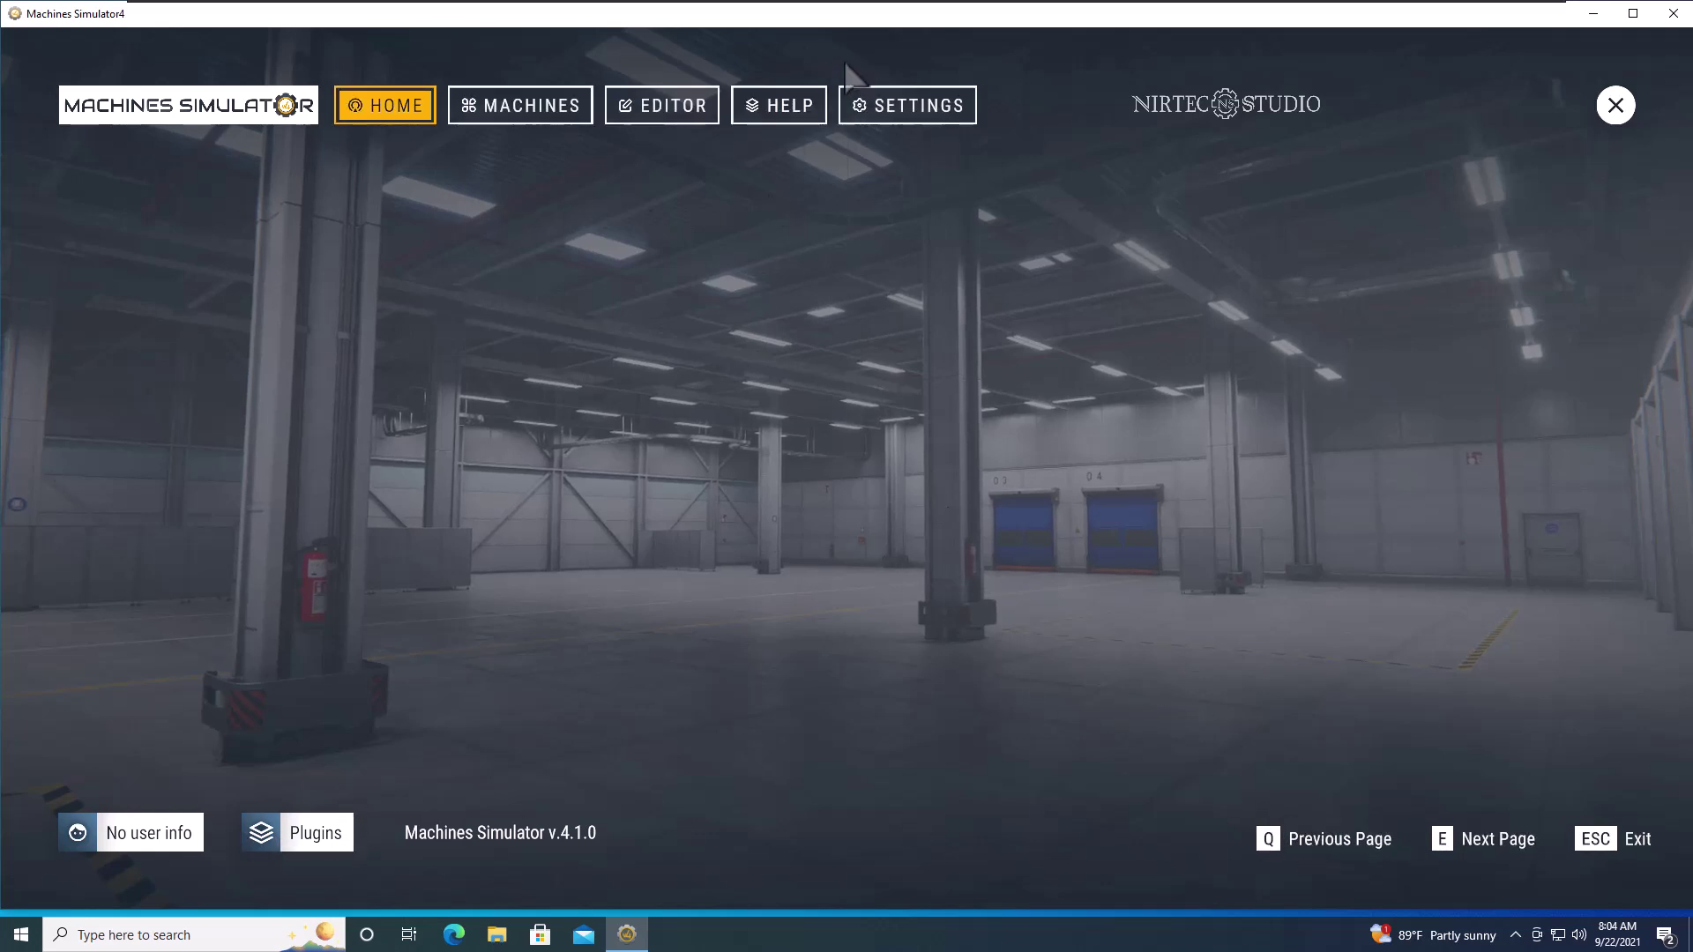
click(796, 110)
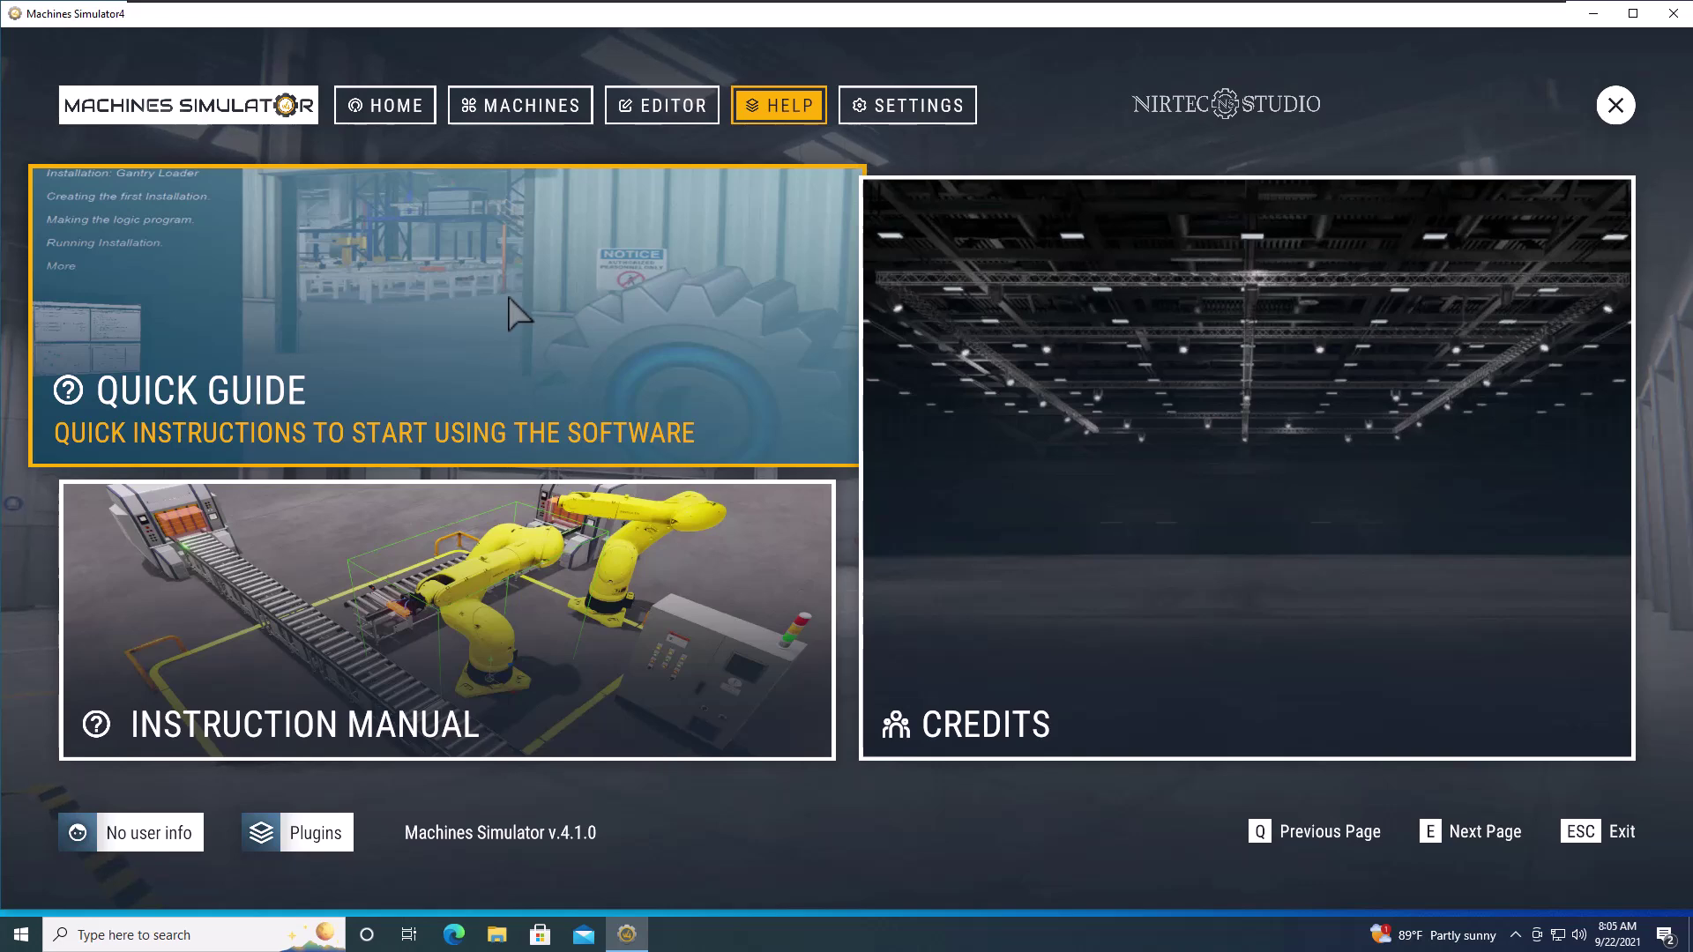
click(508, 296)
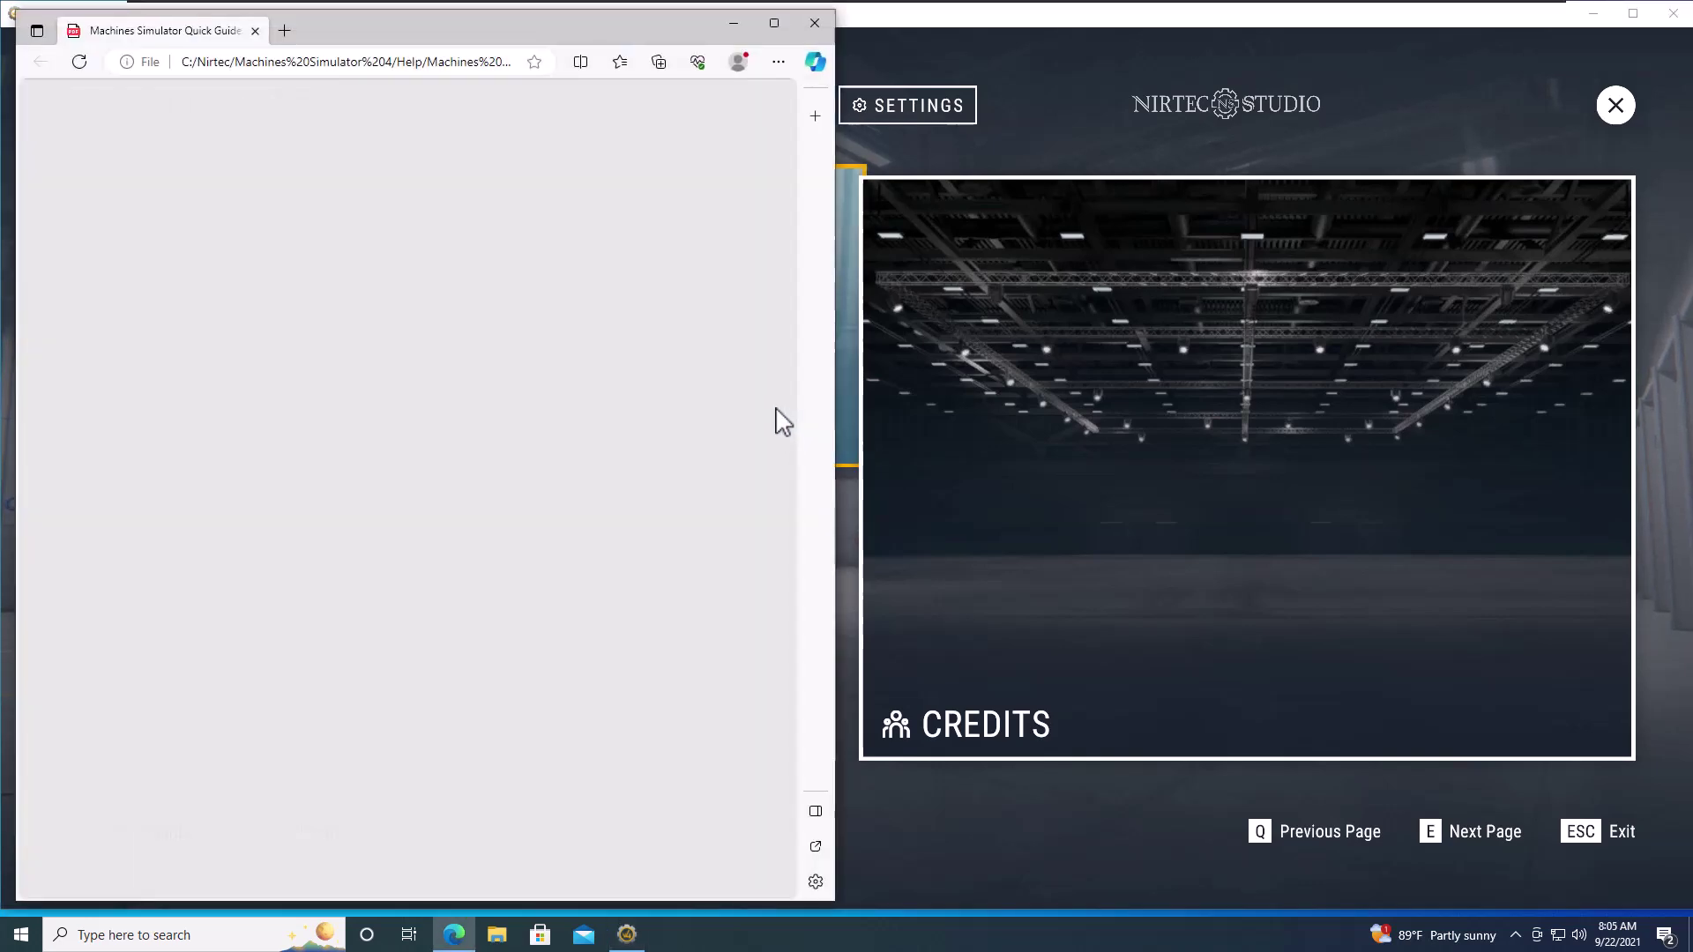
scroll(550, 362, down, 20)
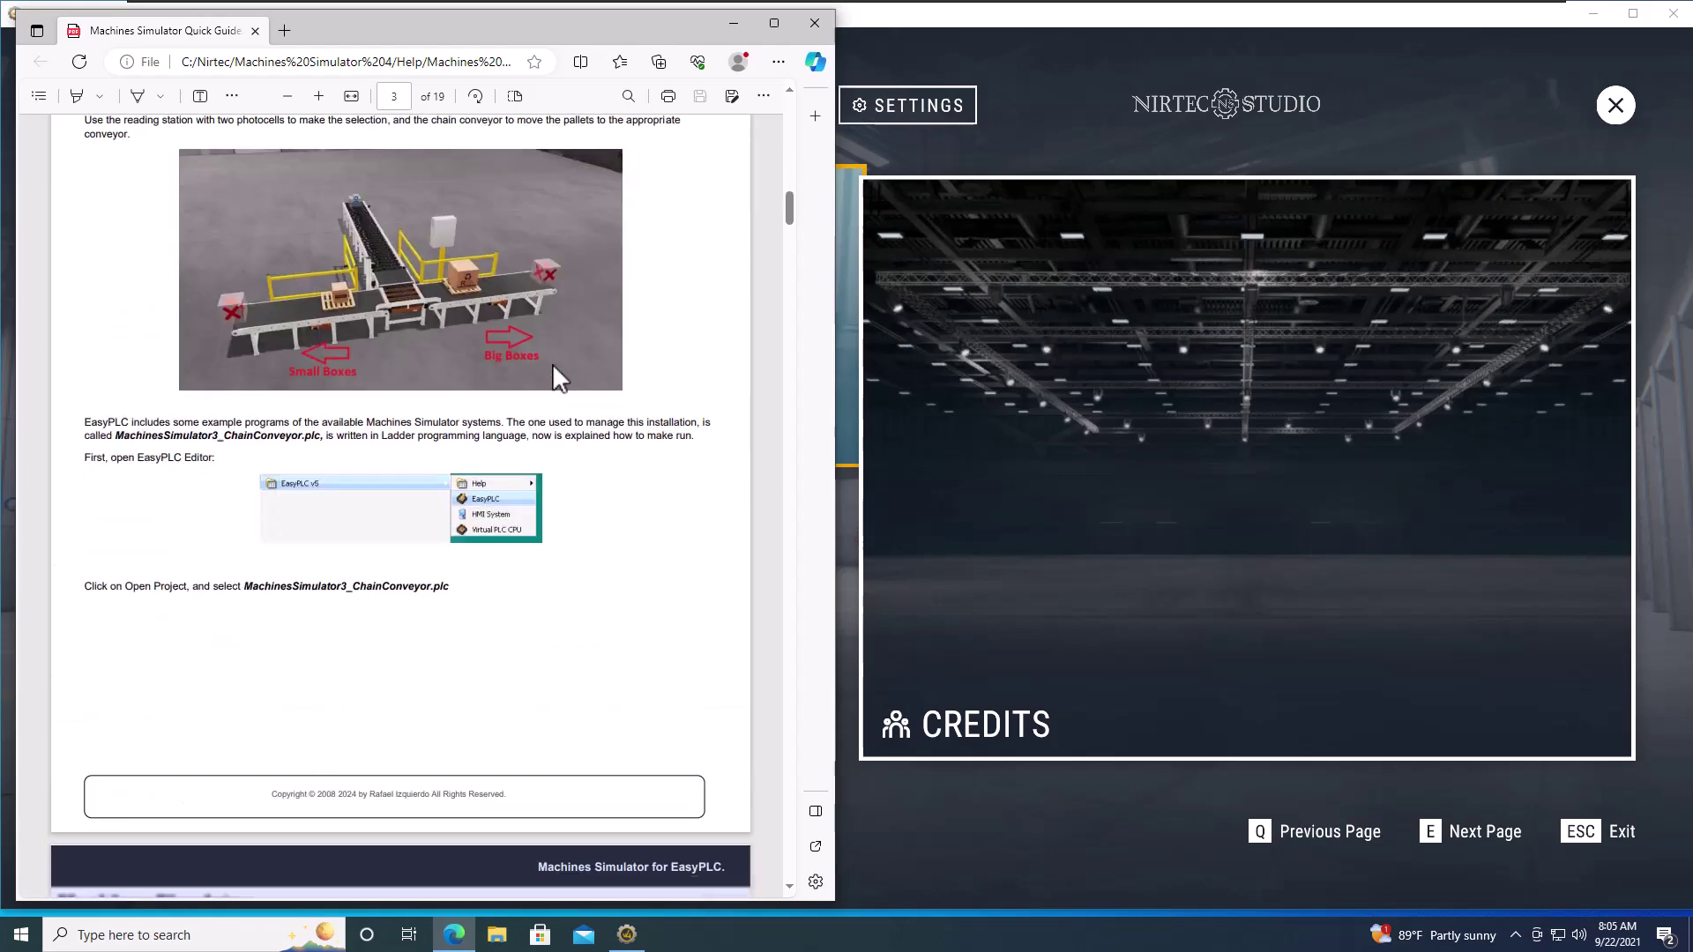
scroll(556, 370, down, 20)
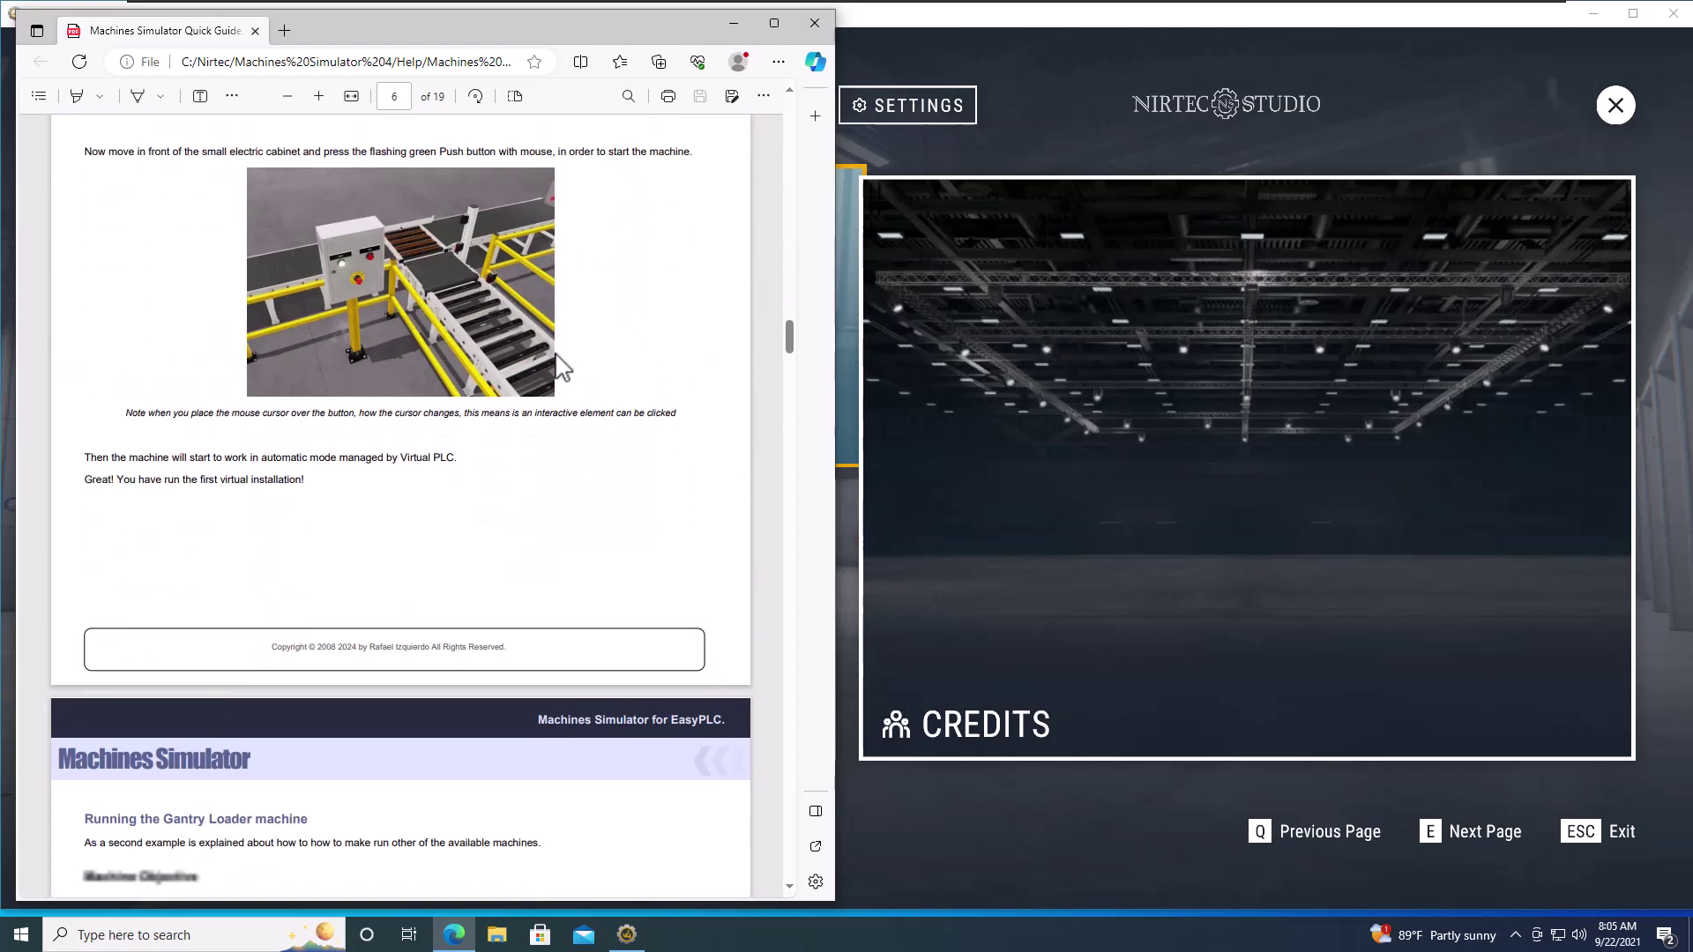
scroll(561, 362, down, 20)
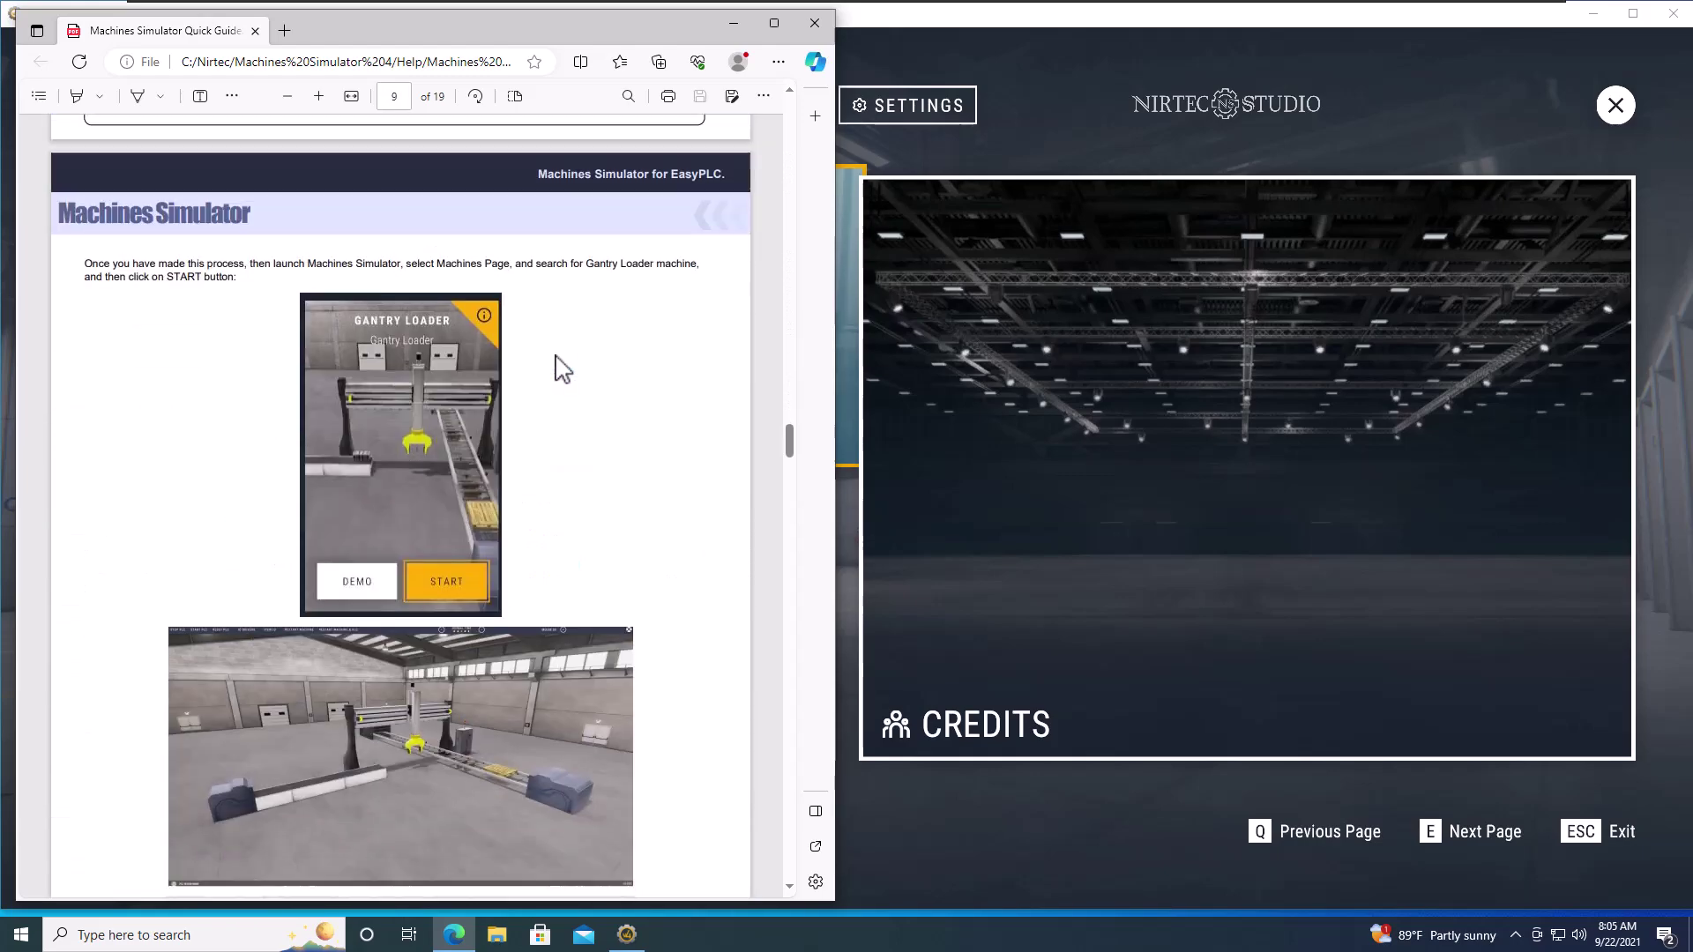
click(815, 23)
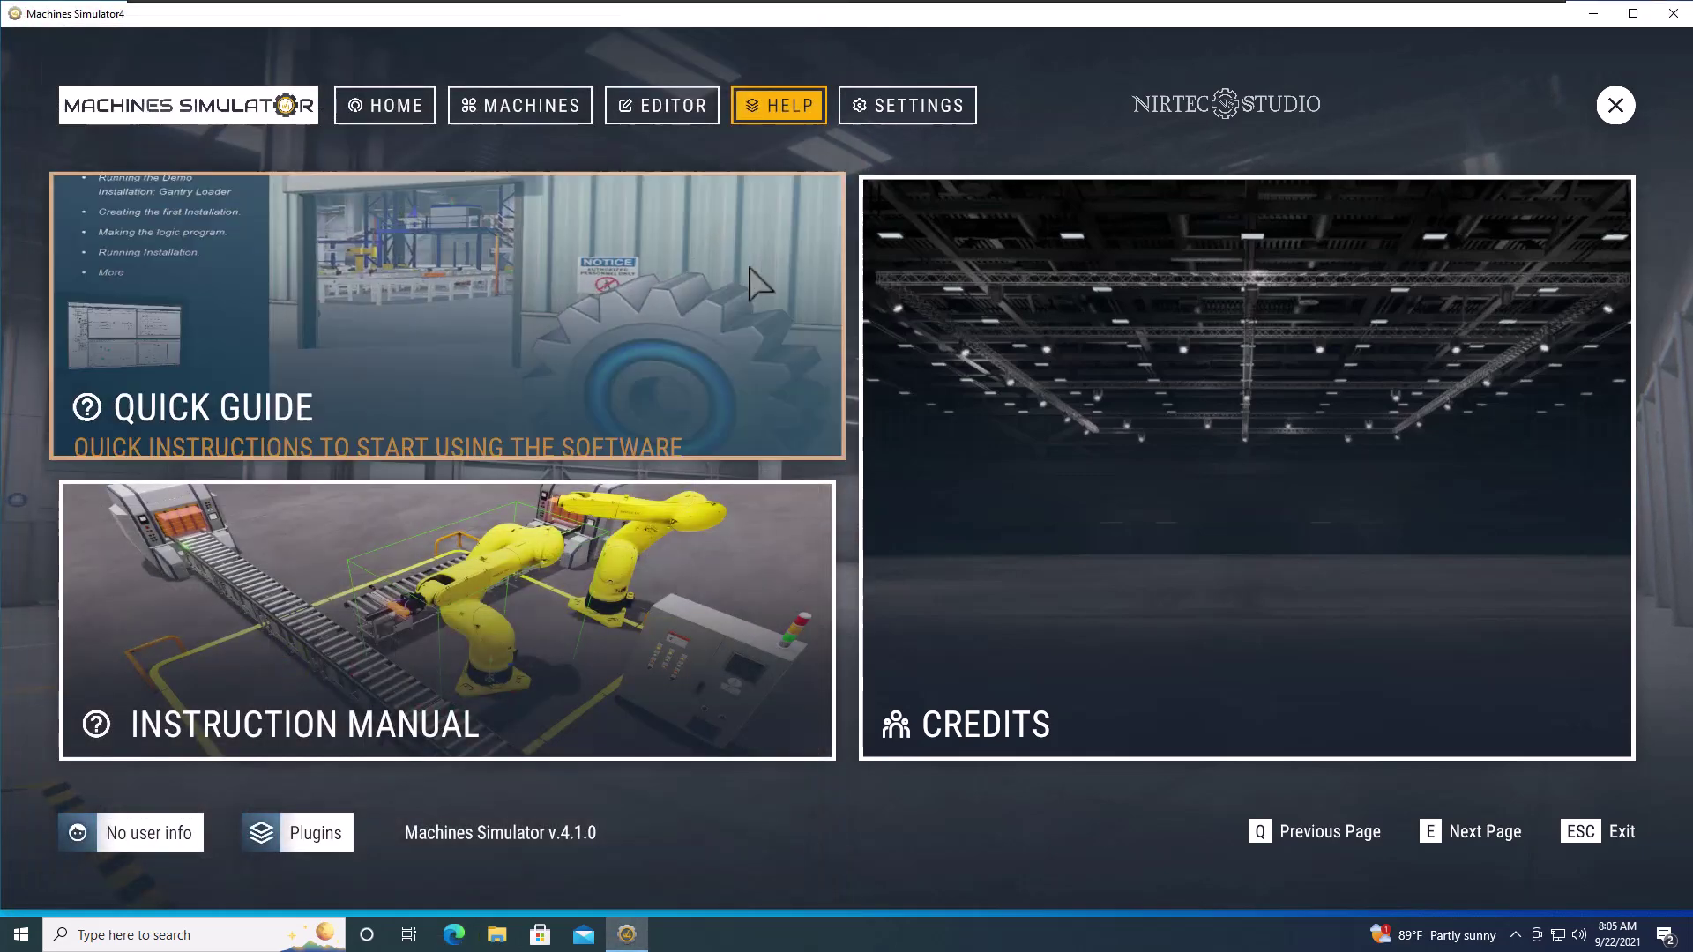
key(Num_Lock)
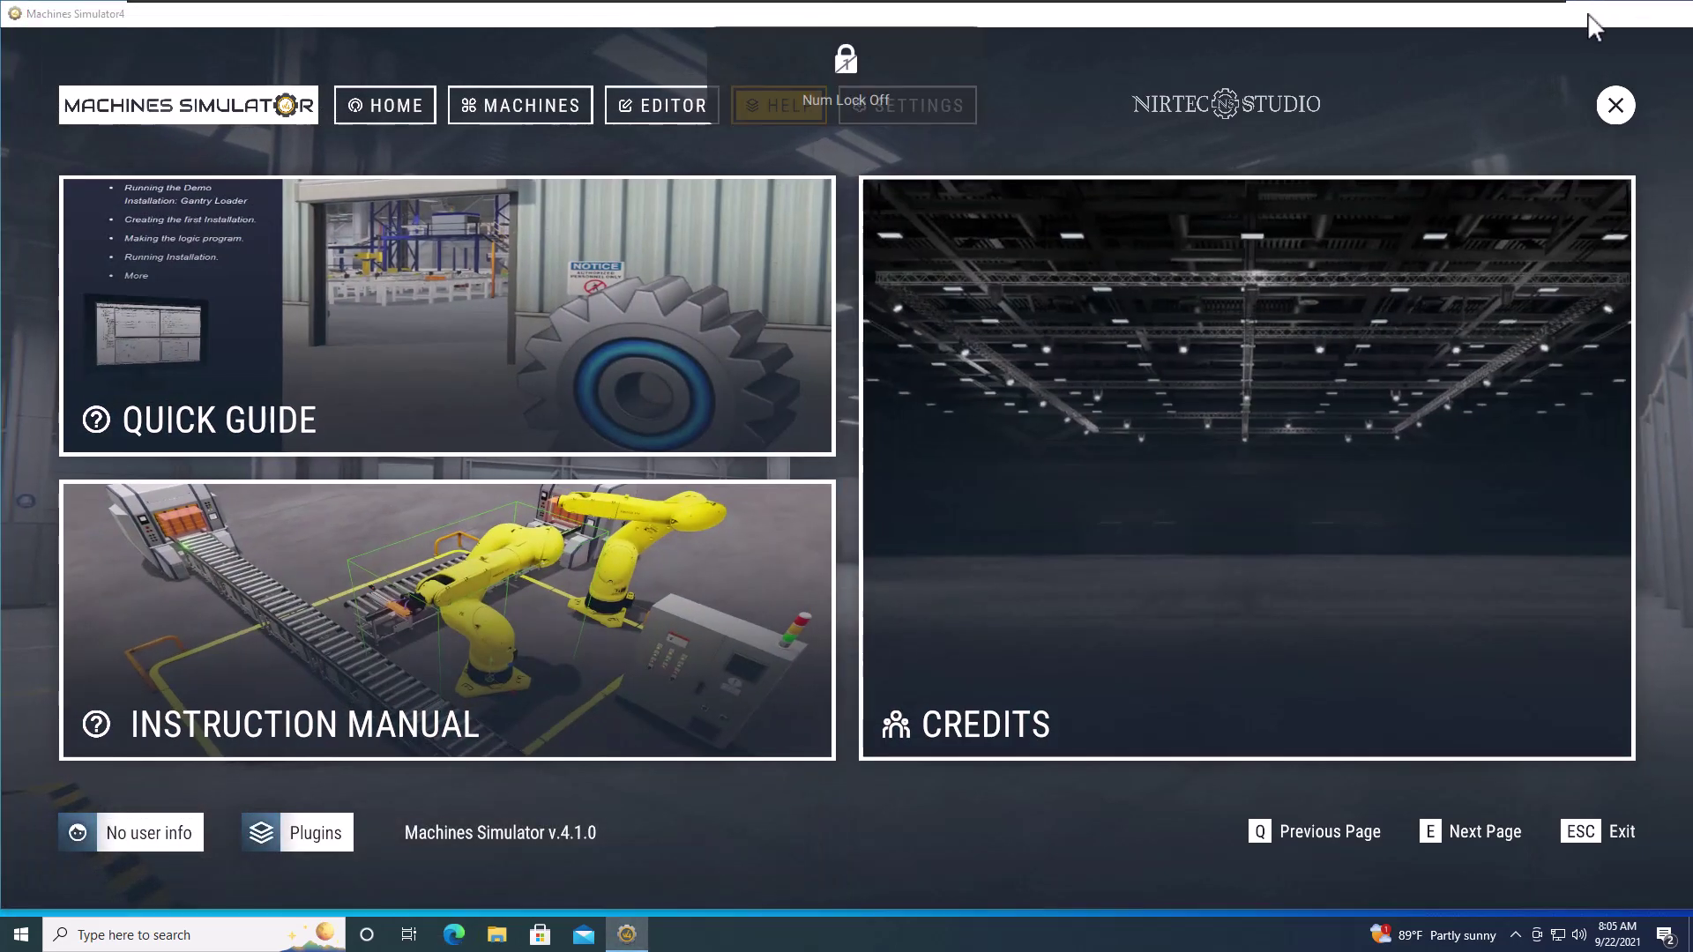
Step: Browse to C:\Nirtec\Machines Simulator 4\Drivers and select the Air_Cylinder and Apples driver files
key(Escape)
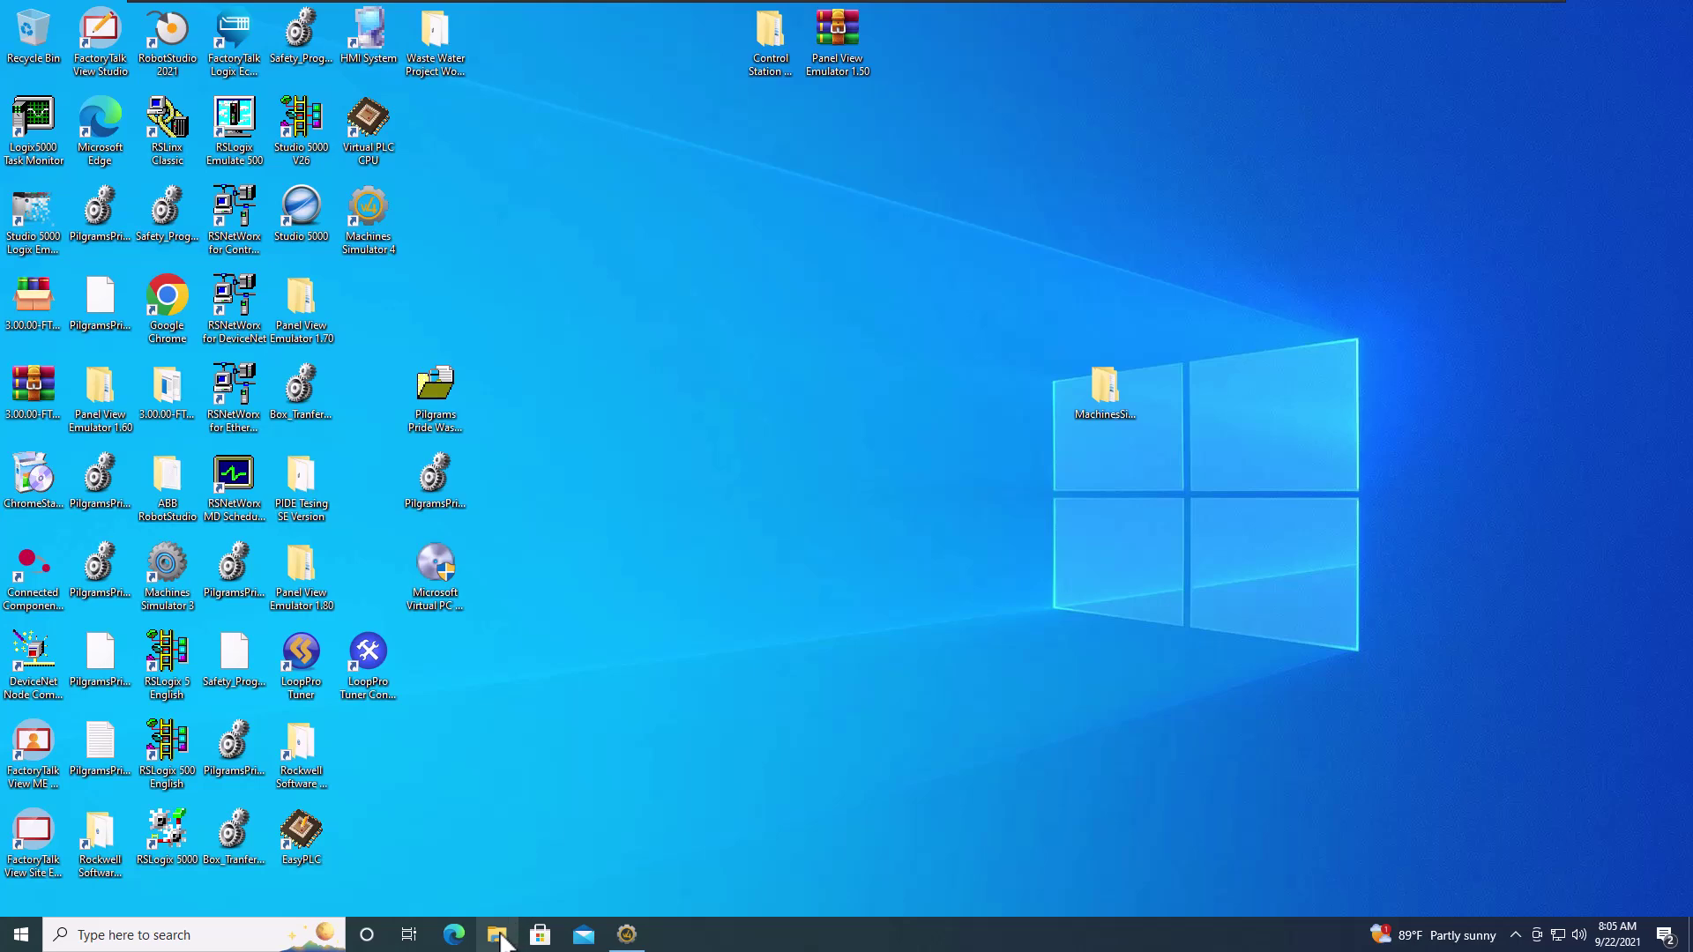
key(super+e)
click(534, 520)
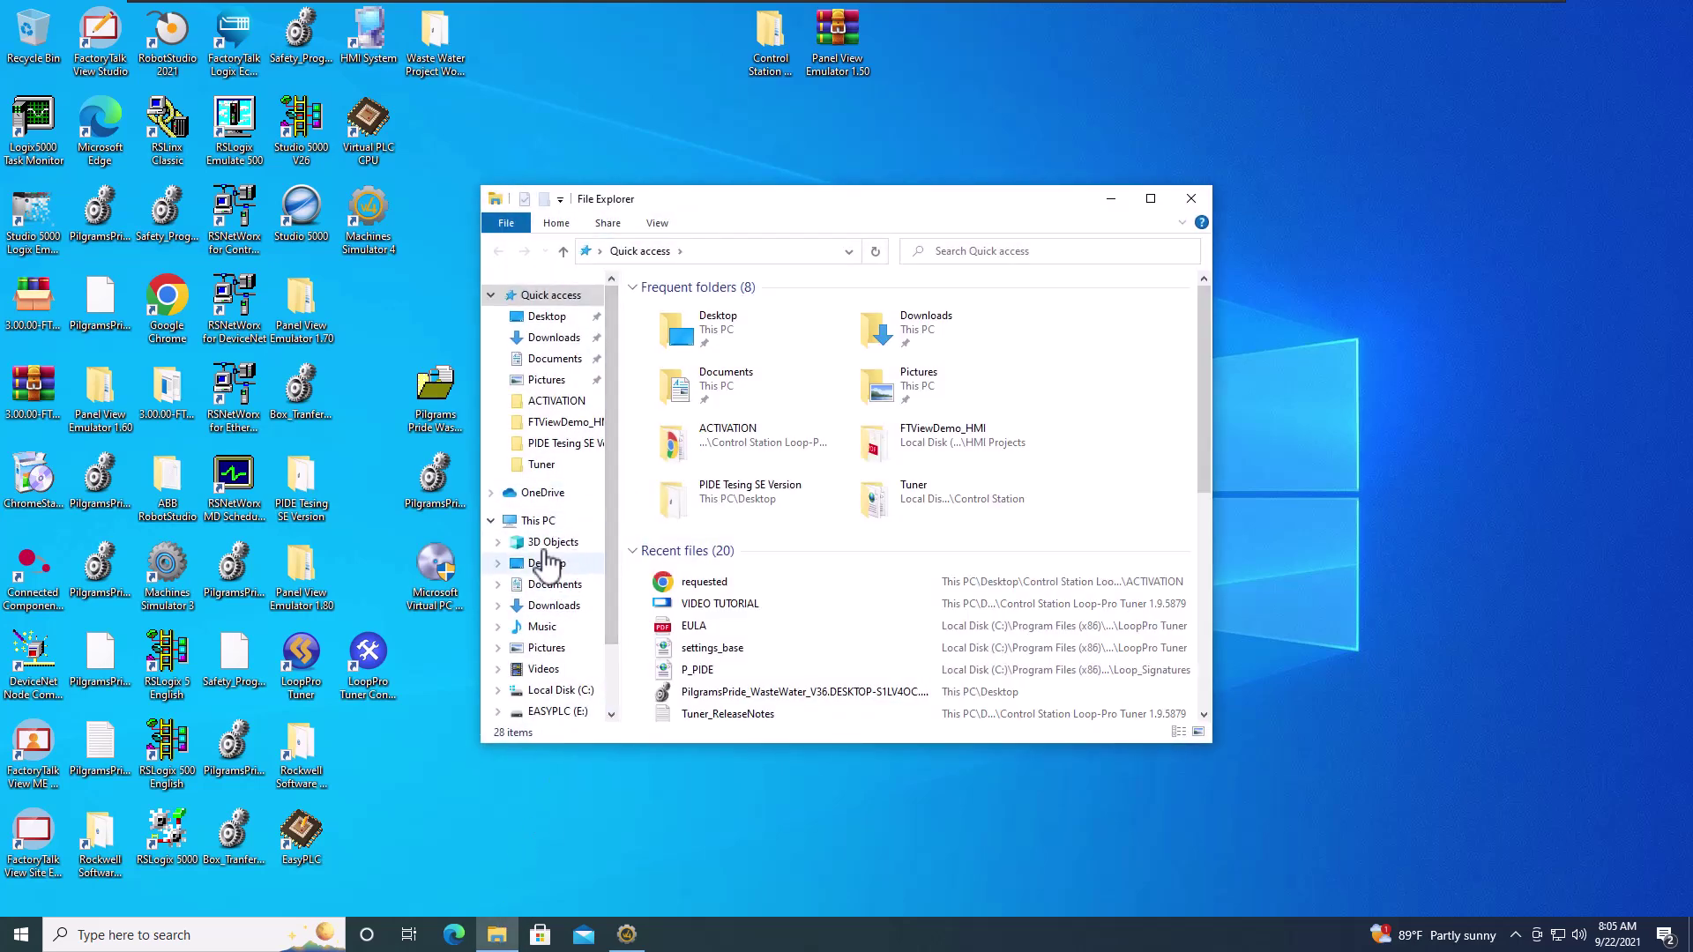
double_click(696, 540)
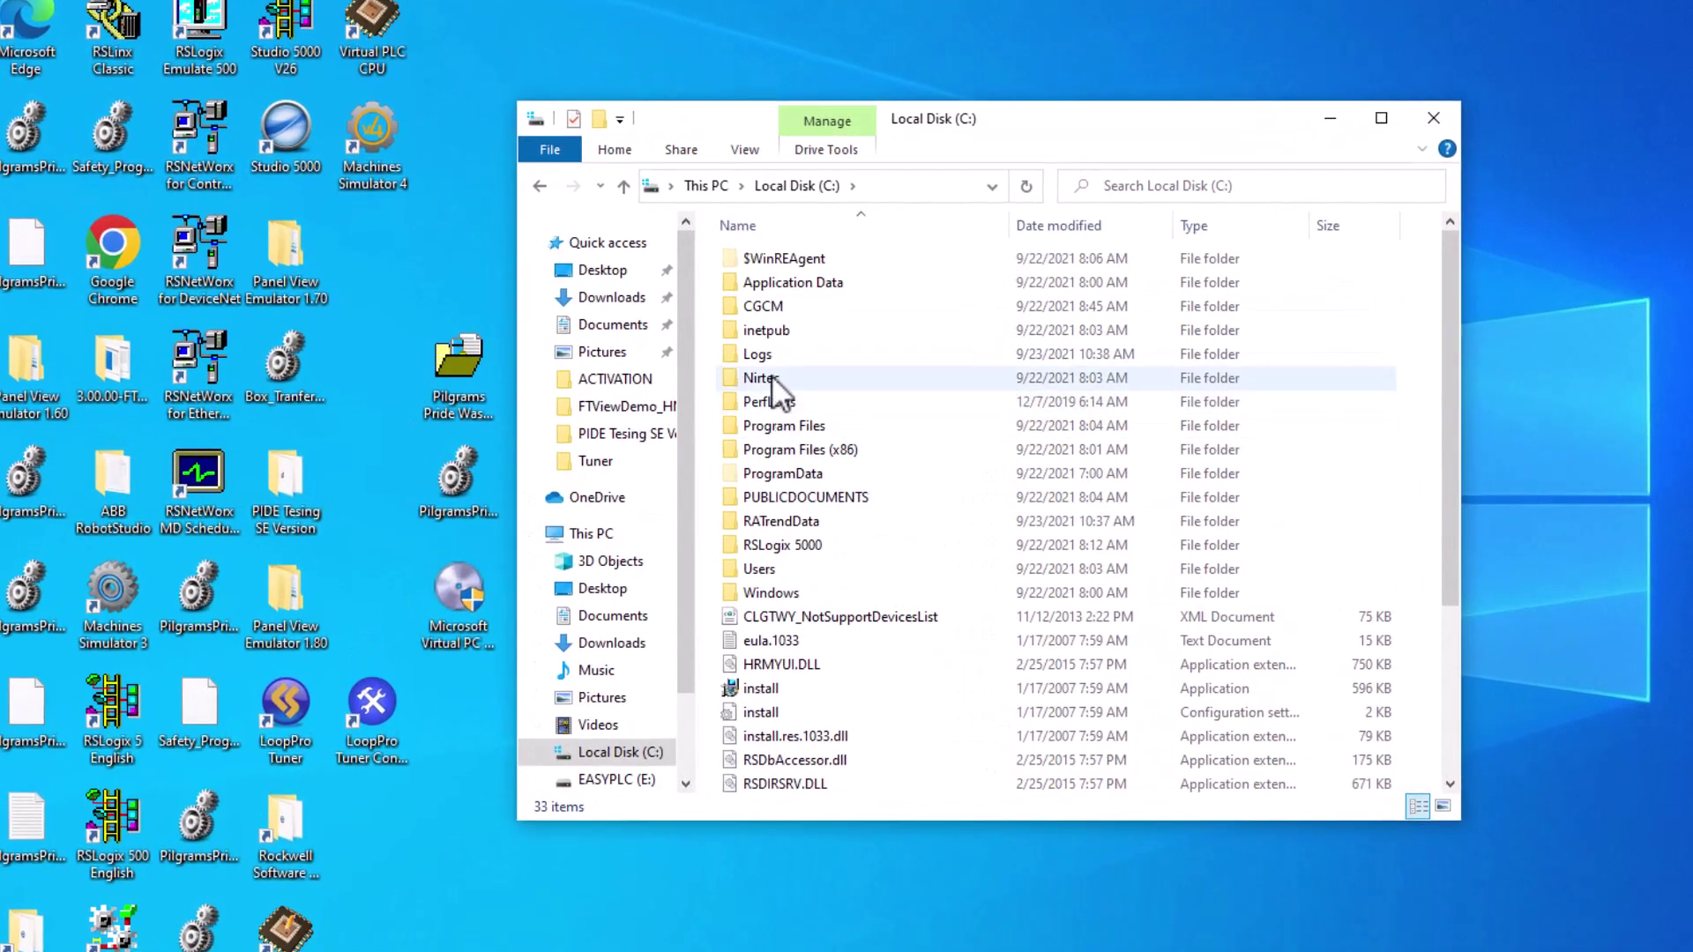
double_click(773, 379)
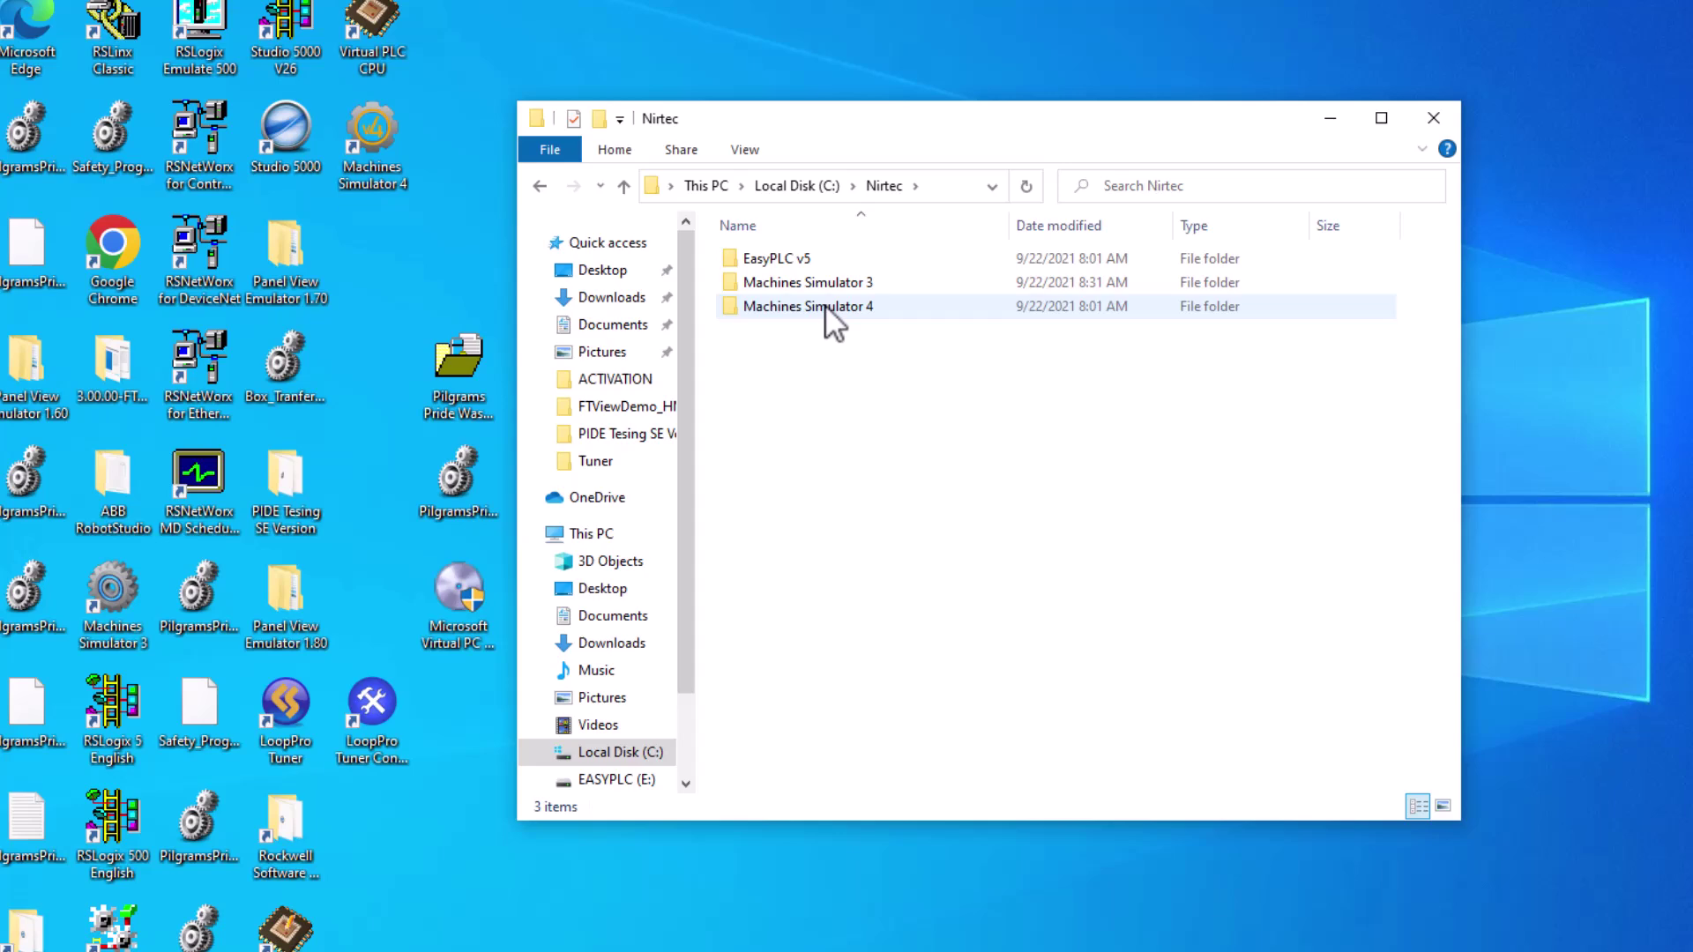
double_click(823, 304)
double_click(780, 265)
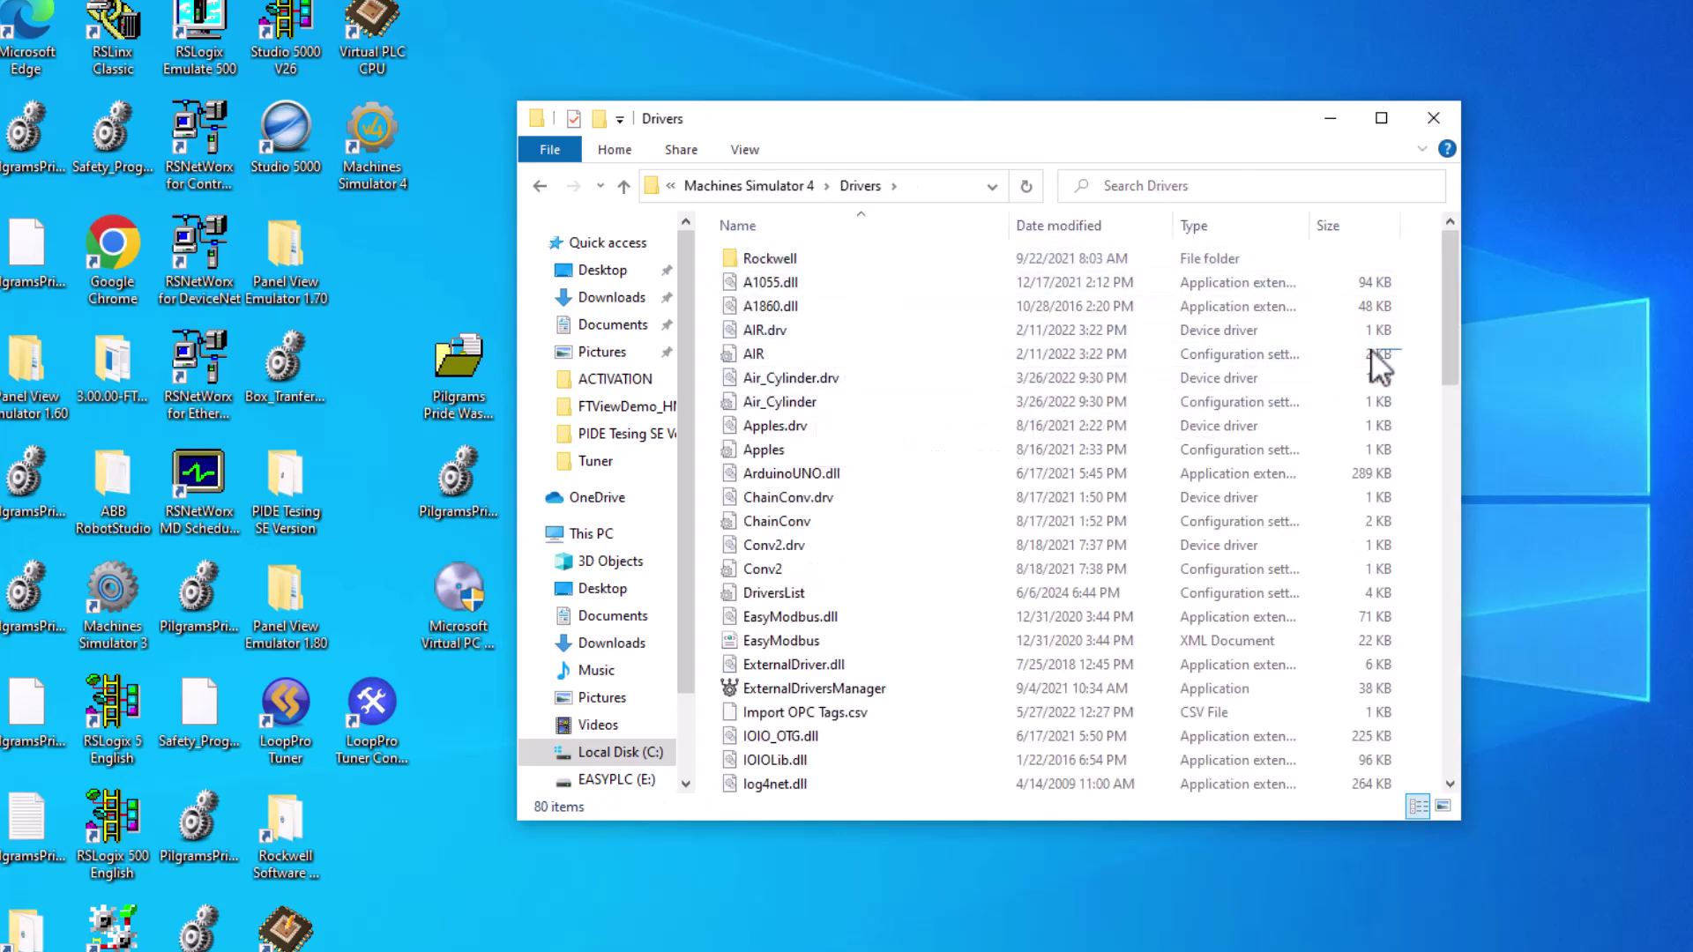
drag(1370, 350, 1201, 448)
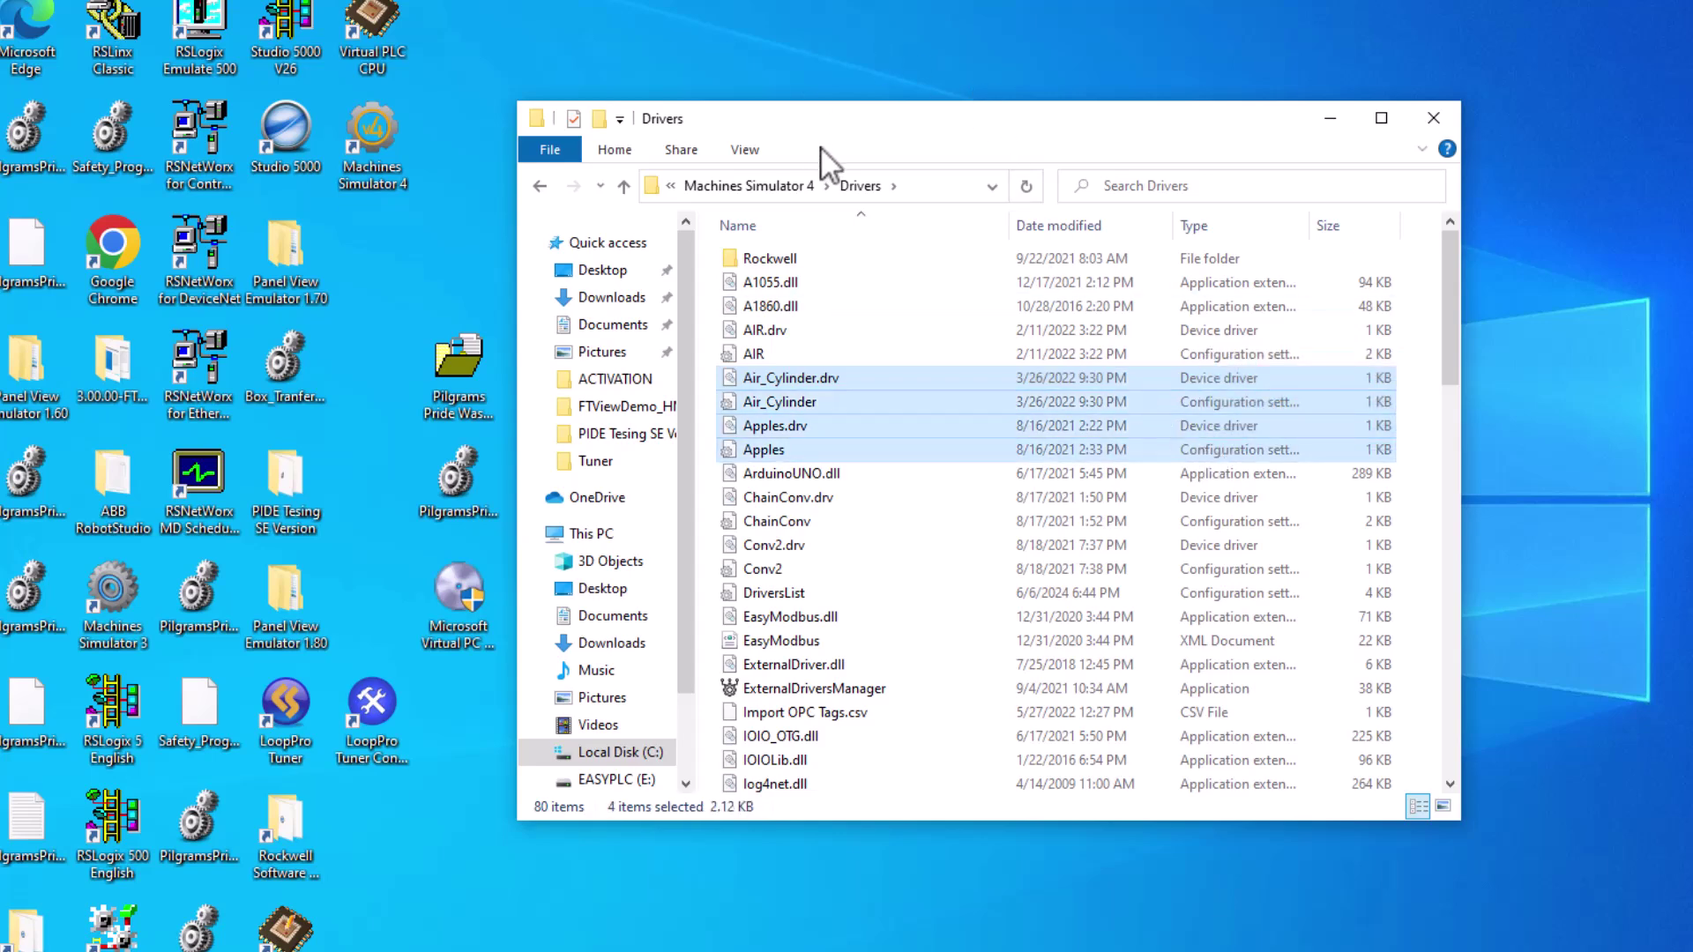
drag(835, 134, 1141, 140)
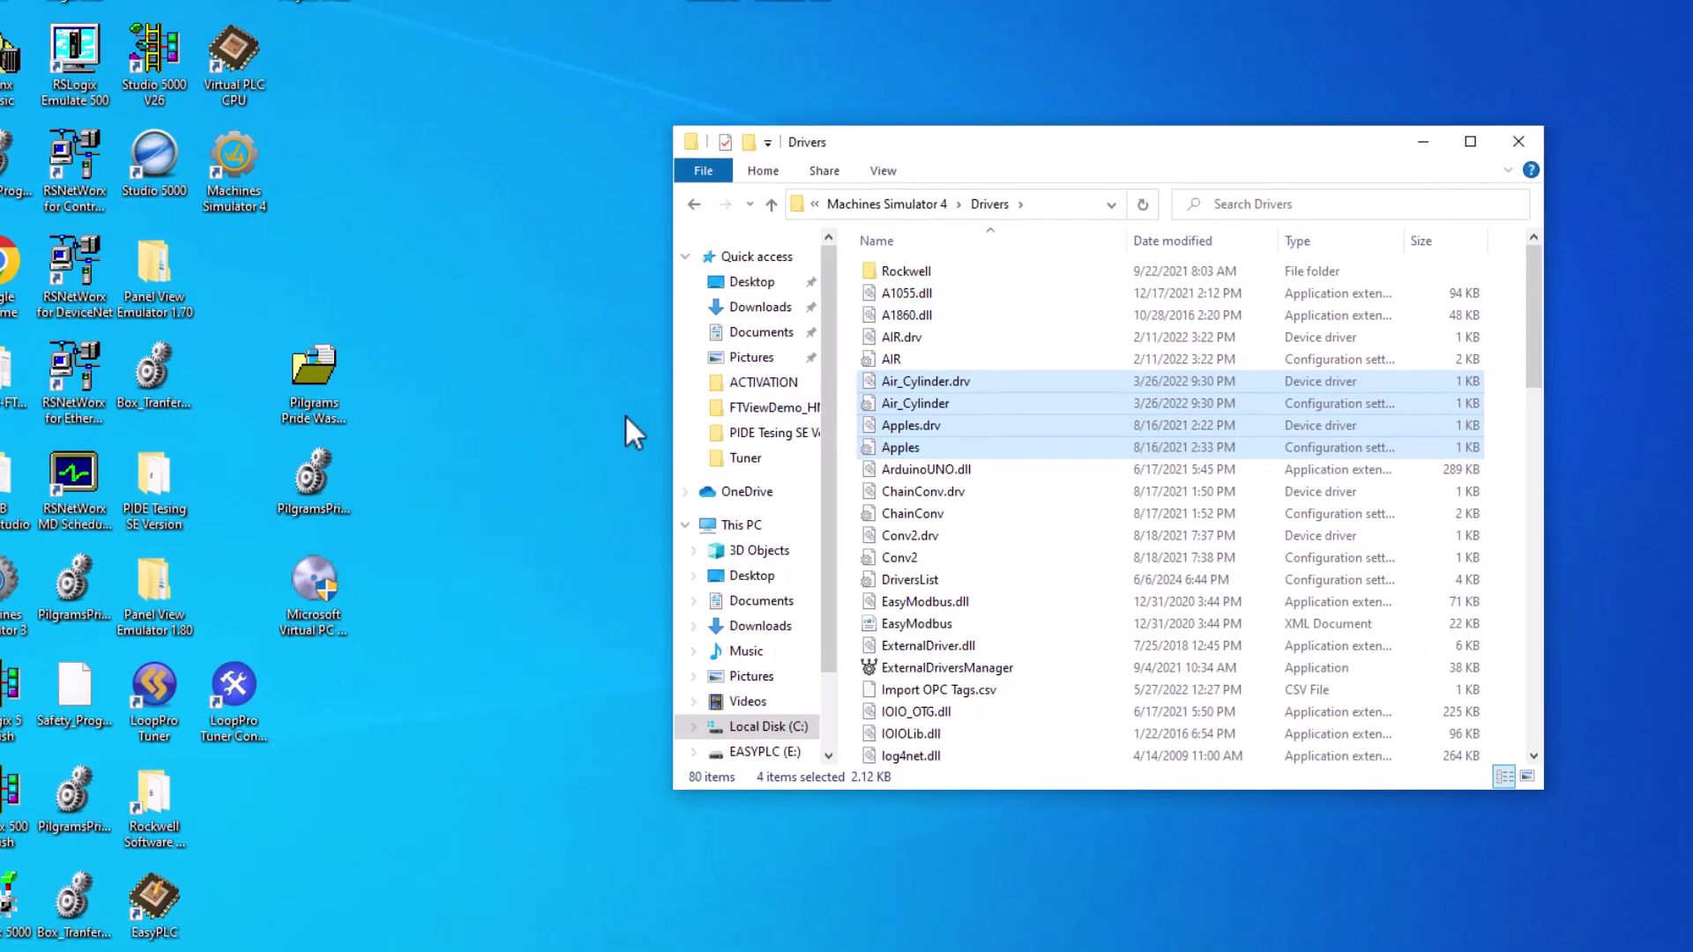
Step: Show the desktop and open a second File Explorer window from the taskbar
key(super+d)
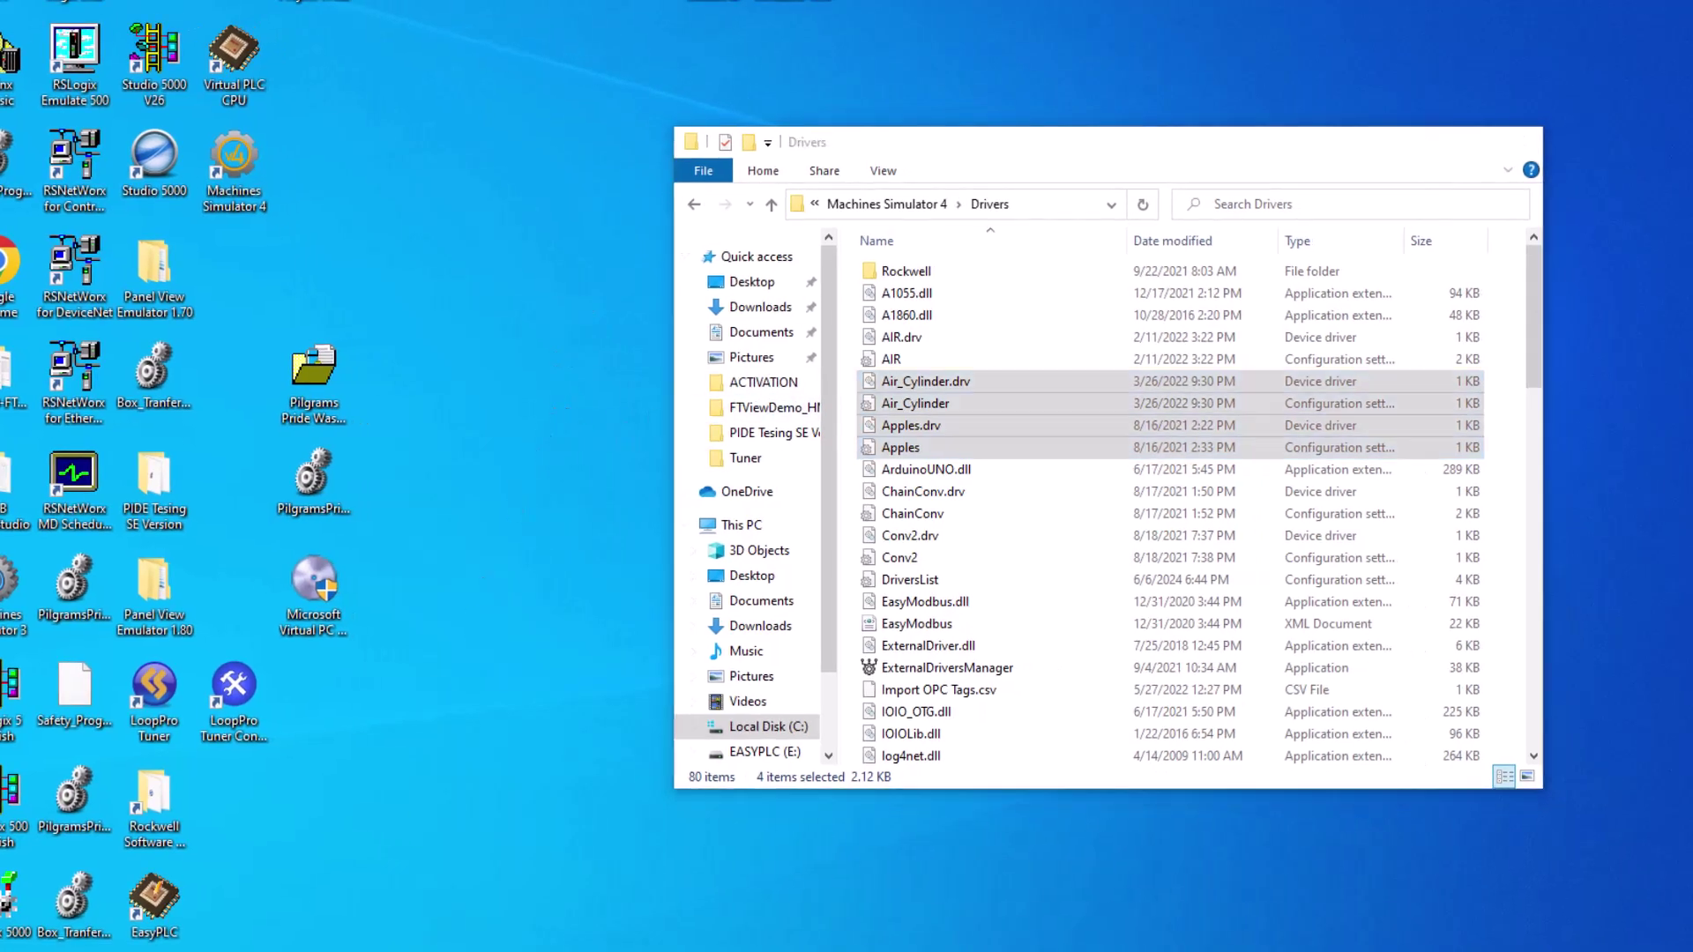
right_click(380, 950)
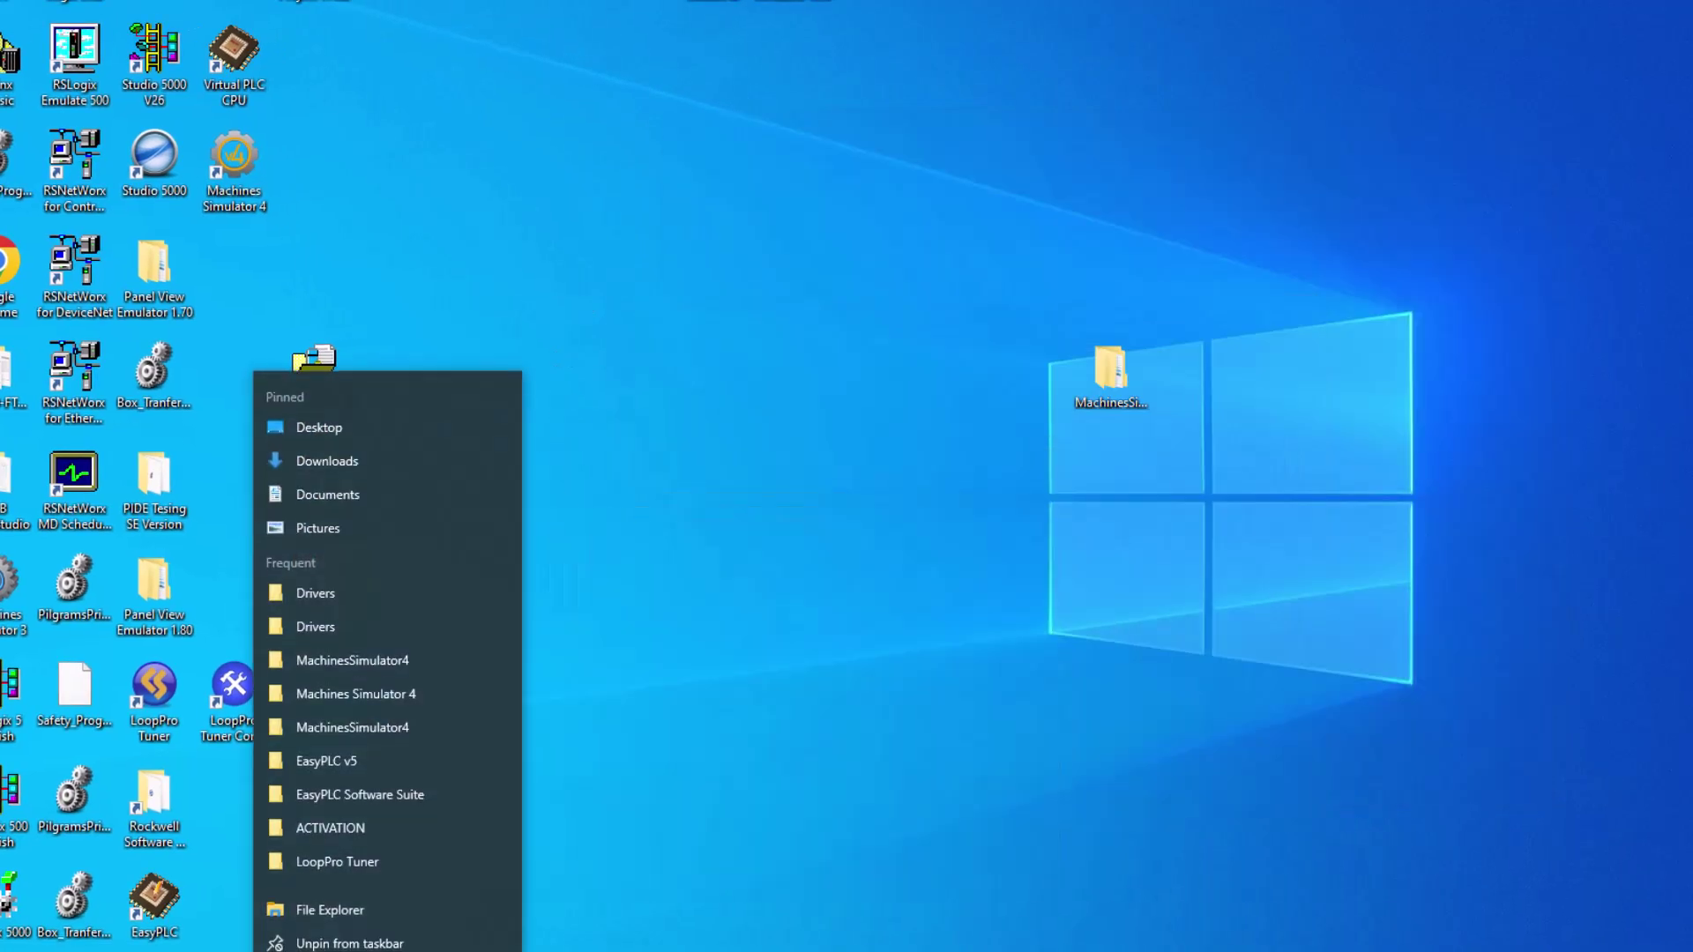
click(370, 908)
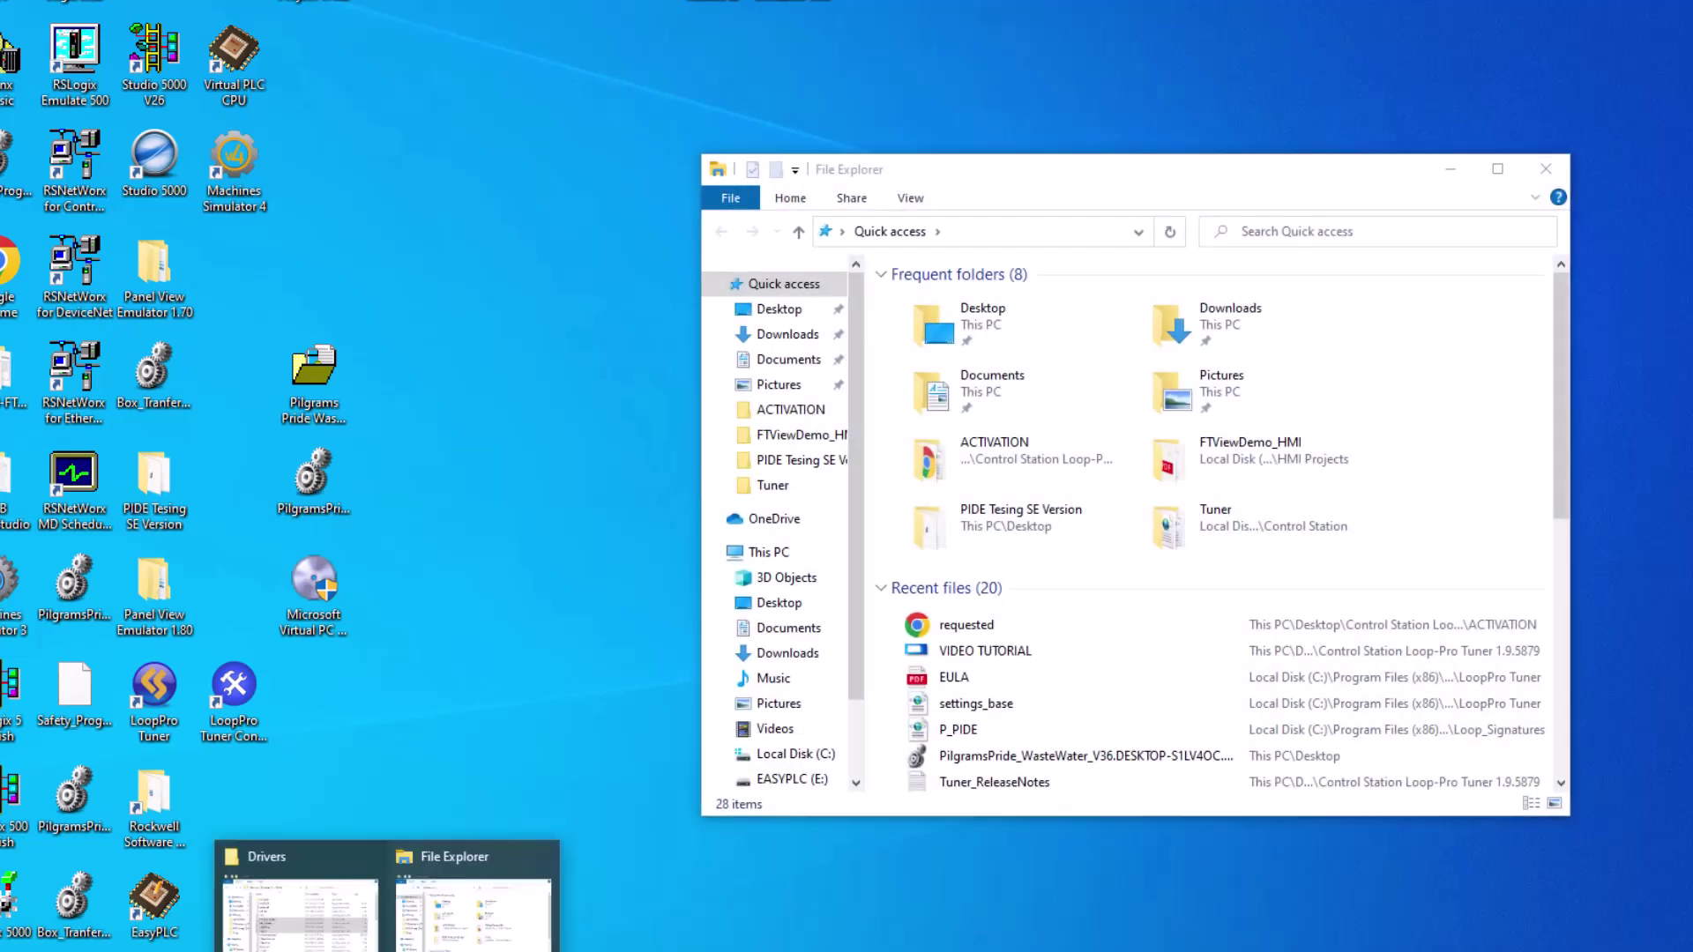
click(445, 917)
Step: Browse to C:\Nirtec\Machines Simulator 3\Drivers and select the ChainConv and Conv2 driver files
click(782, 552)
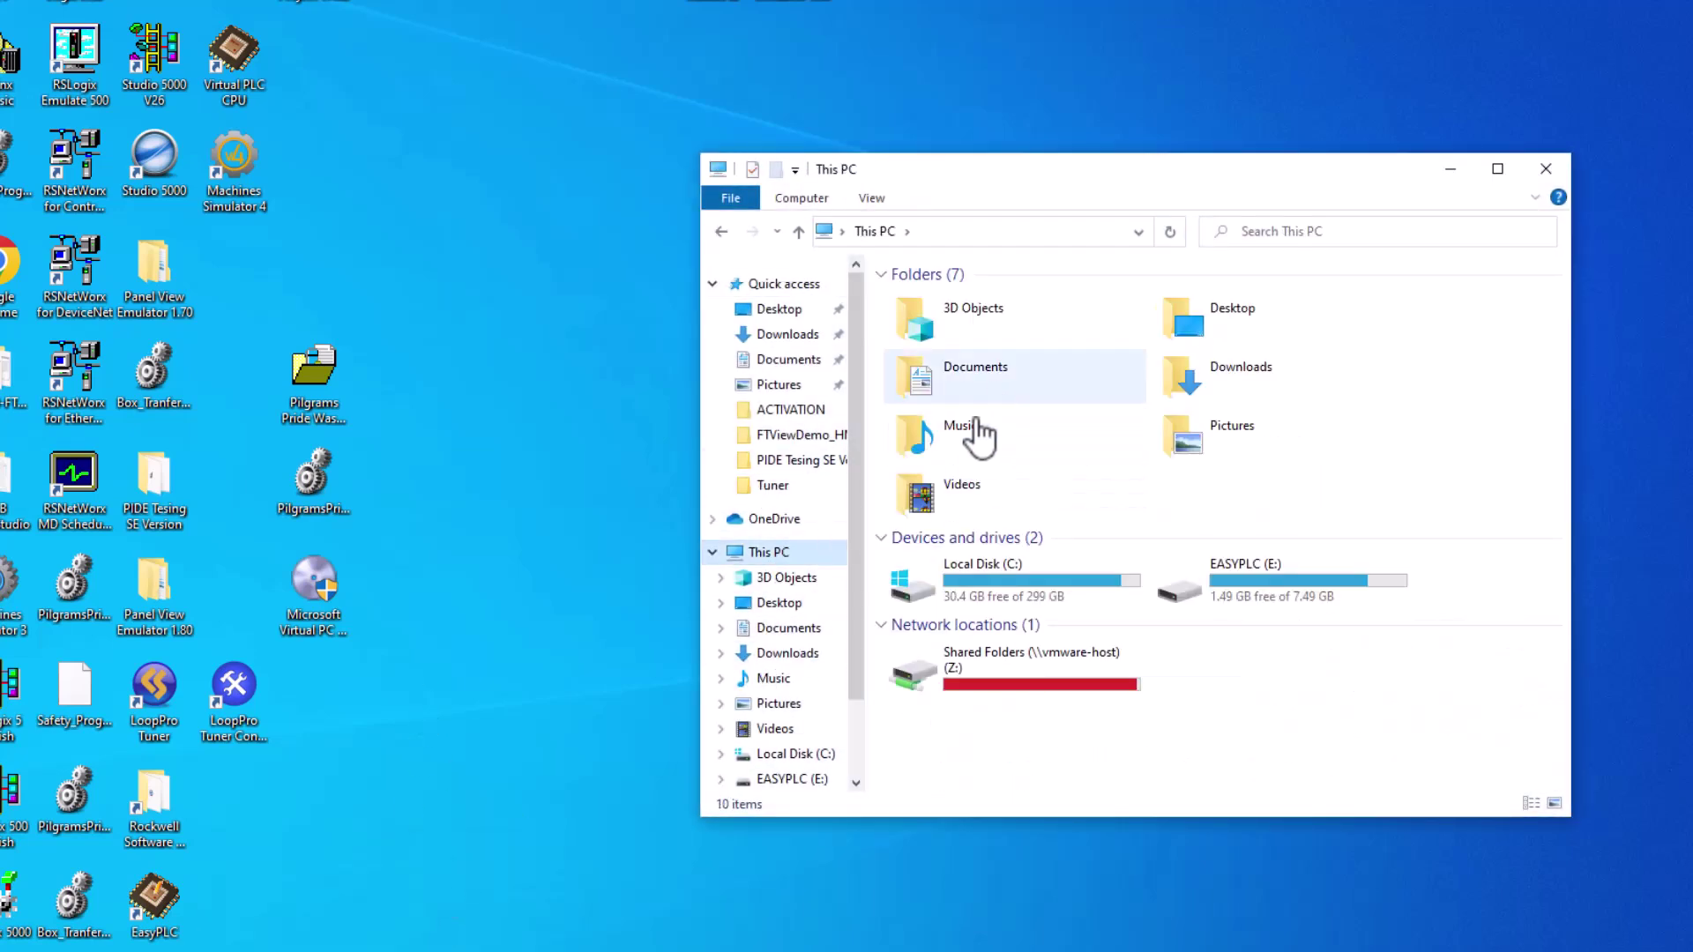
double_click(983, 587)
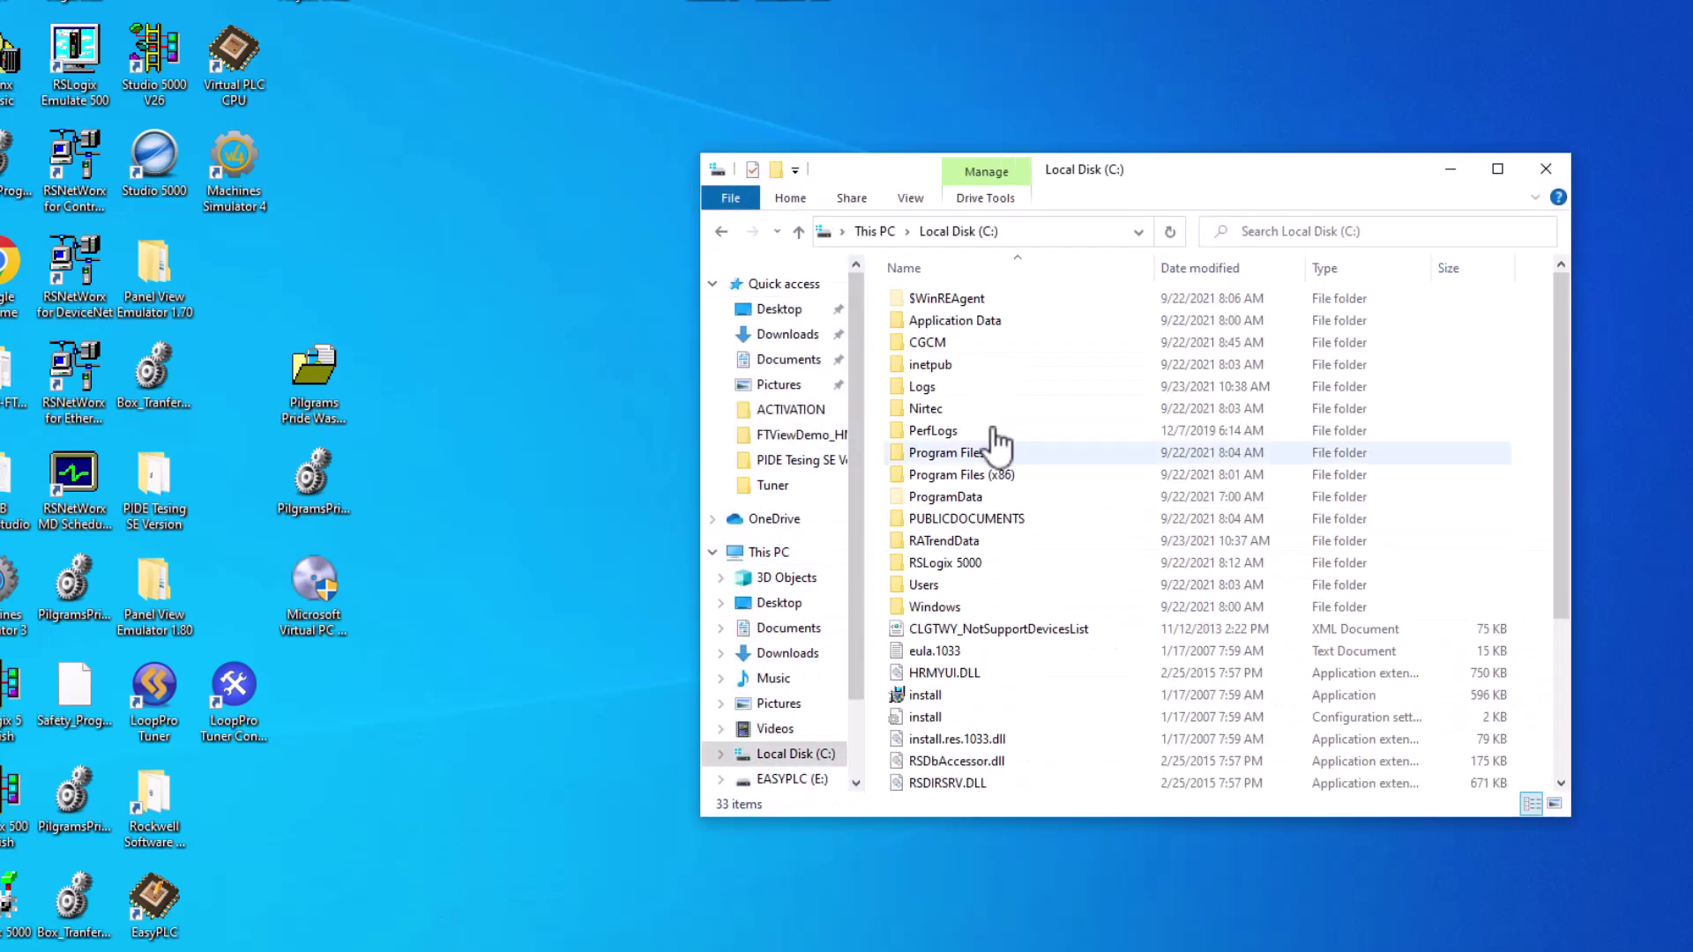
double_click(949, 414)
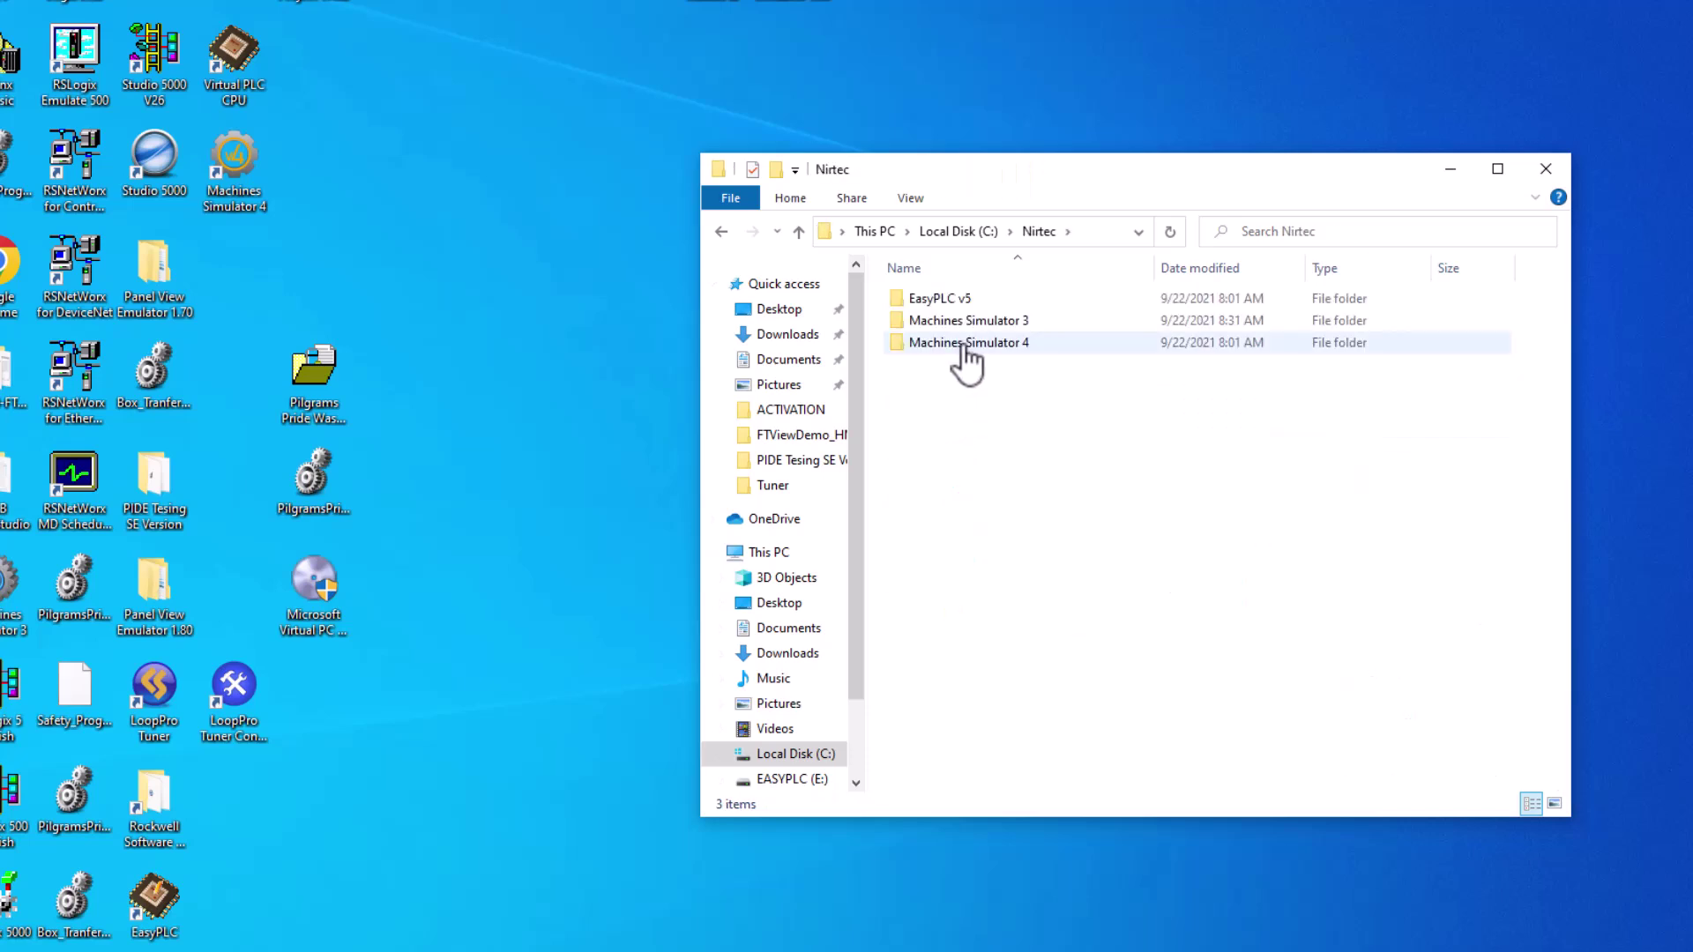
double_click(970, 322)
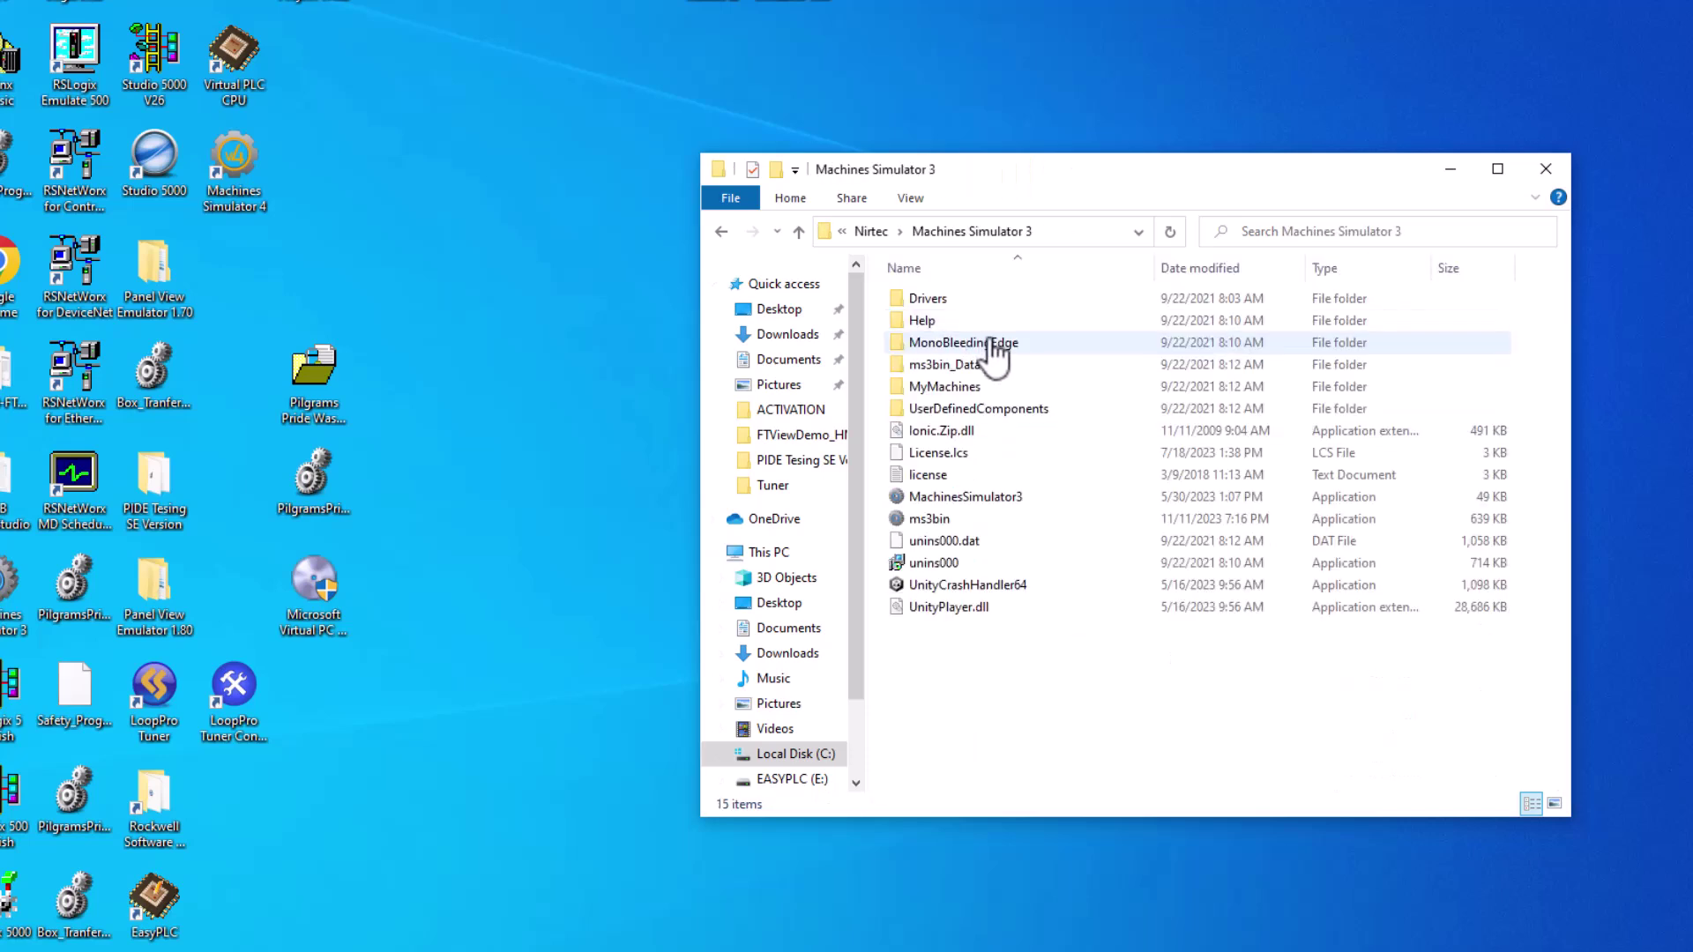
double_click(930, 300)
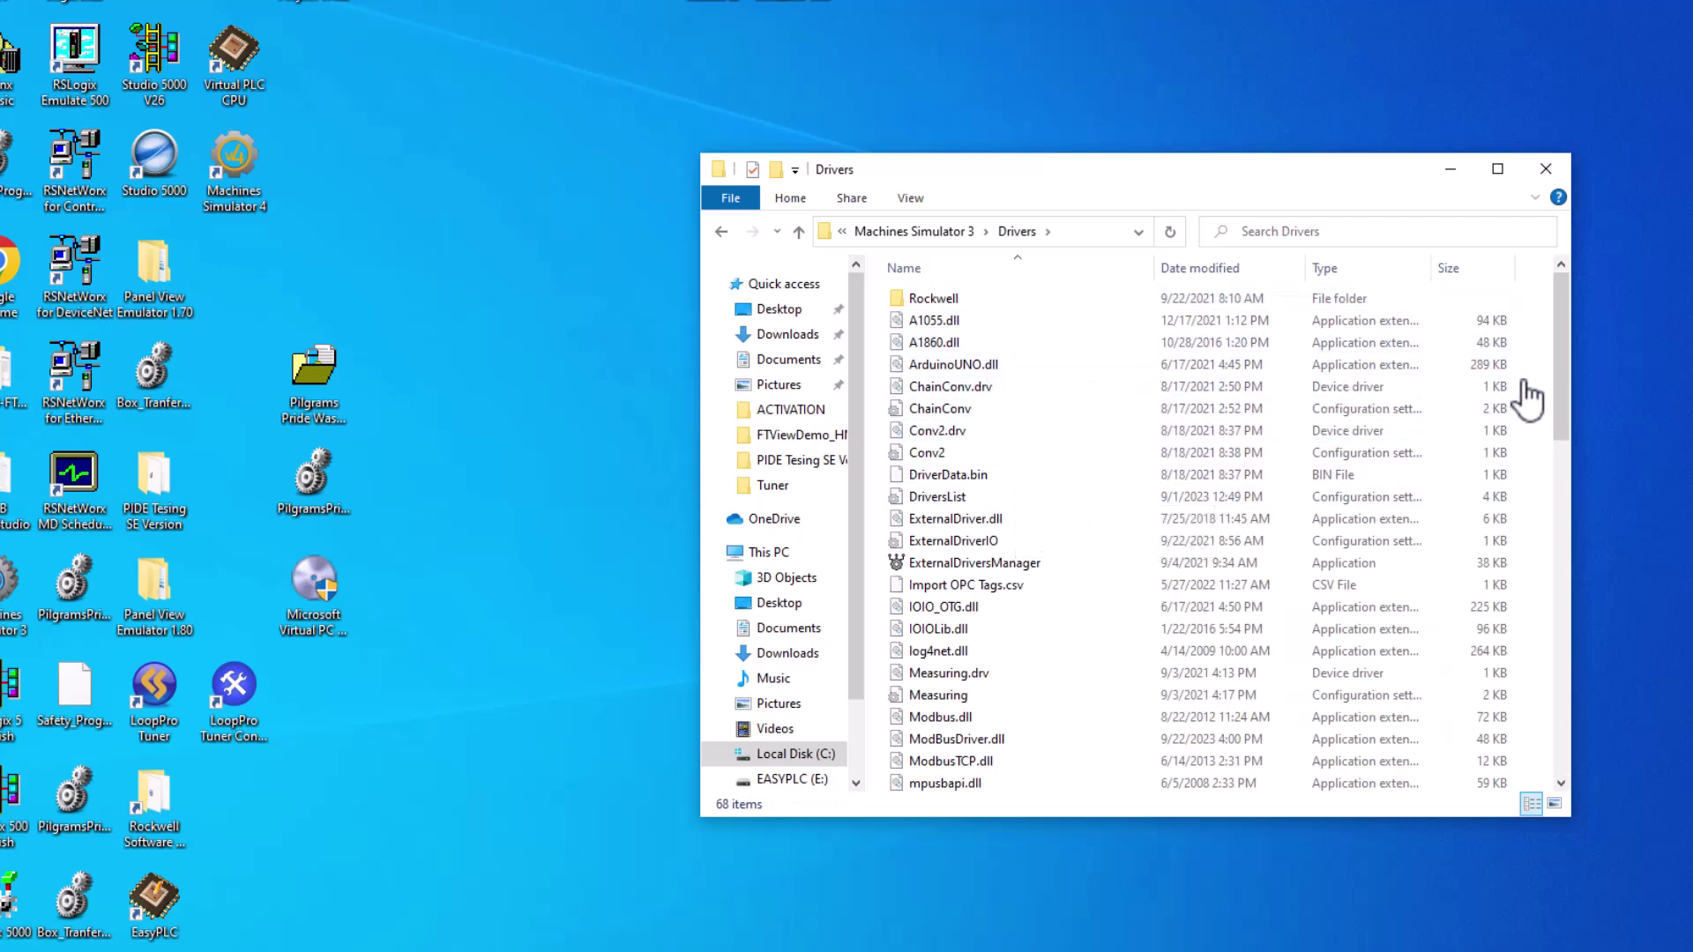
drag(1512, 373, 1393, 464)
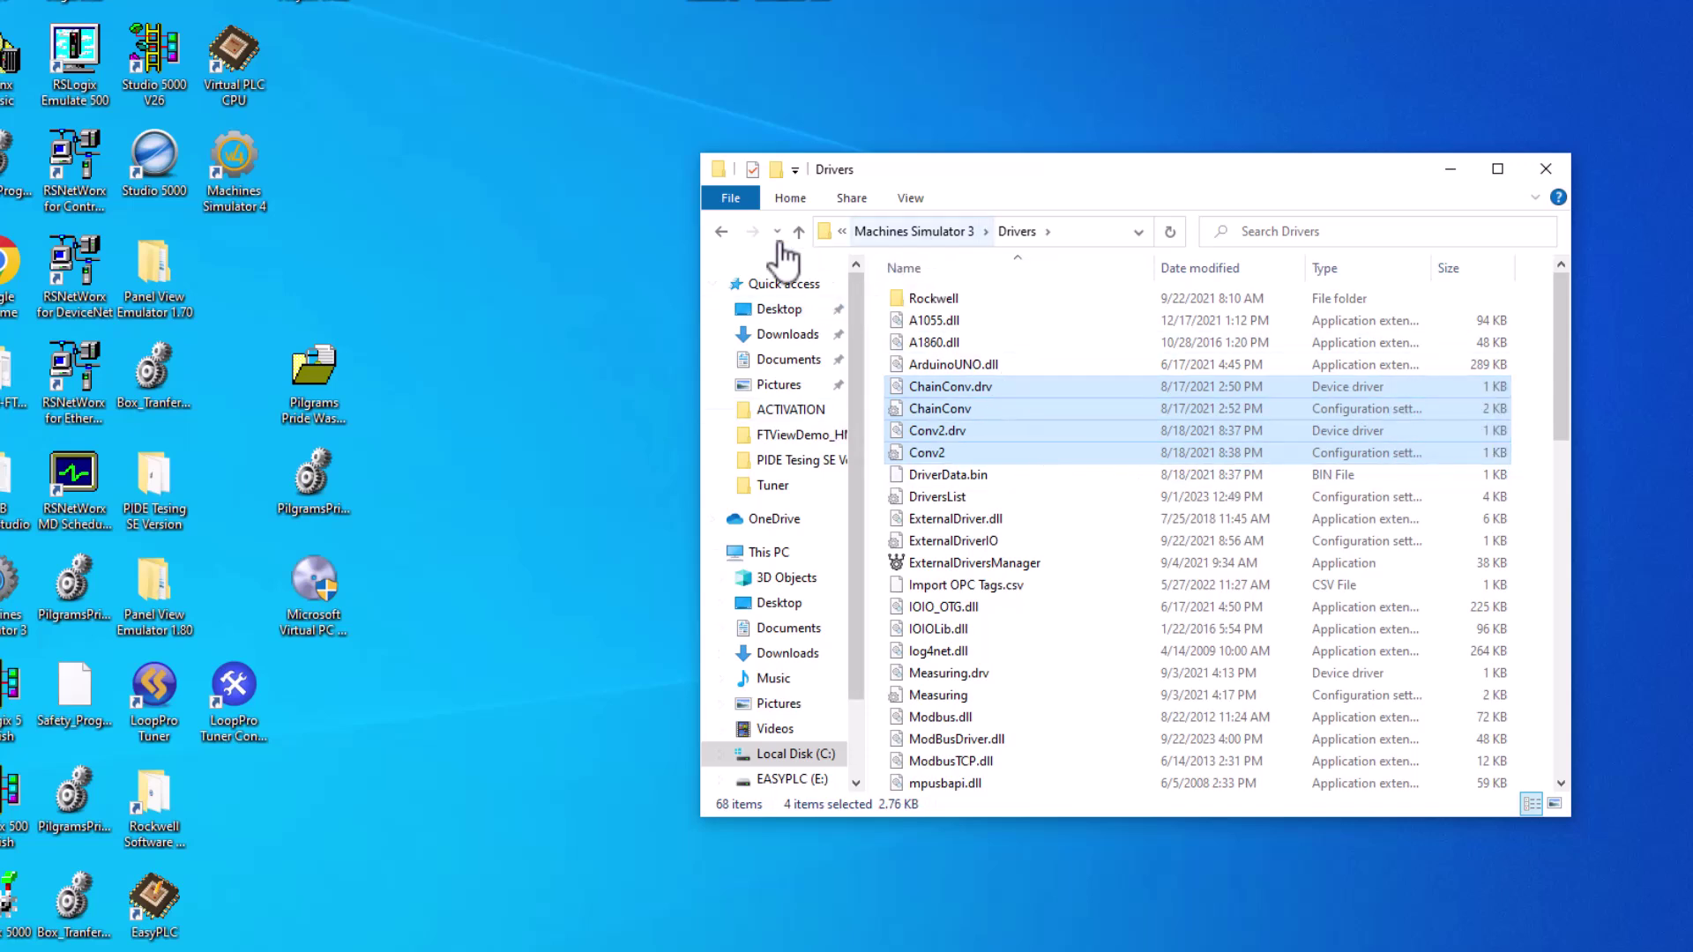
Step: Go back up to C:\Nirtec and open the Machines Simulator 4 folder
click(721, 231)
click(721, 231)
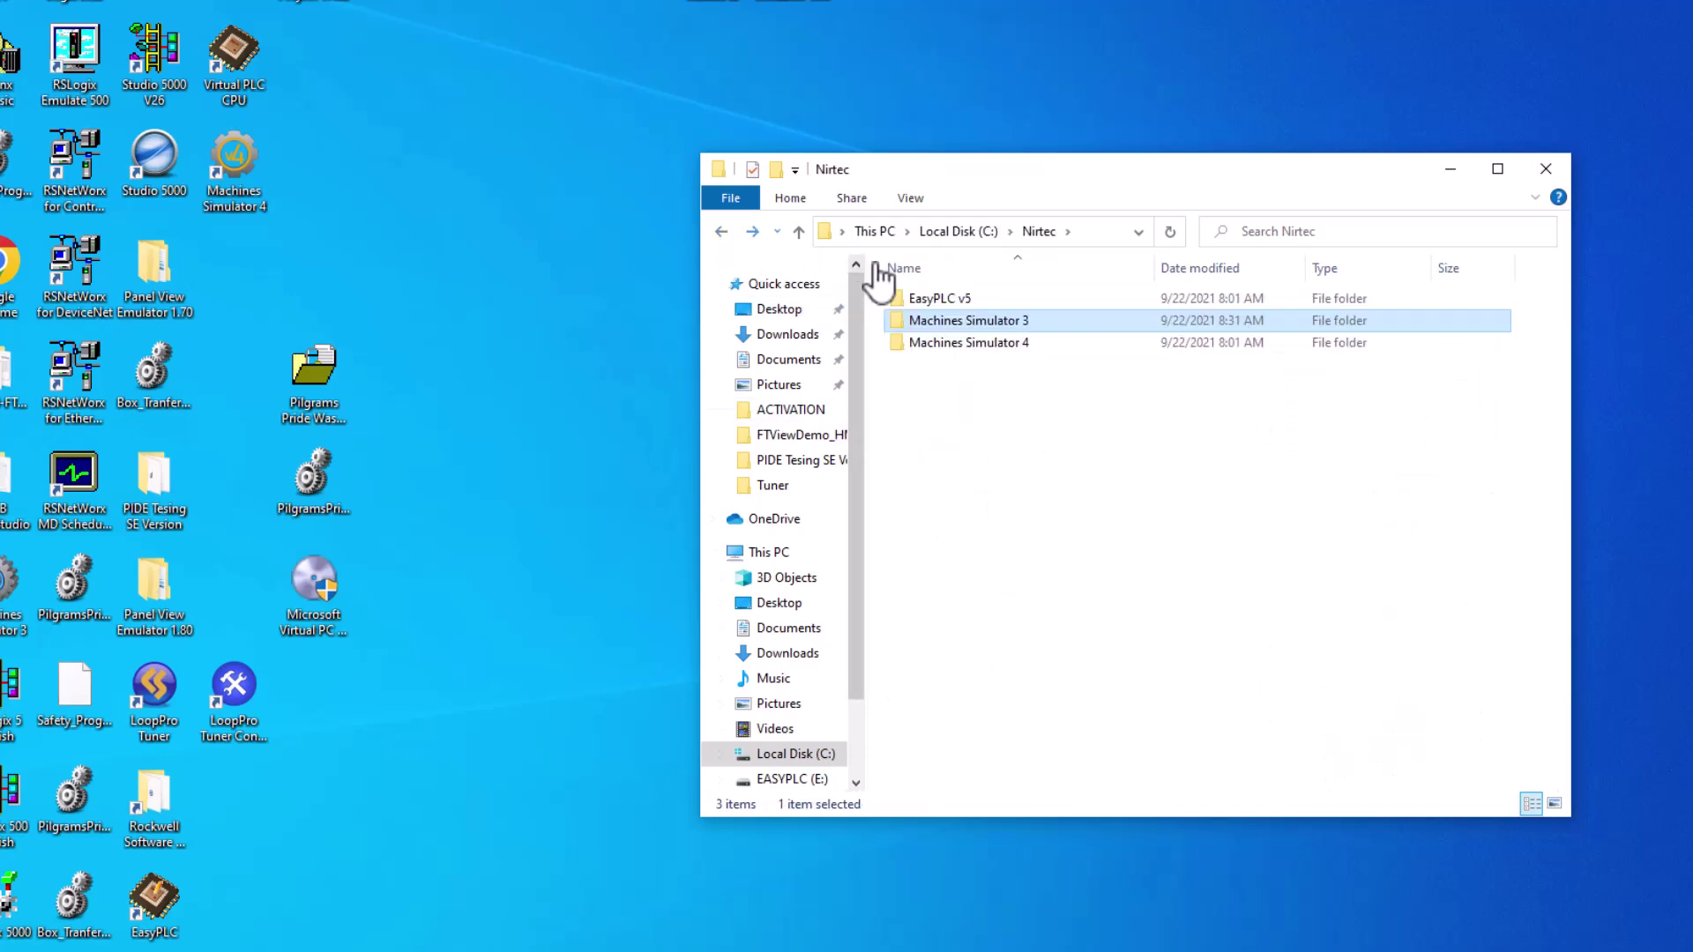
double_click(963, 345)
Step: Open the Machines Simulator 4 Drivers folder, then close that Explorer window
double_click(942, 300)
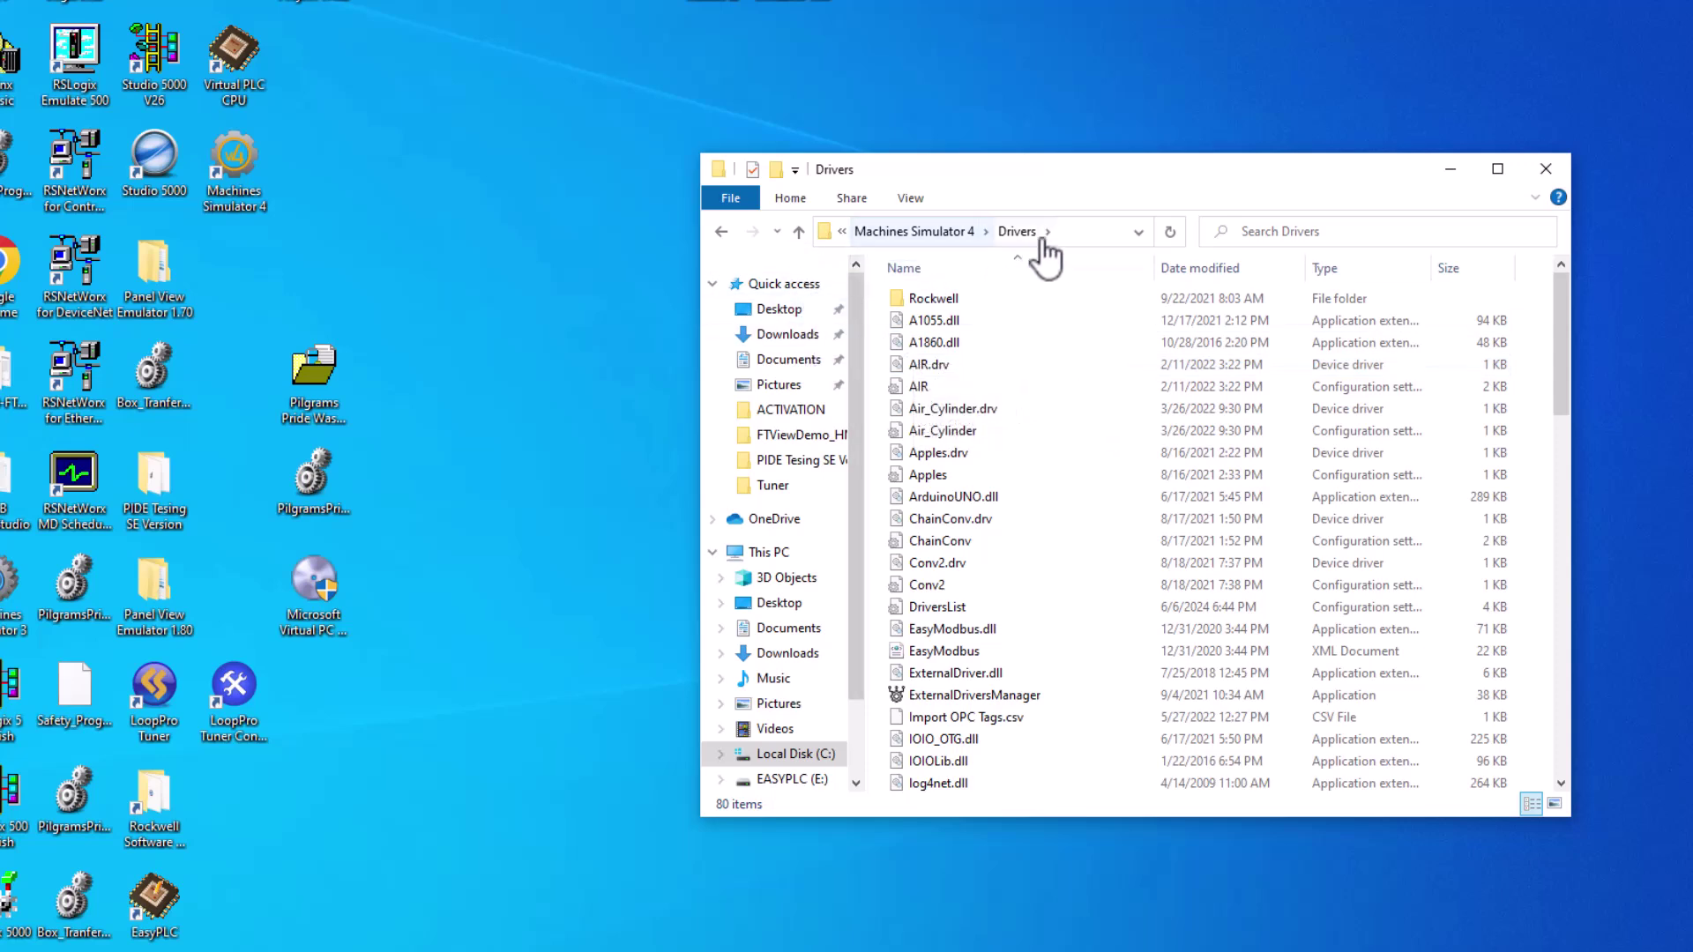
click(1546, 168)
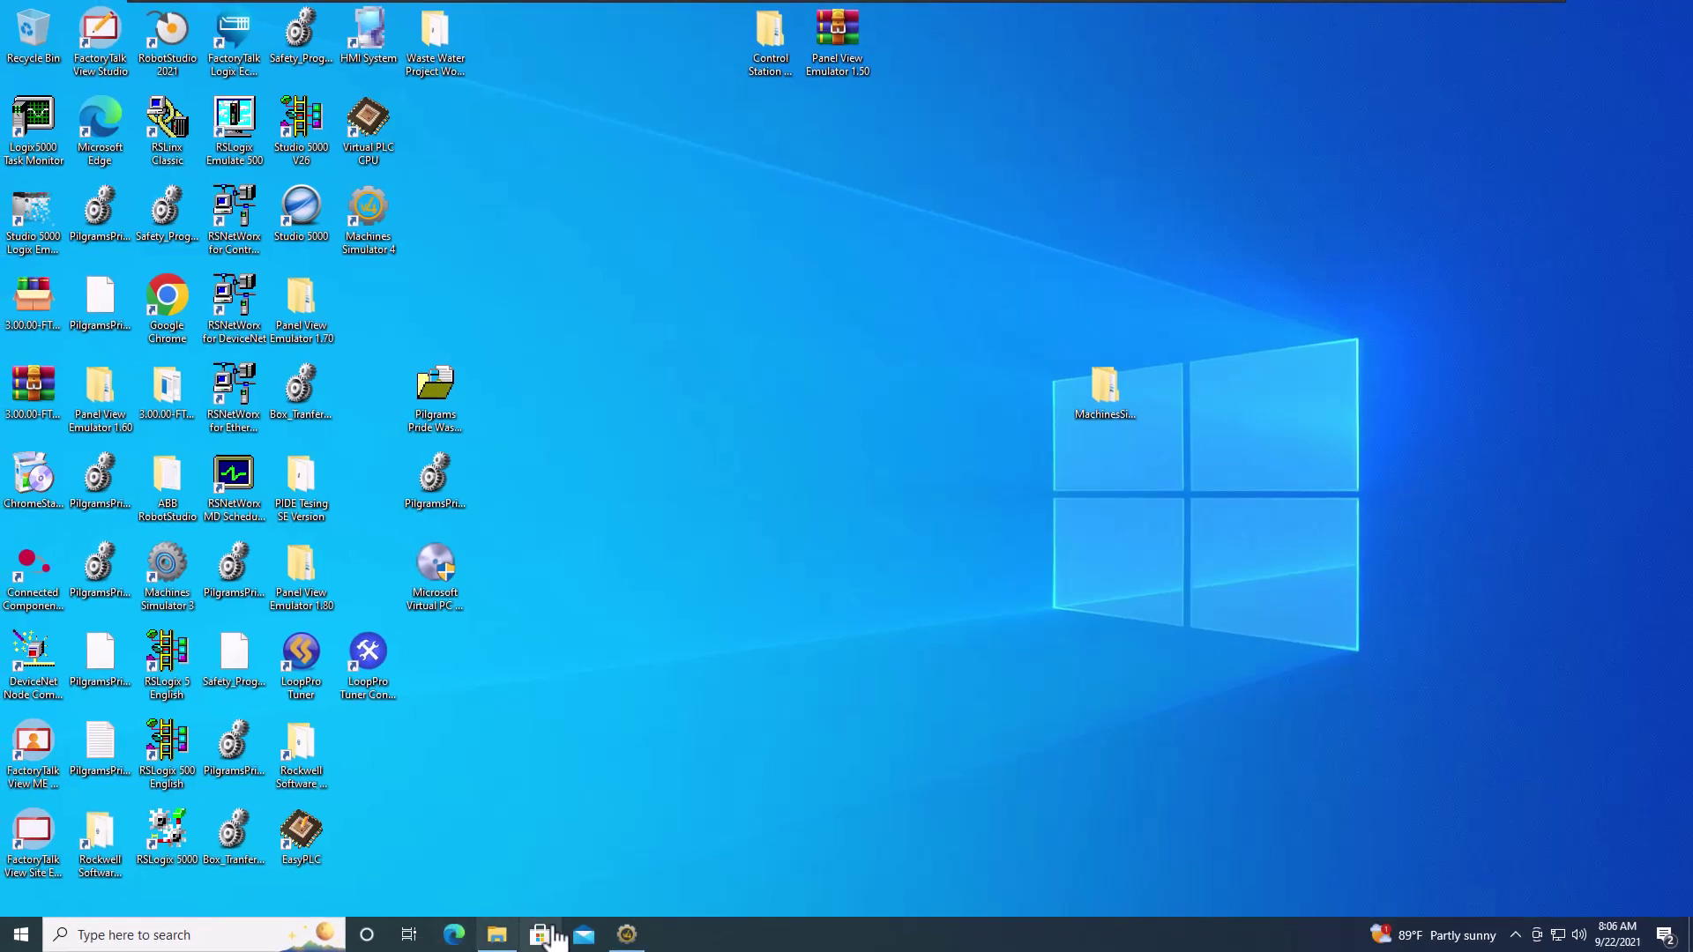
Step: Open the Drivers folder on the EASYPLC (E:) drive, select some files, then return to the drive root
click(495, 933)
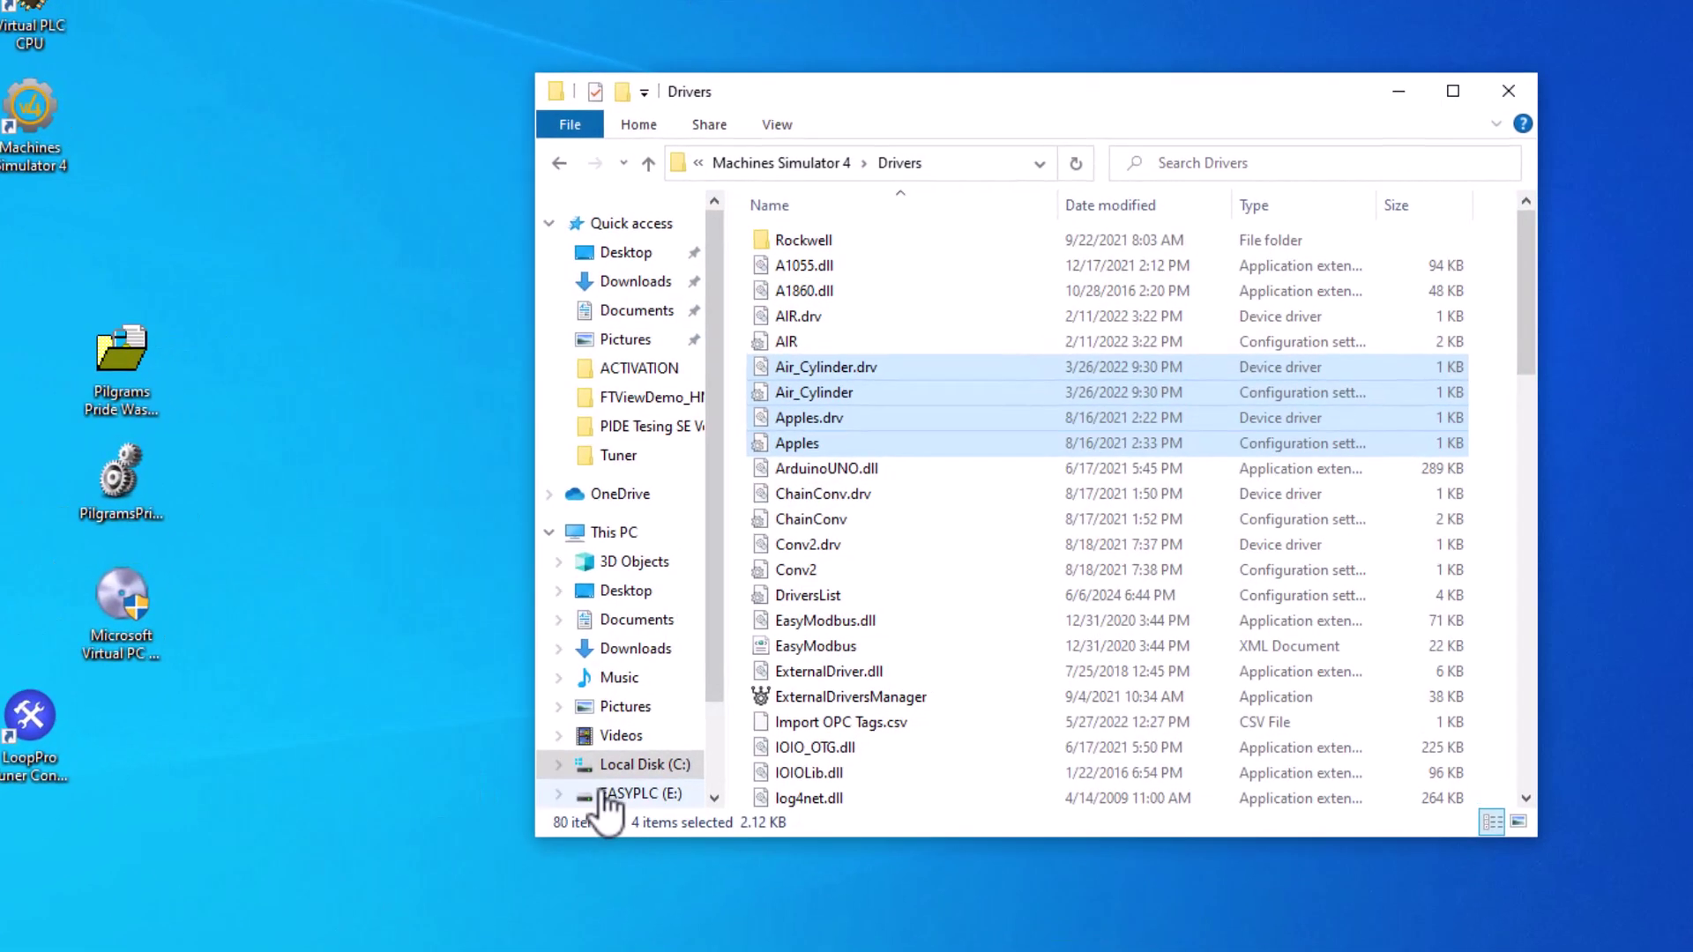
click(607, 797)
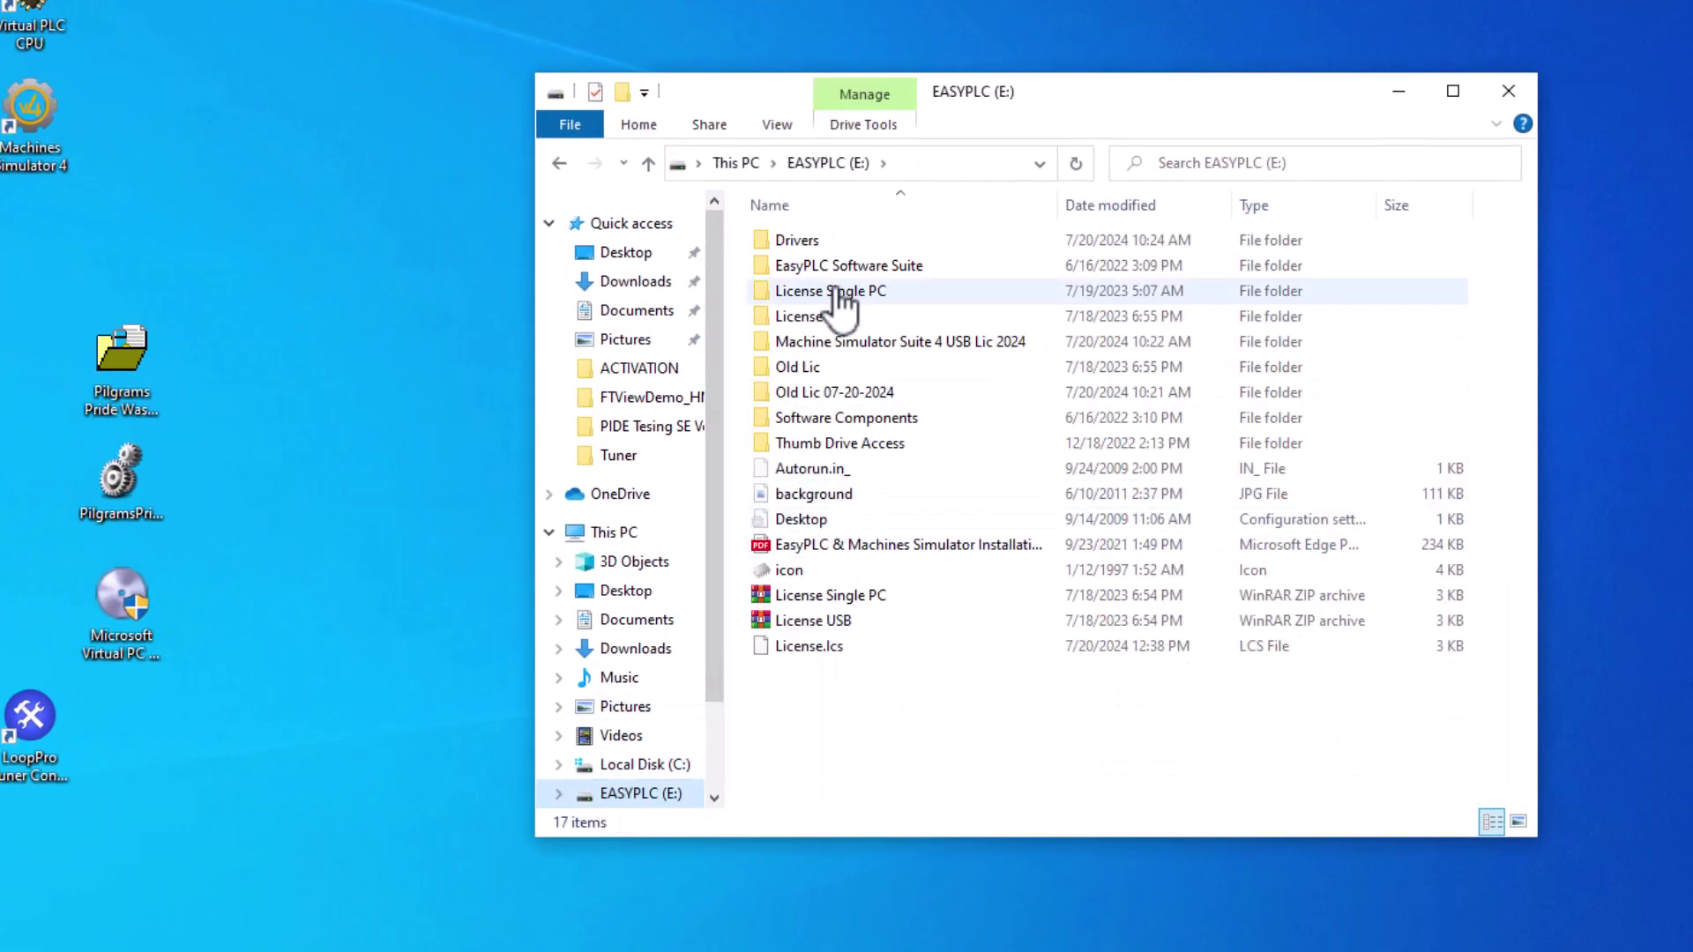
double_click(798, 241)
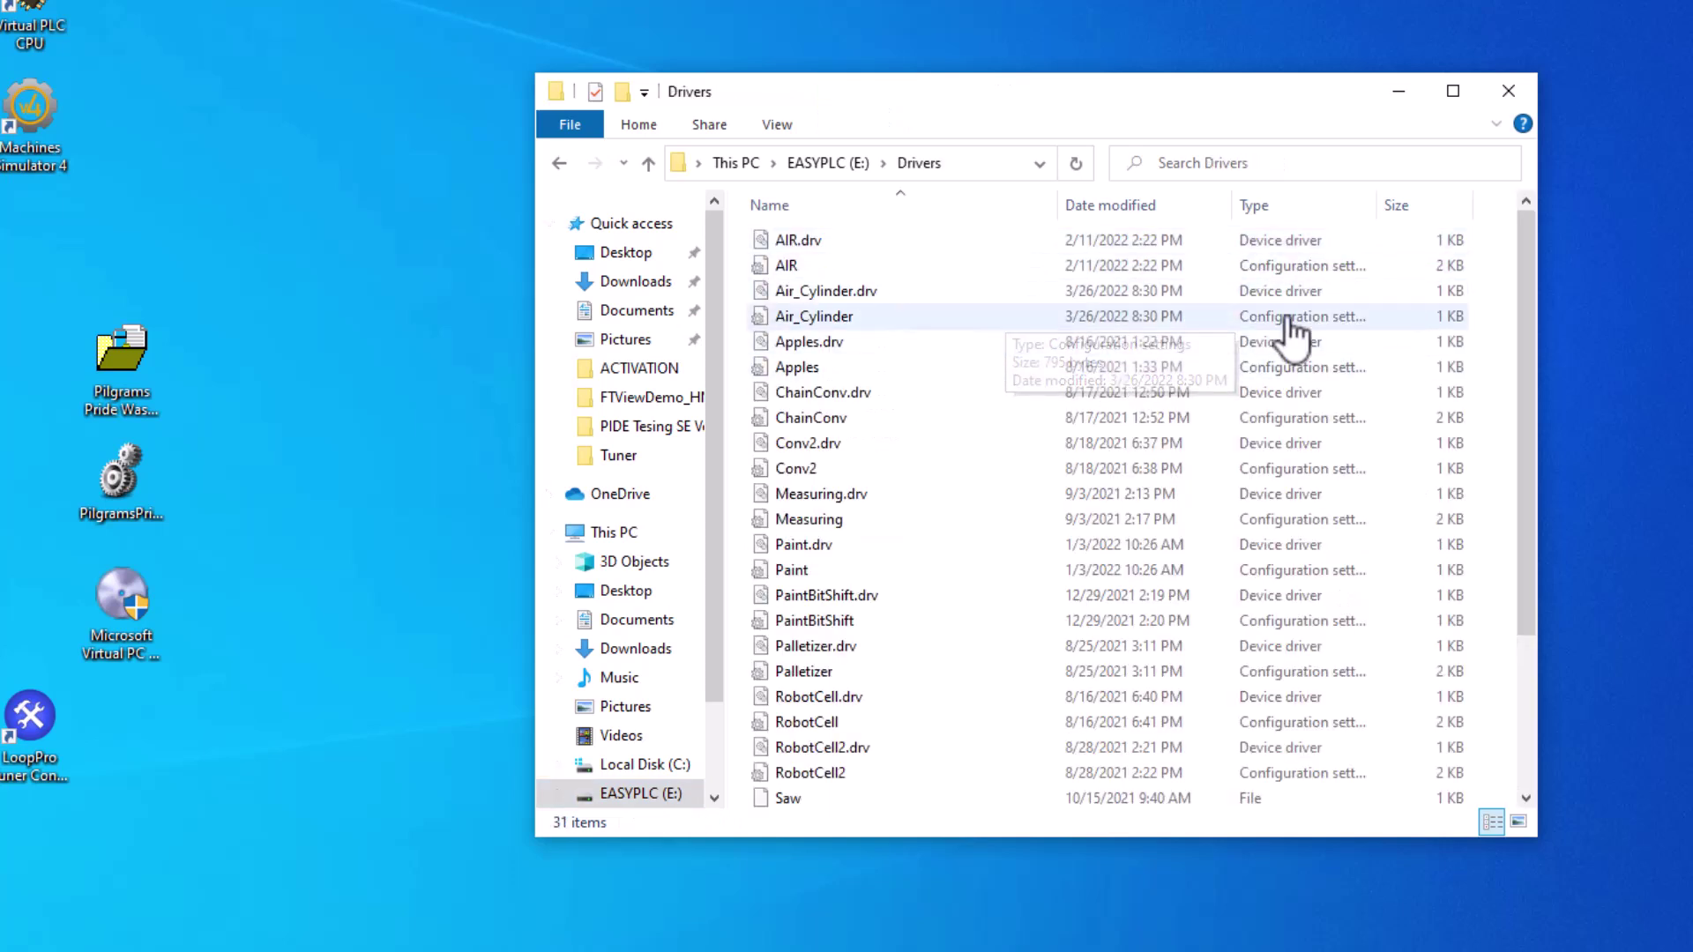
drag(1497, 255, 1182, 825)
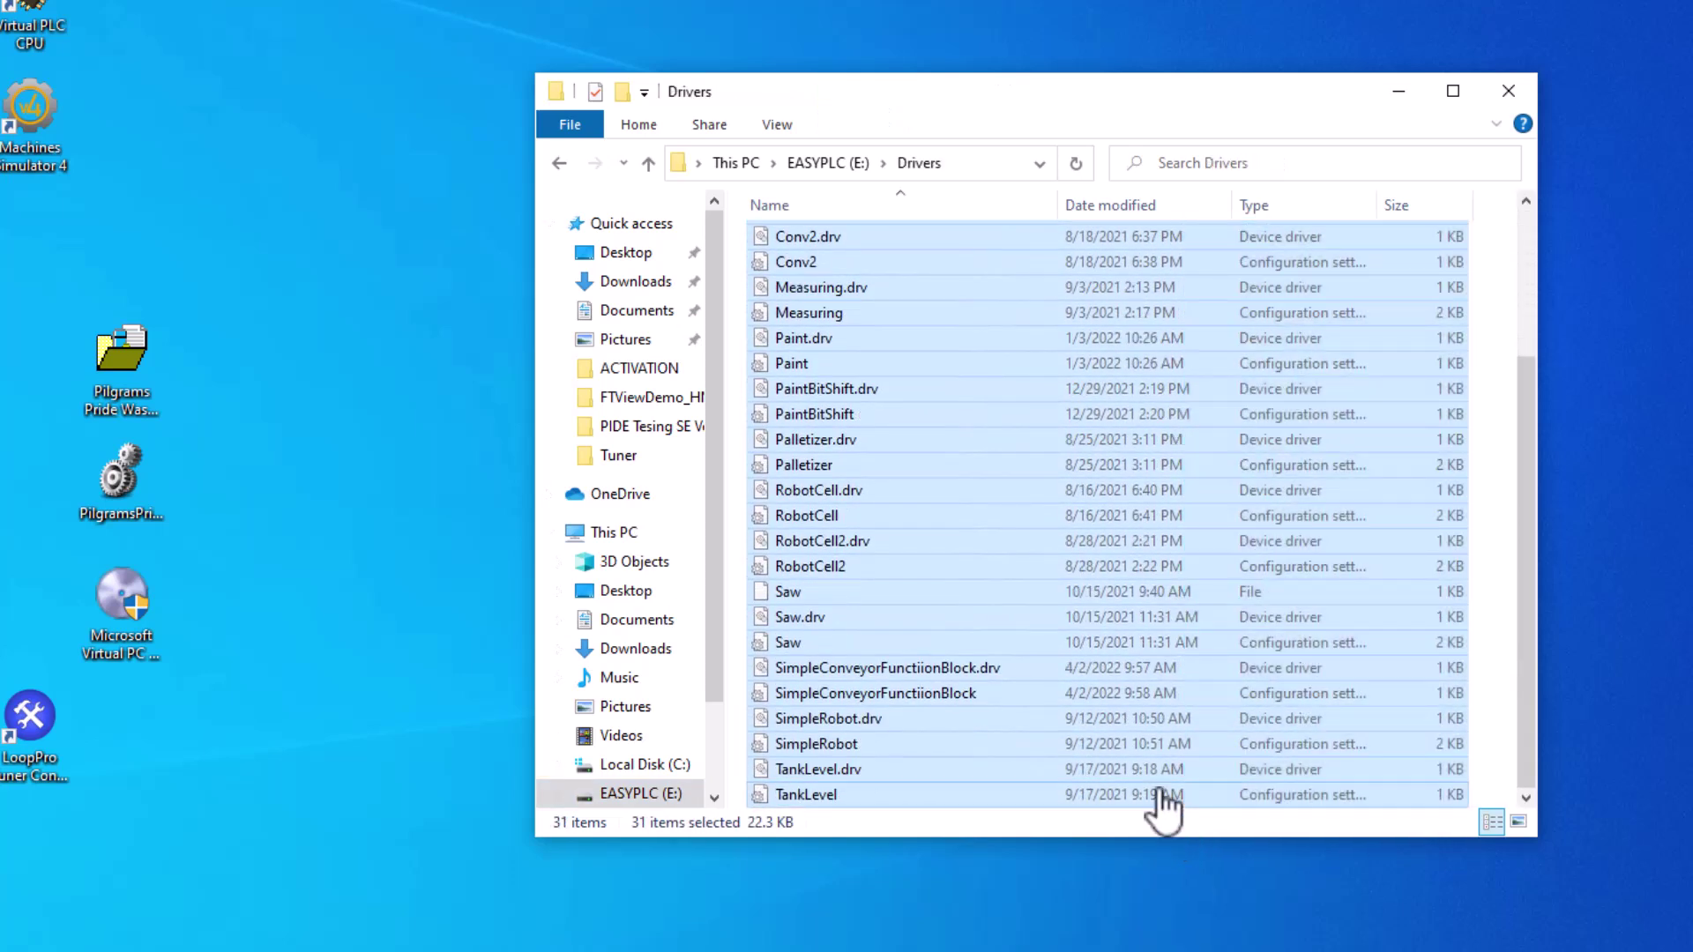
click(813, 167)
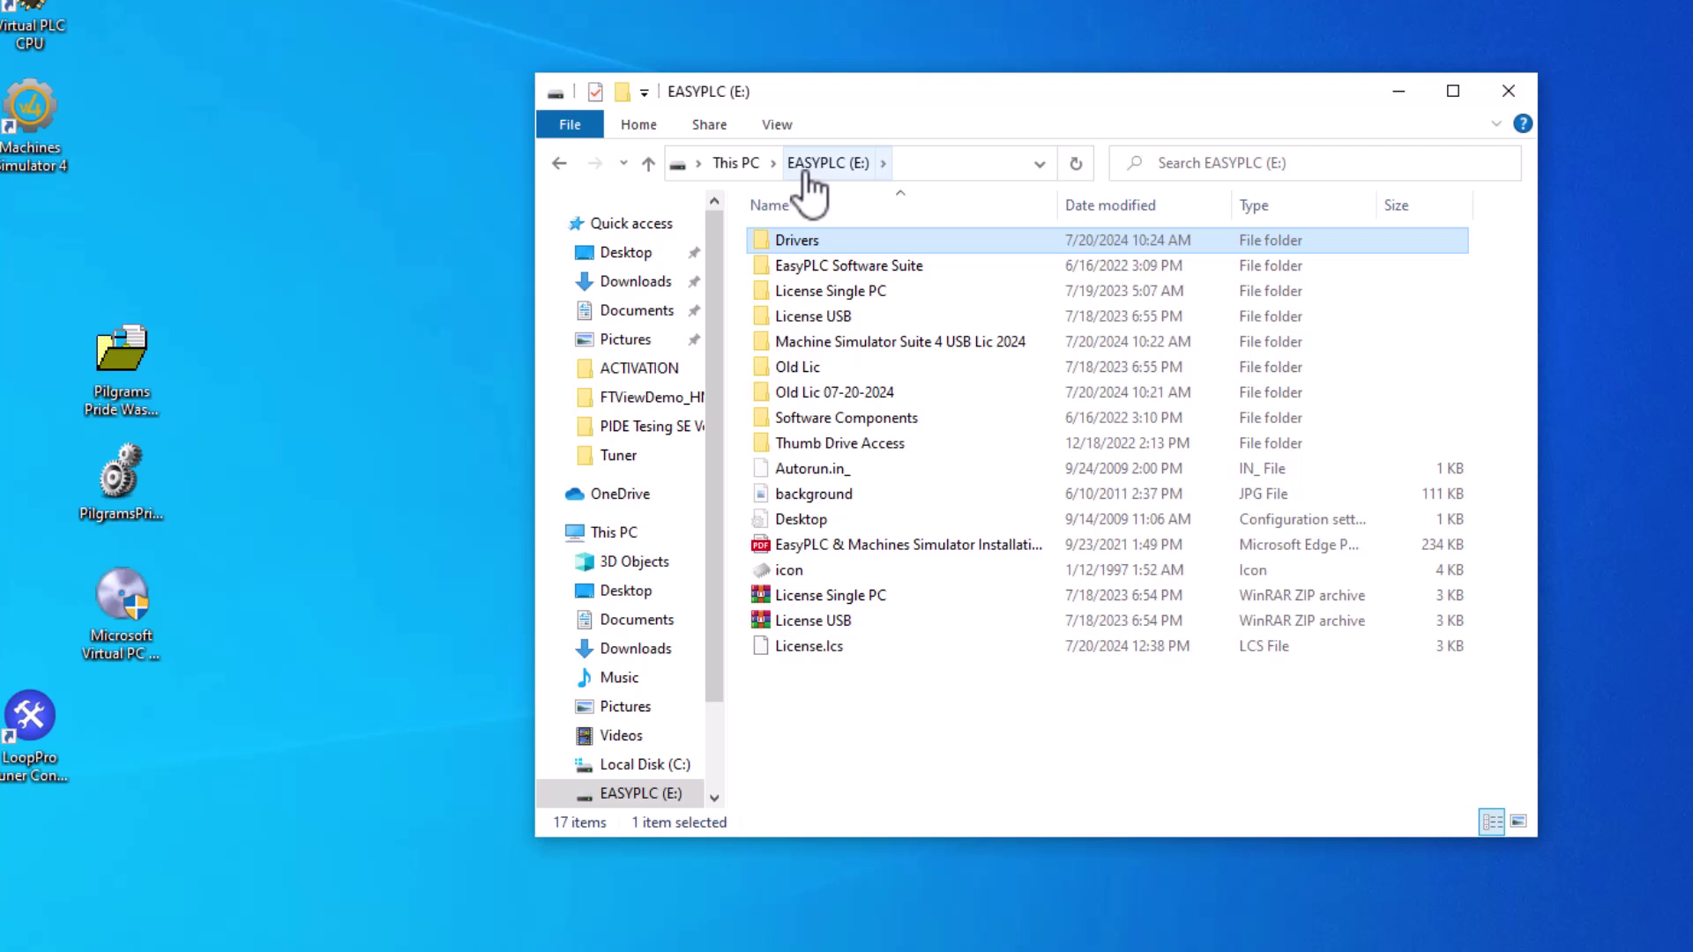
Step: Reopen Drivers, select then deselect the first 13 driver files, scroll the list, and return to EASYPLC (E:)
double_click(818, 244)
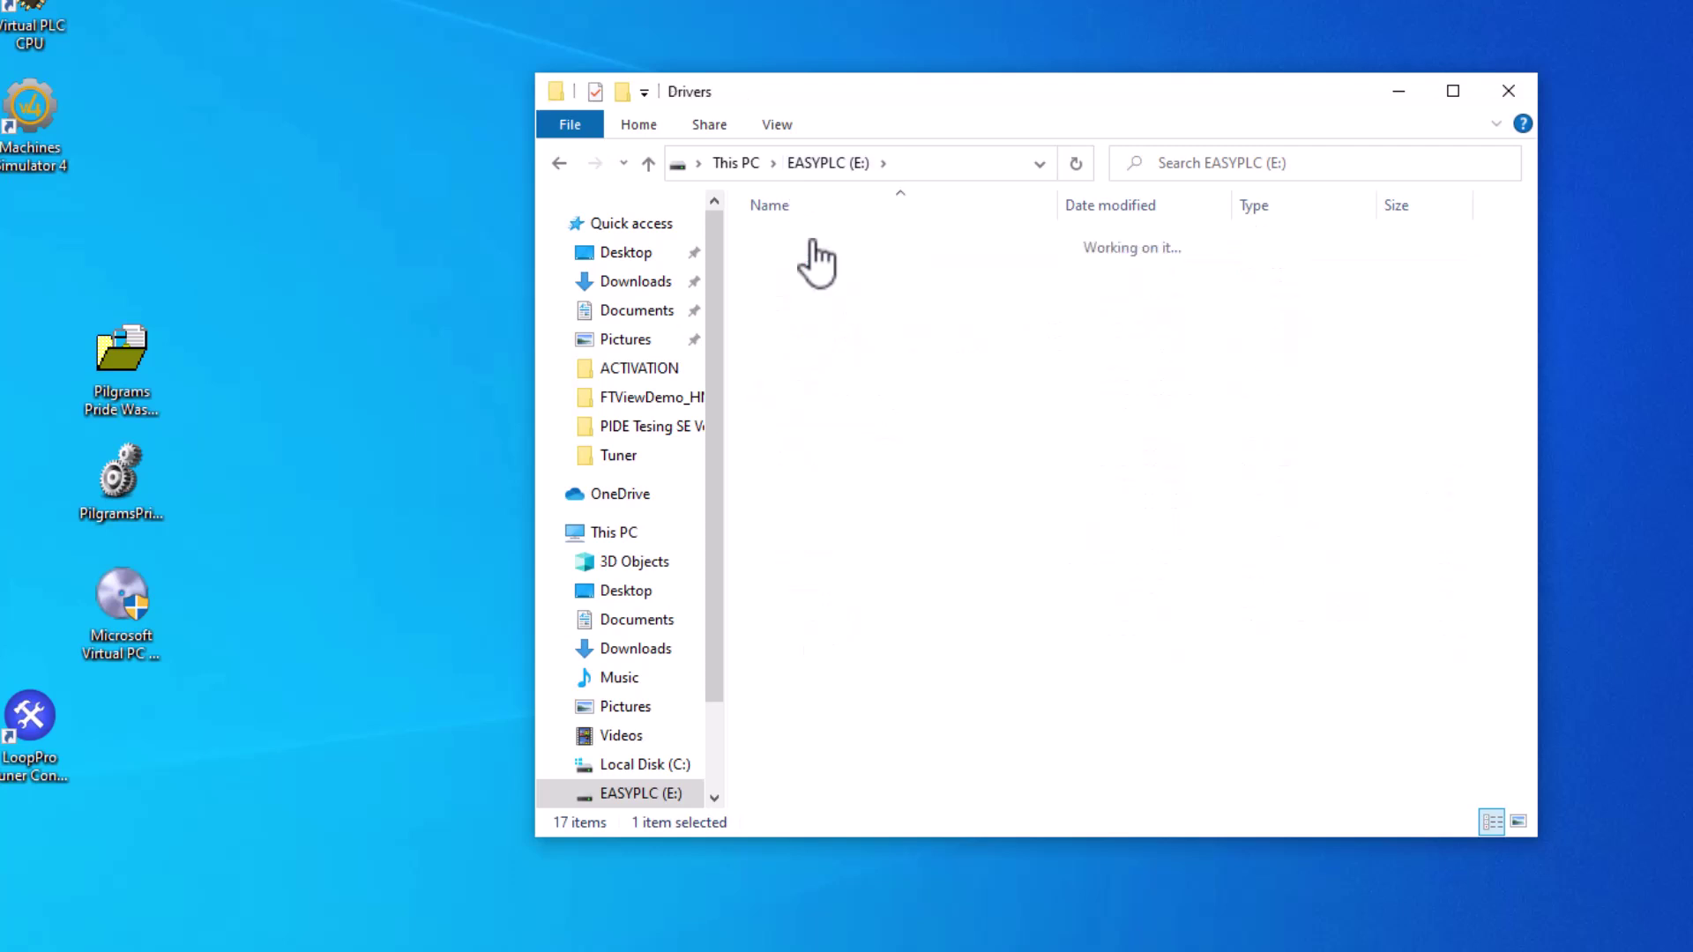
mouse_move(1488, 243)
mouse_down()
mouse_move(1384, 276)
mouse_move(1273, 547)
mouse_move(1288, 525)
mouse_up()
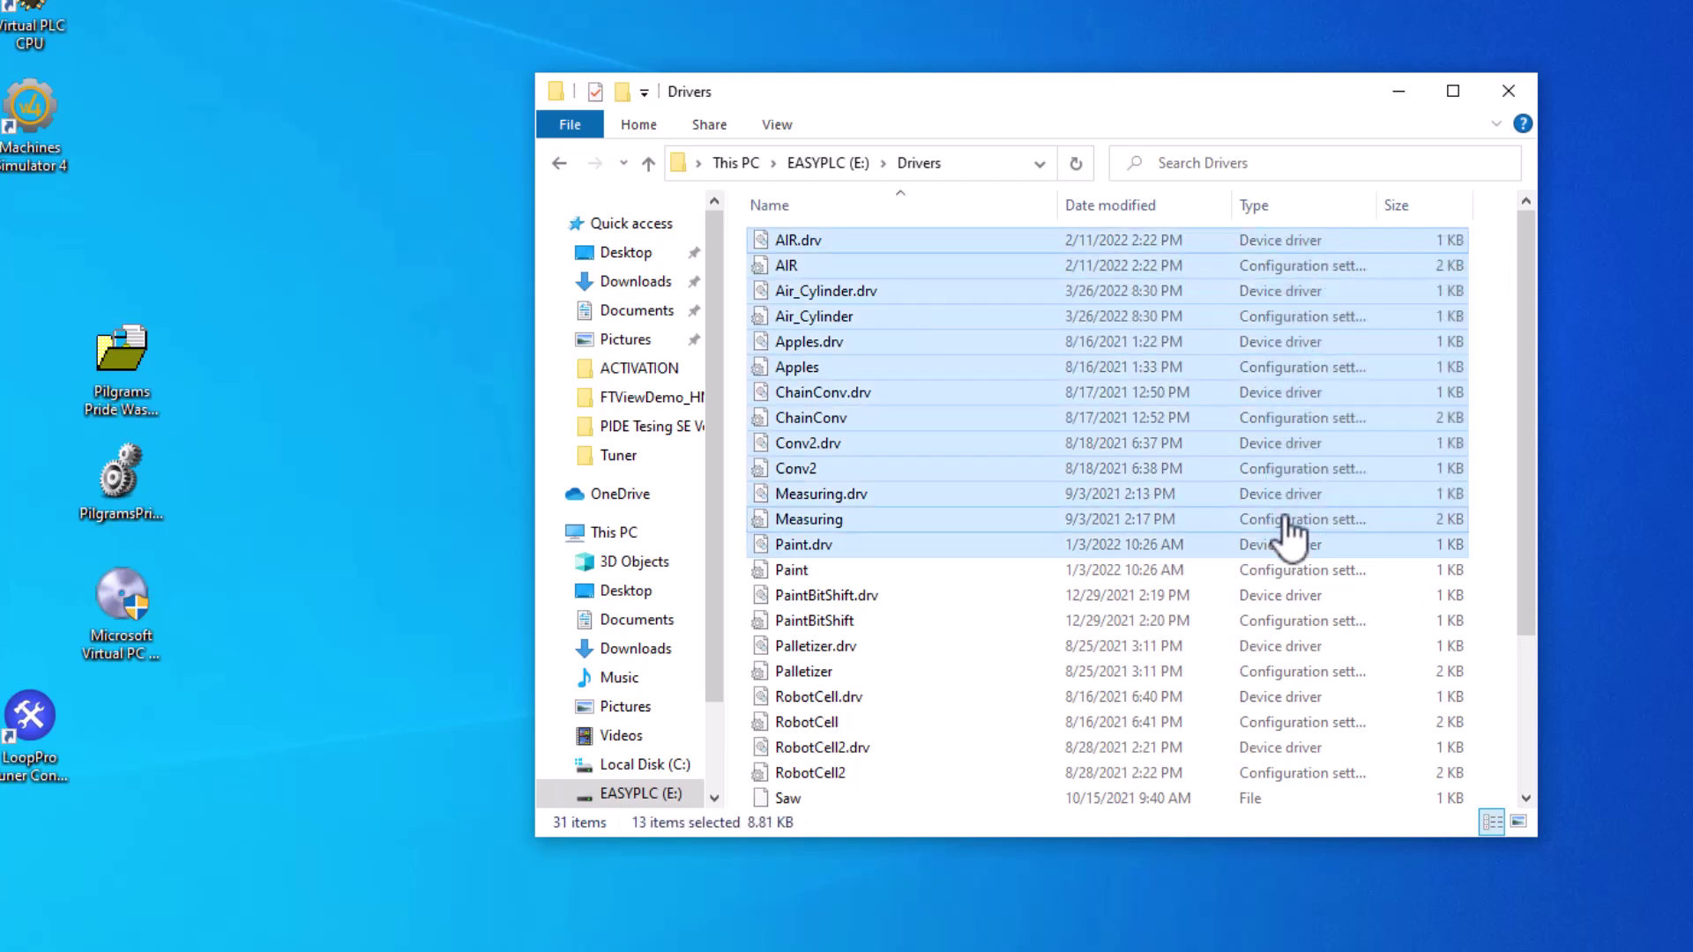
click(1496, 441)
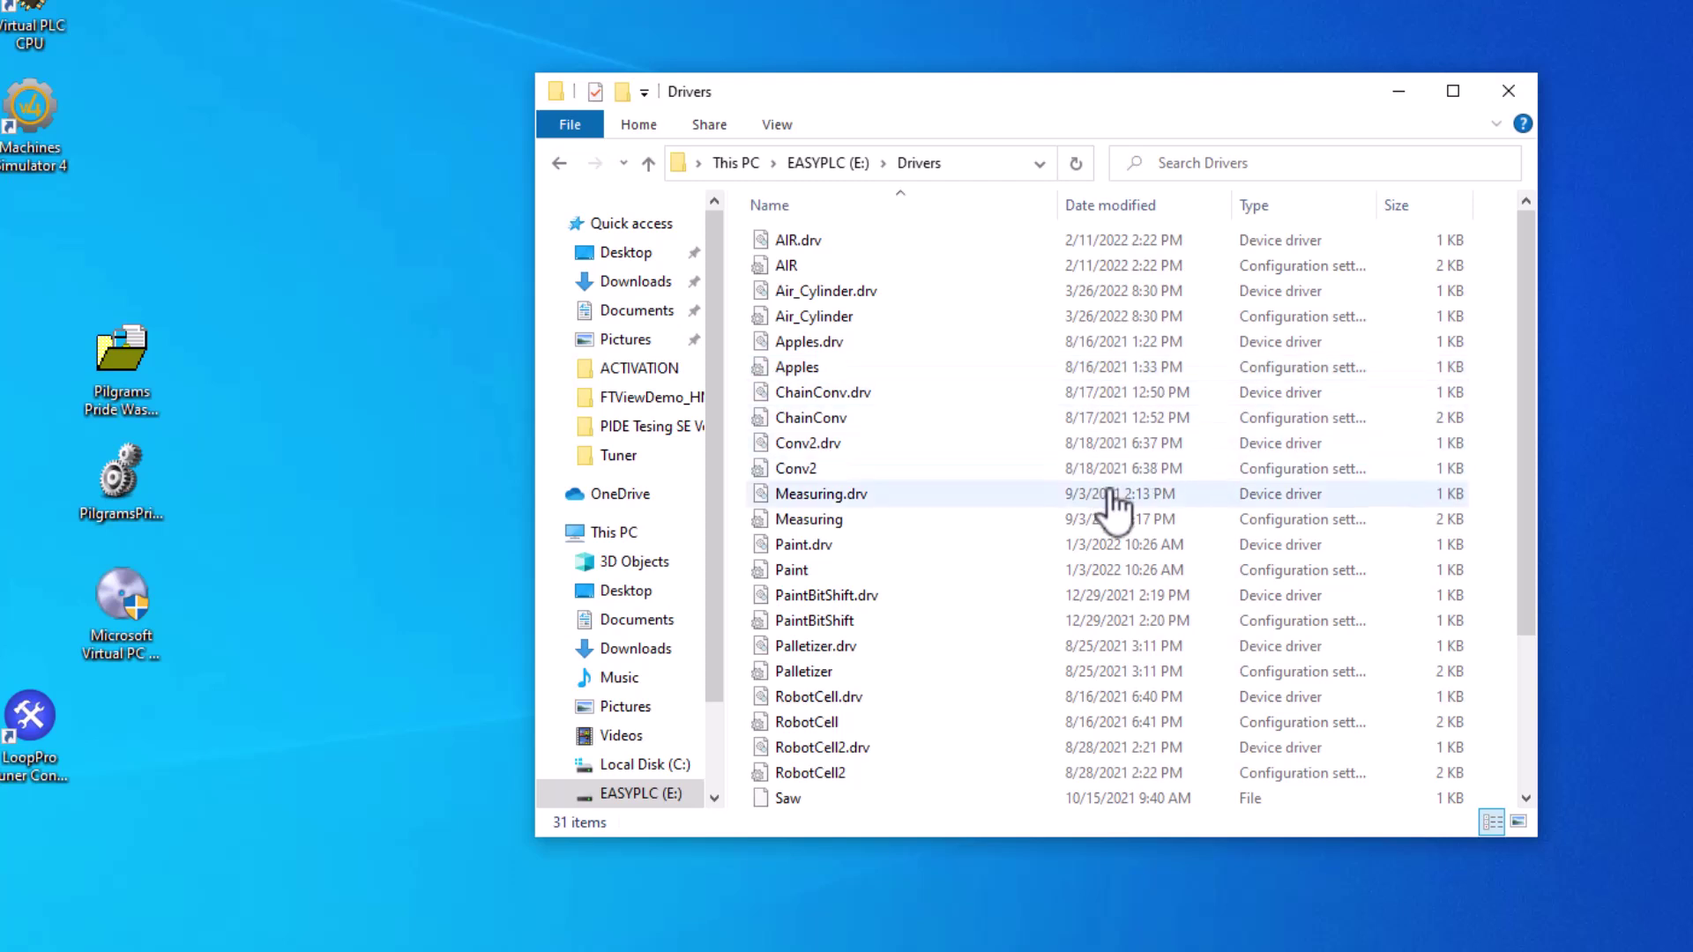
scroll(1115, 511, down, 3)
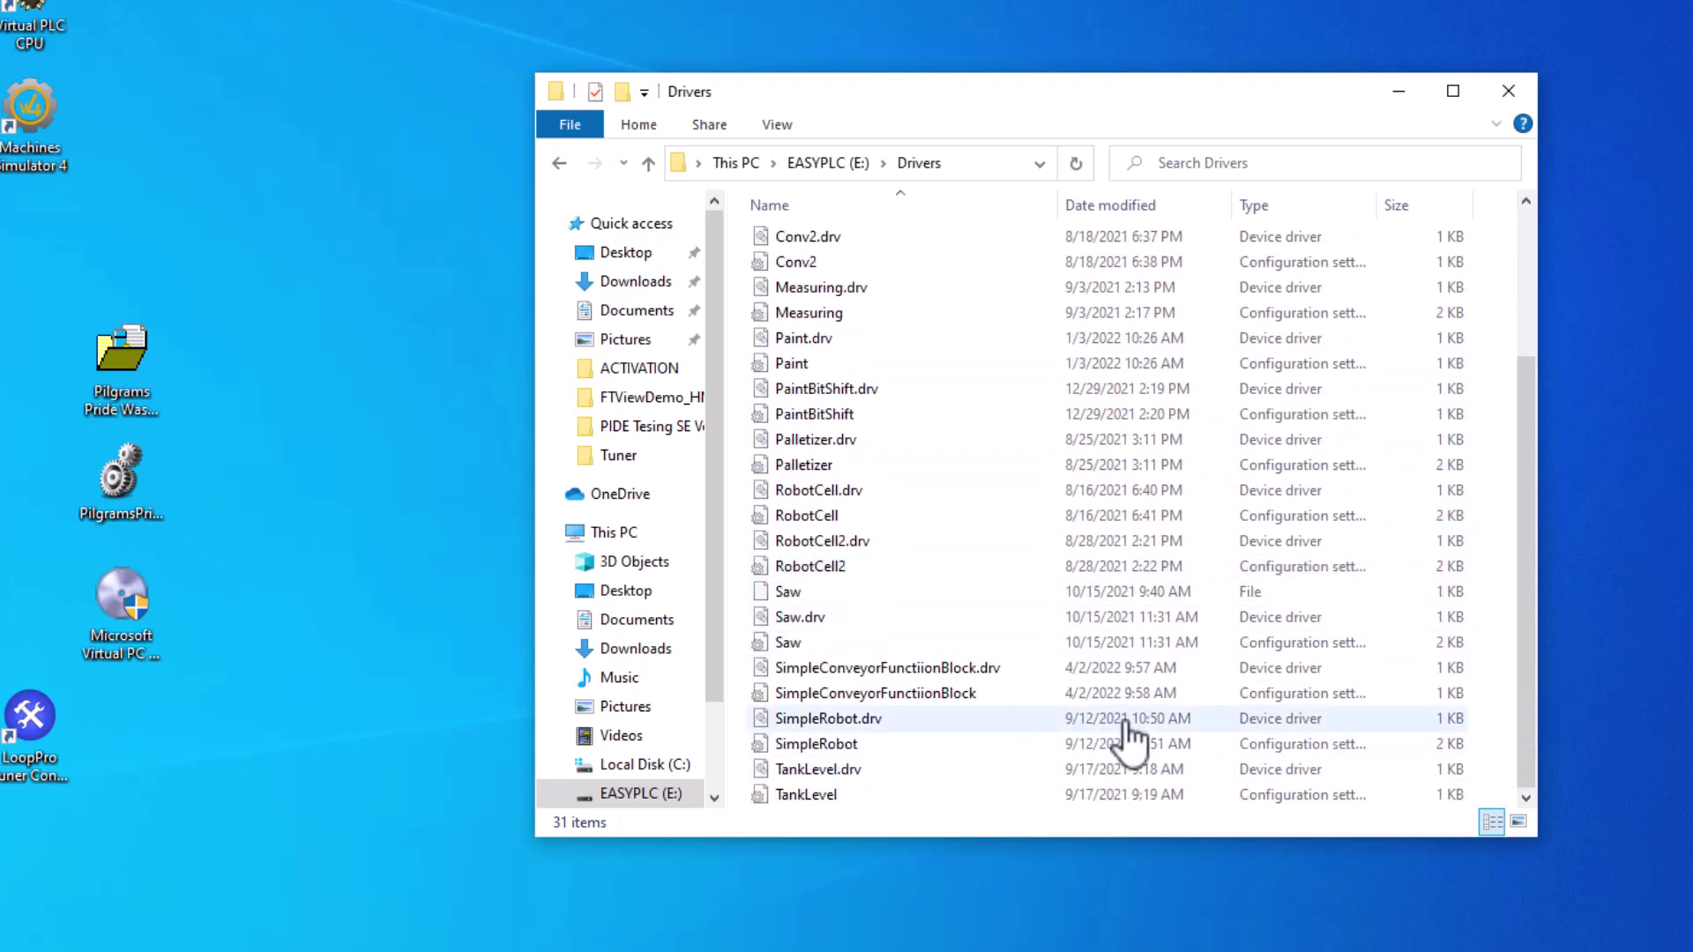
scroll(1133, 512, up, 3)
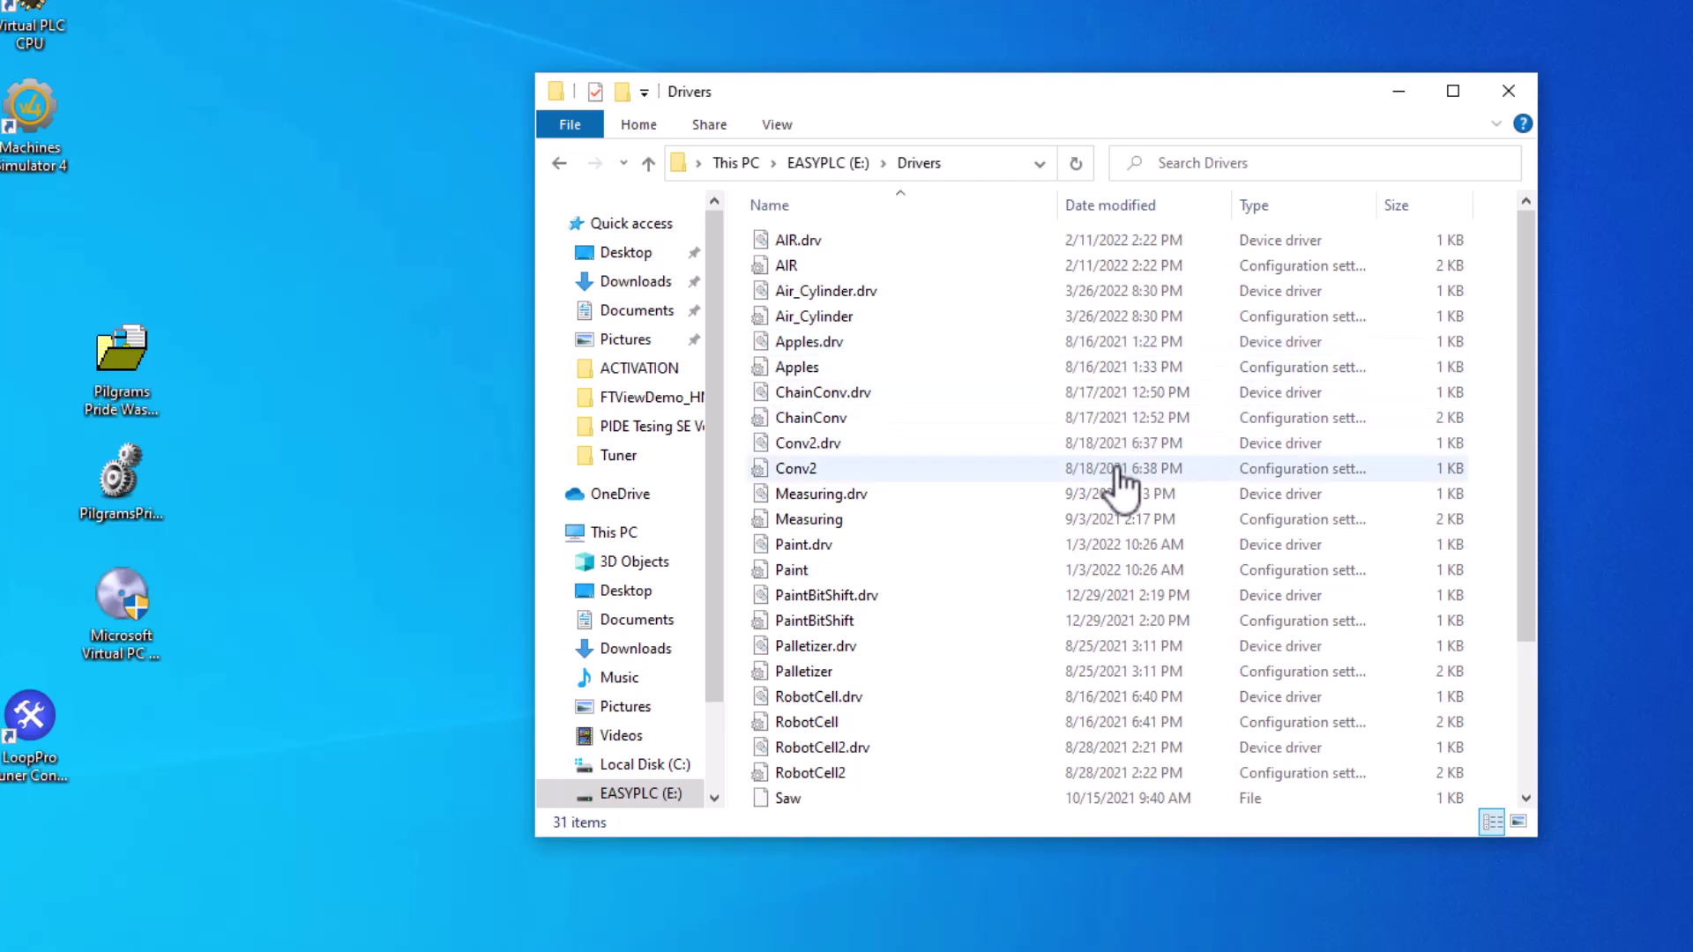
scroll(1122, 481, down, 3)
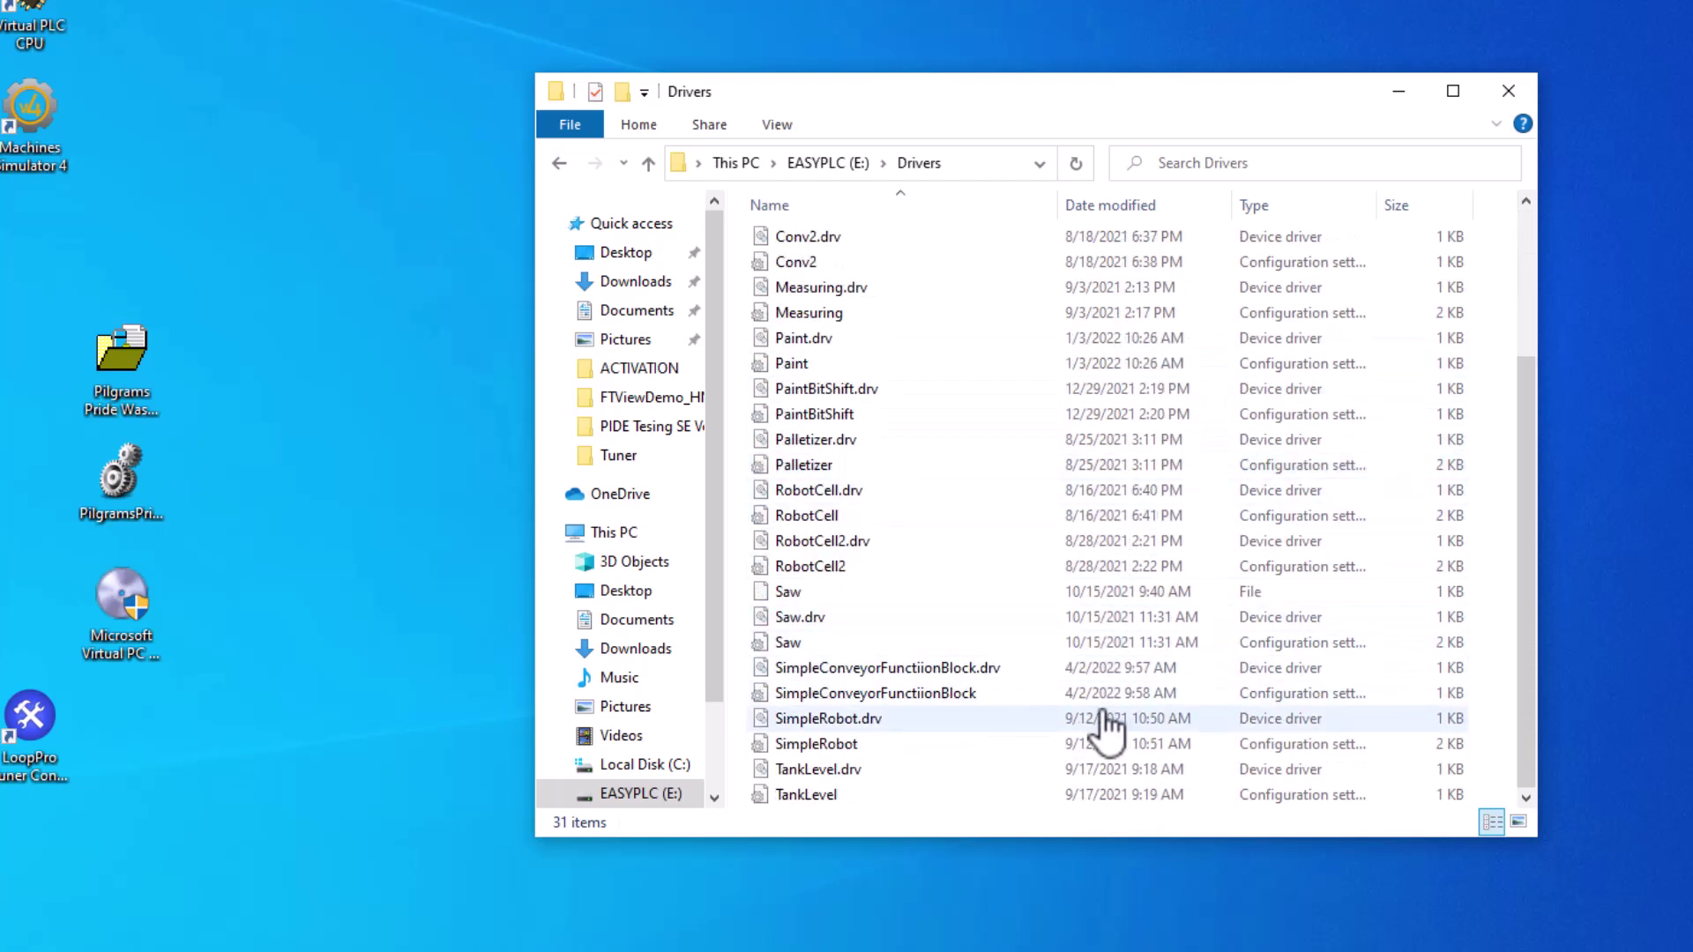
scroll(1147, 480, up, 3)
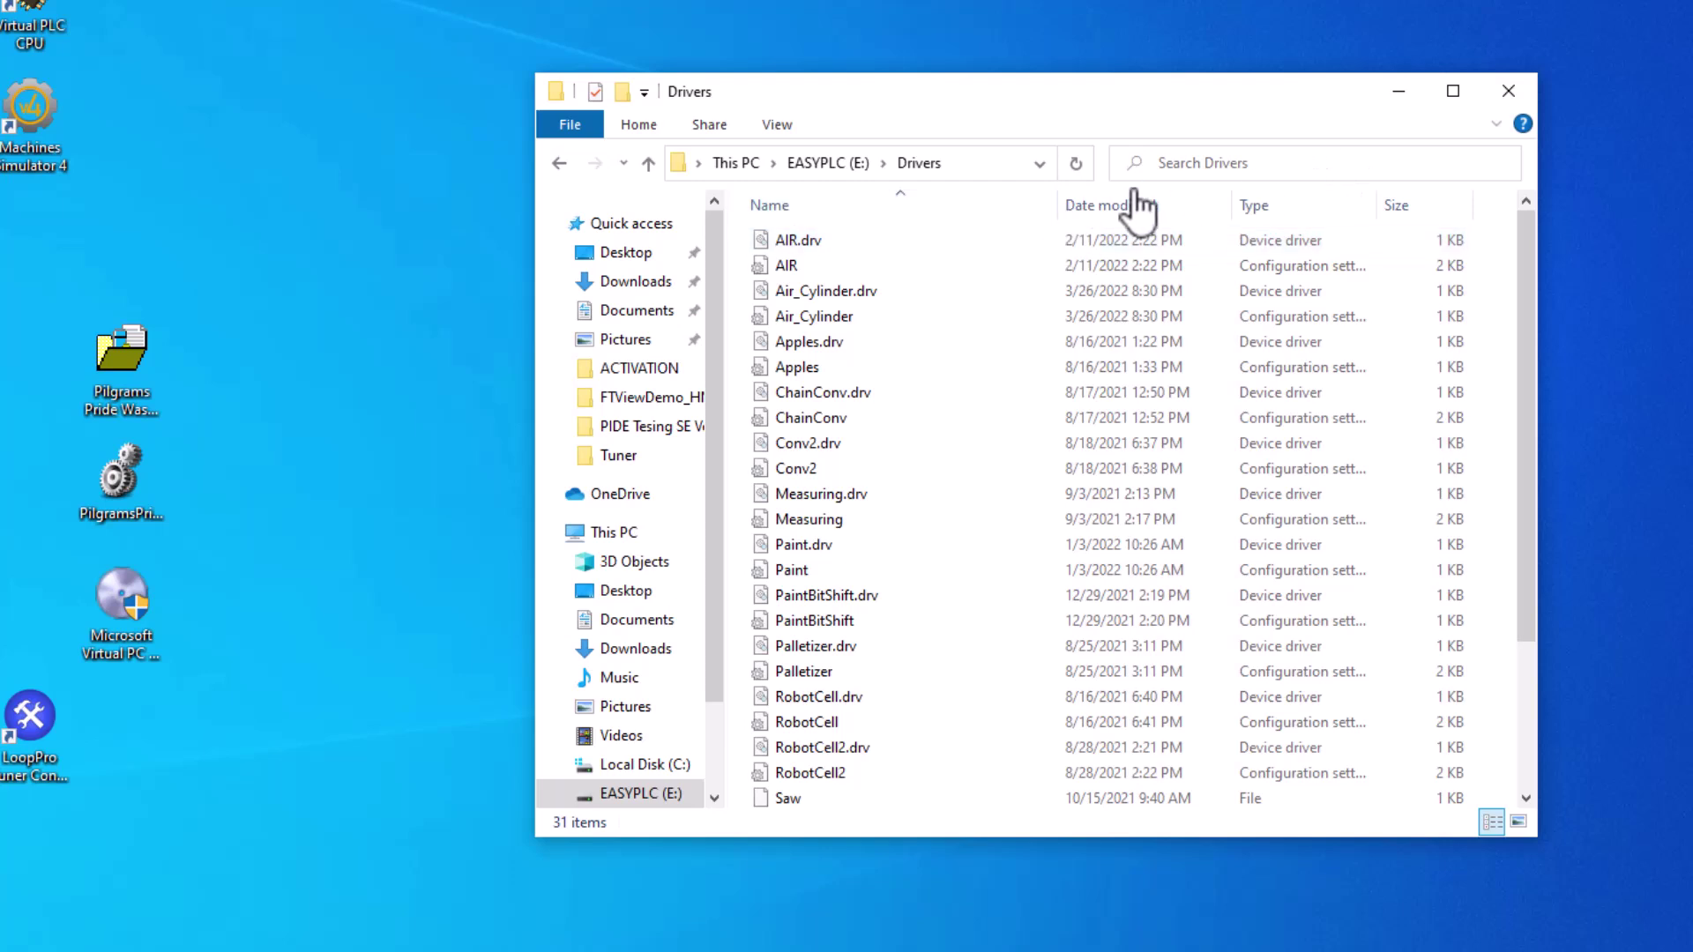
click(851, 167)
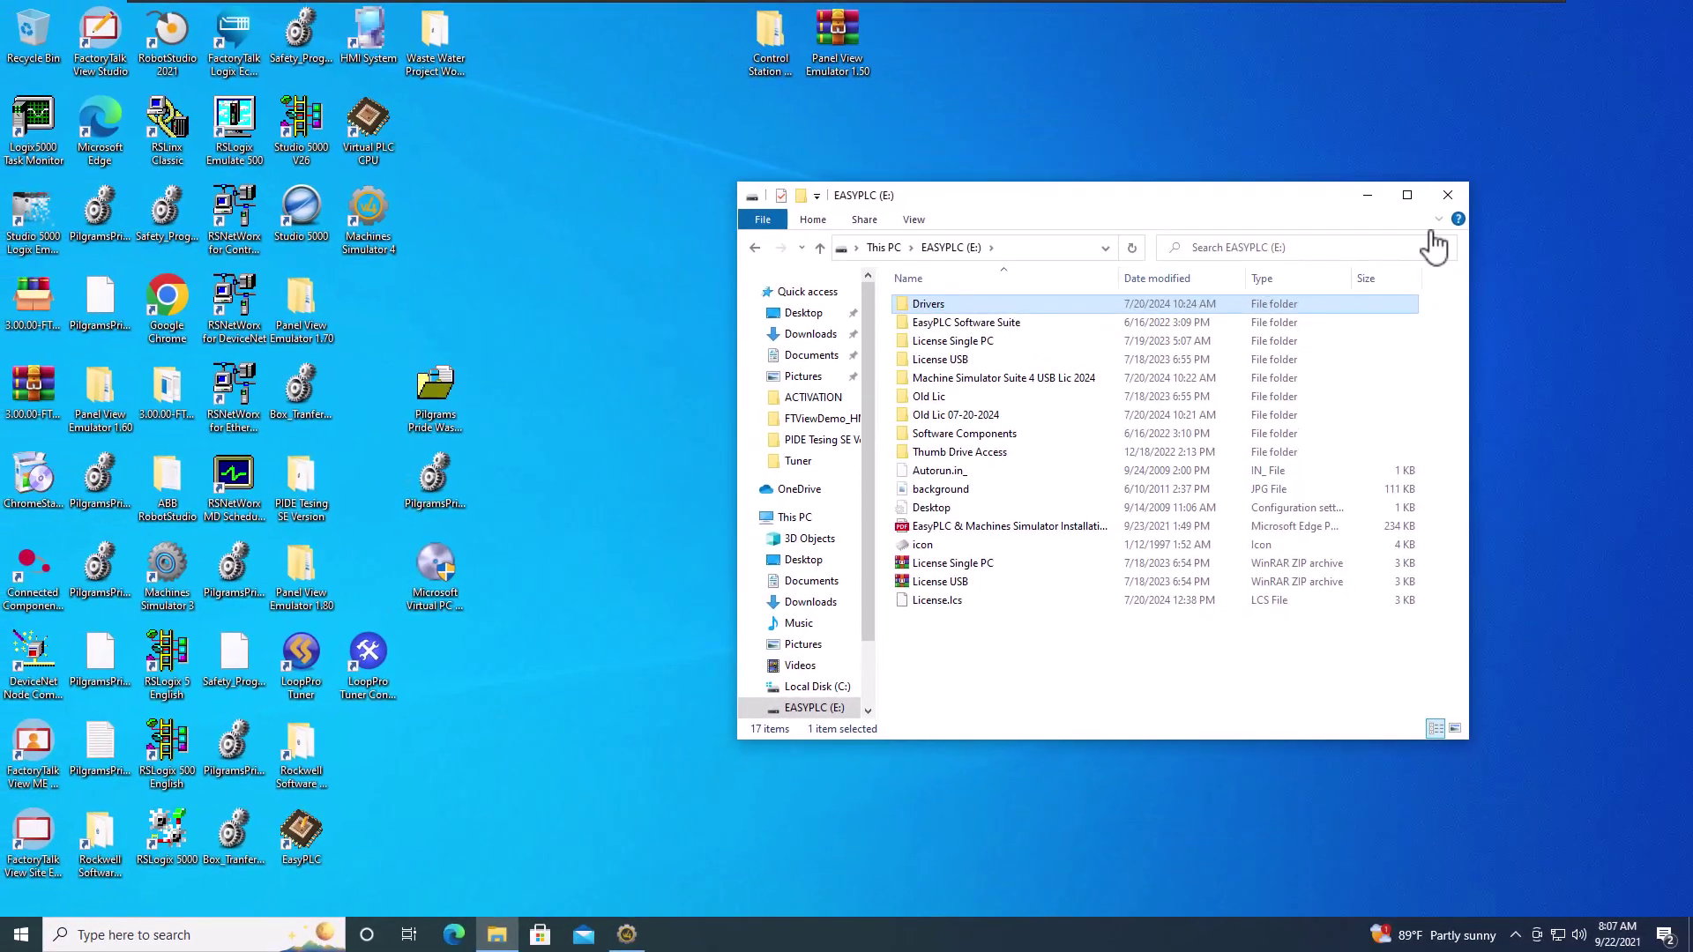
Step: Close the EASYPLC (E:) window and open the MACHINES gallery in Machines Simulator 4
click(1447, 196)
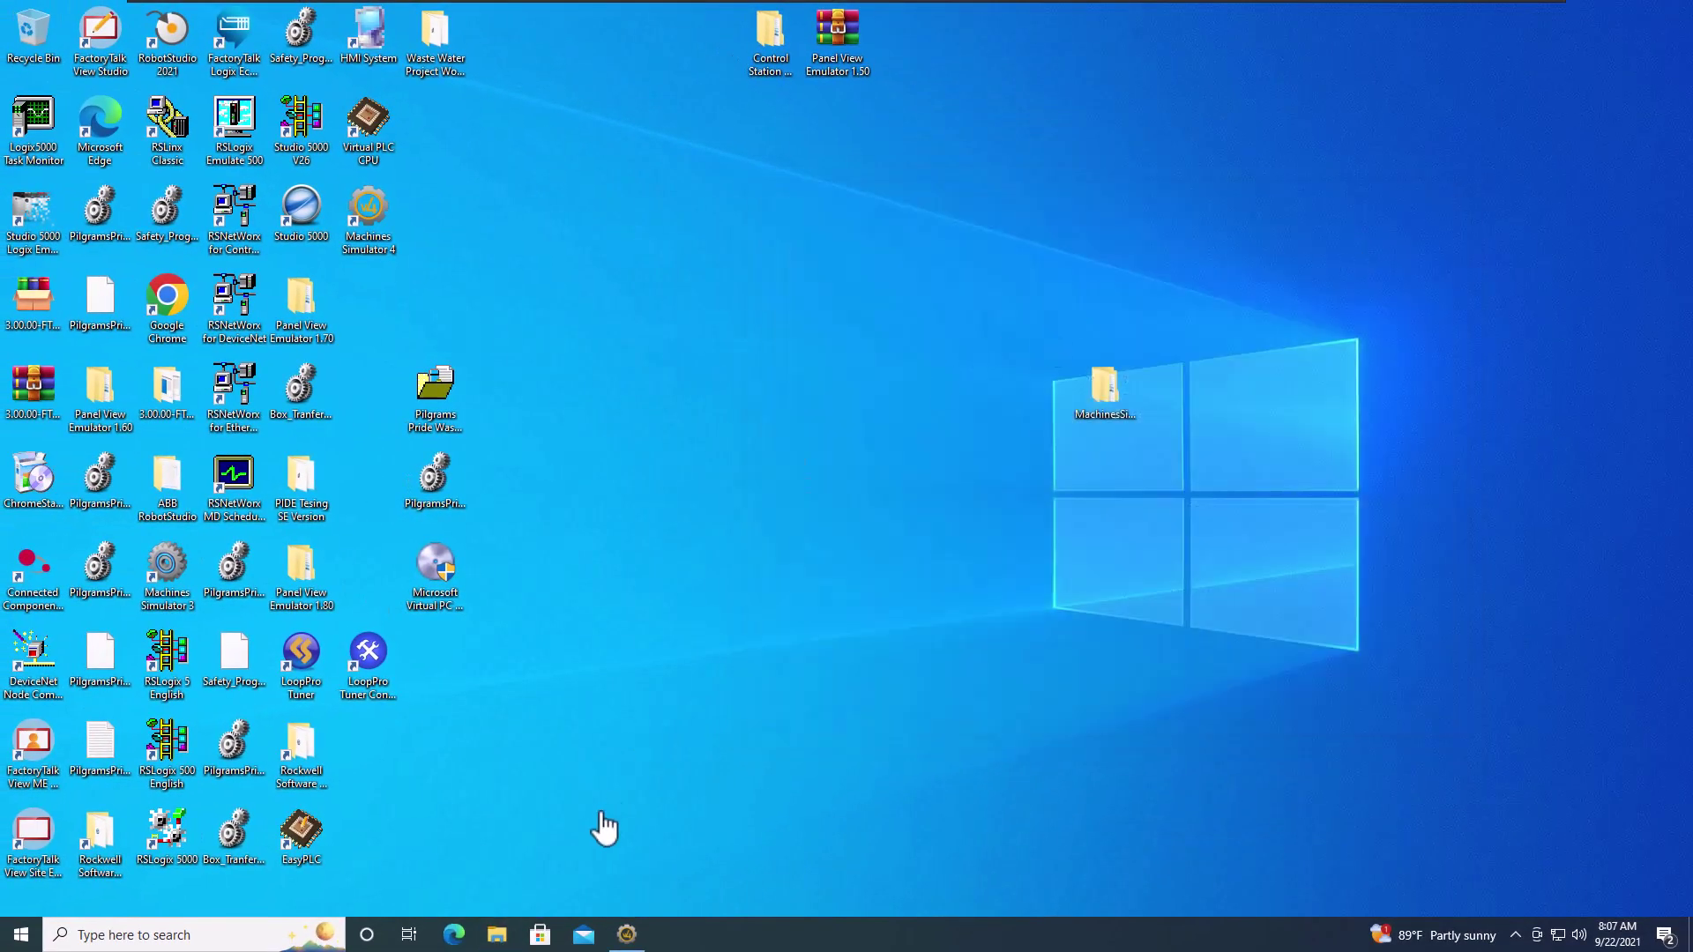
click(620, 942)
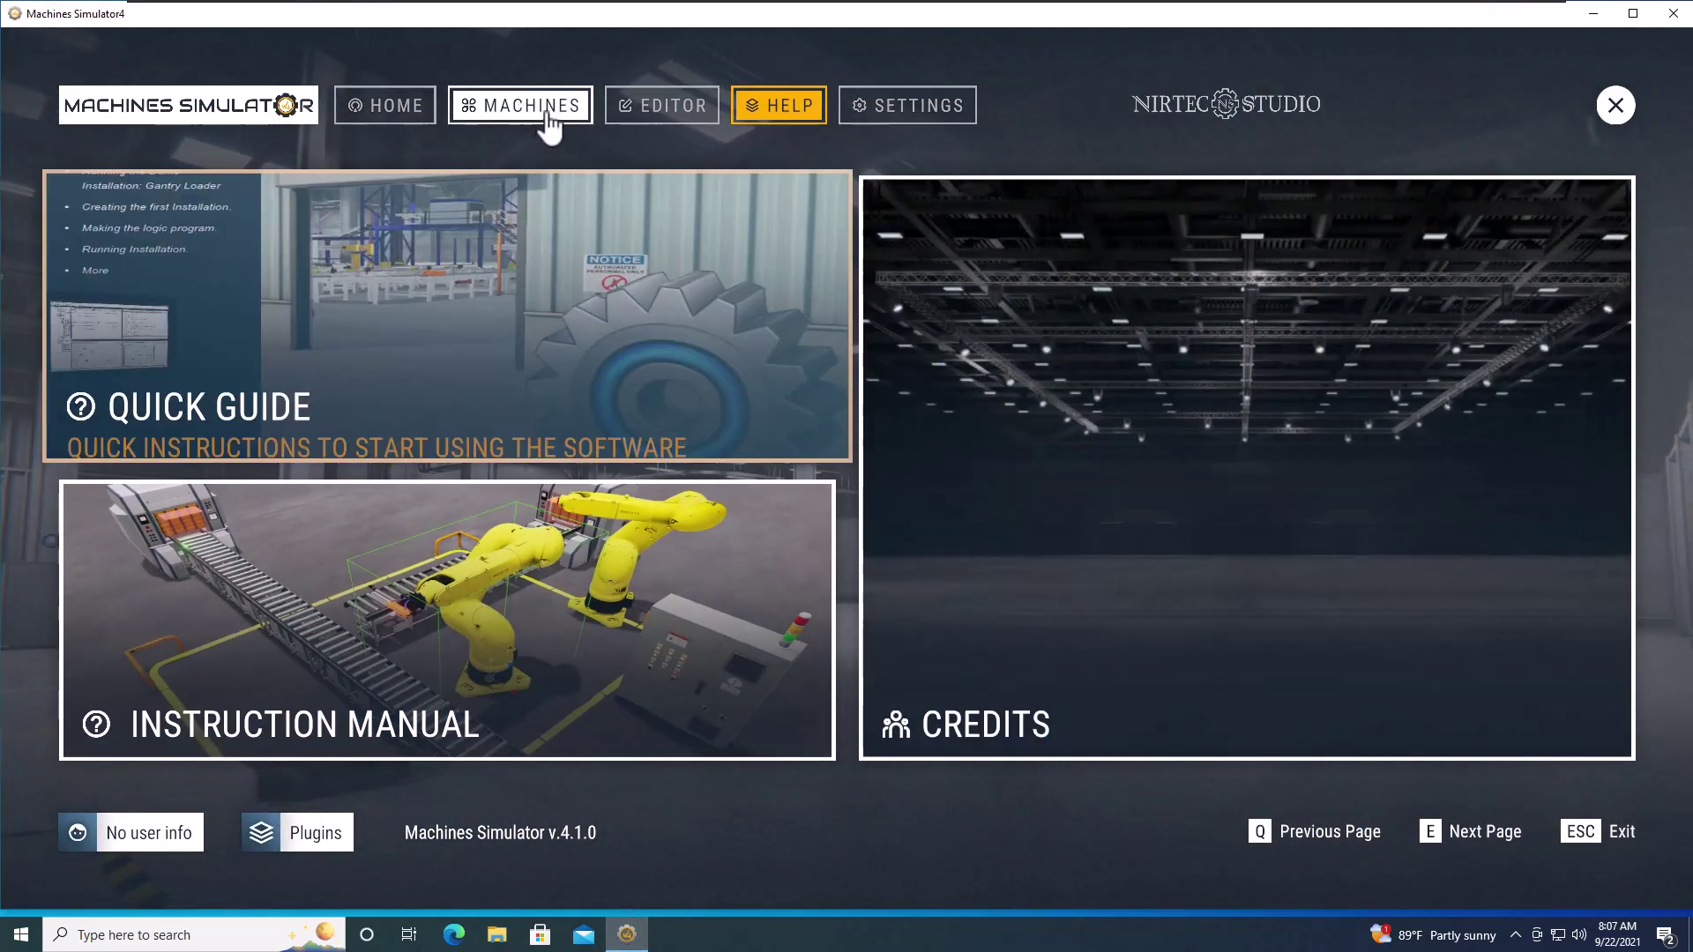
click(548, 124)
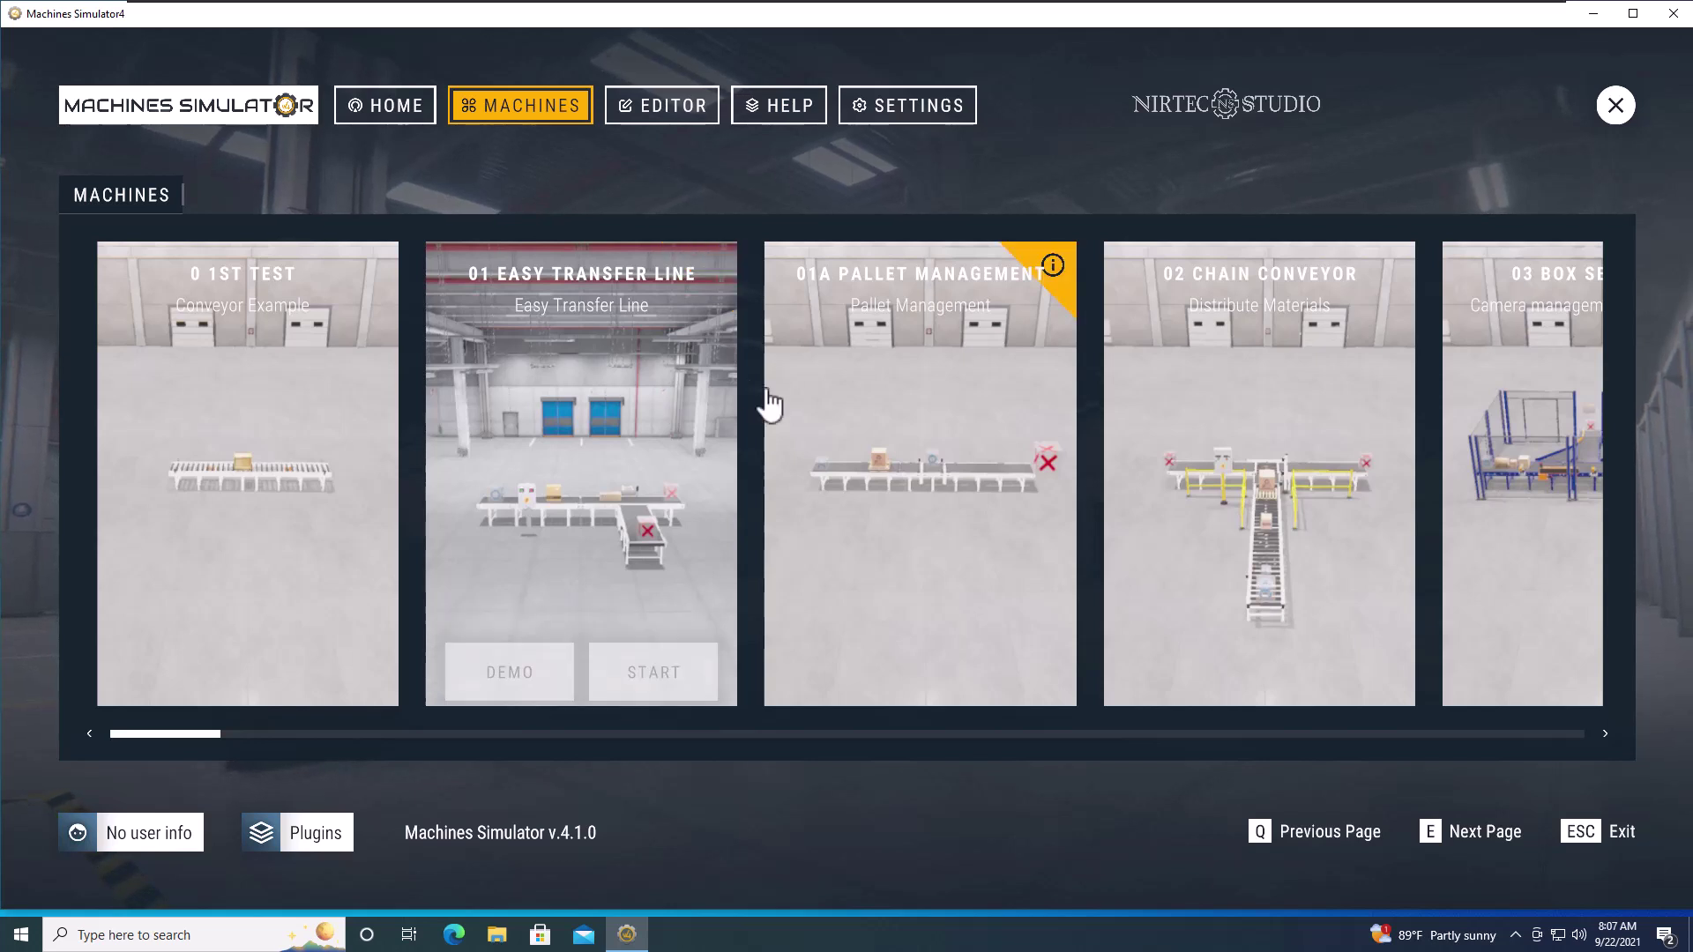
Step: Scroll the machines carousel until the 18 Sorter Line card is visible
mouse_move(986, 516)
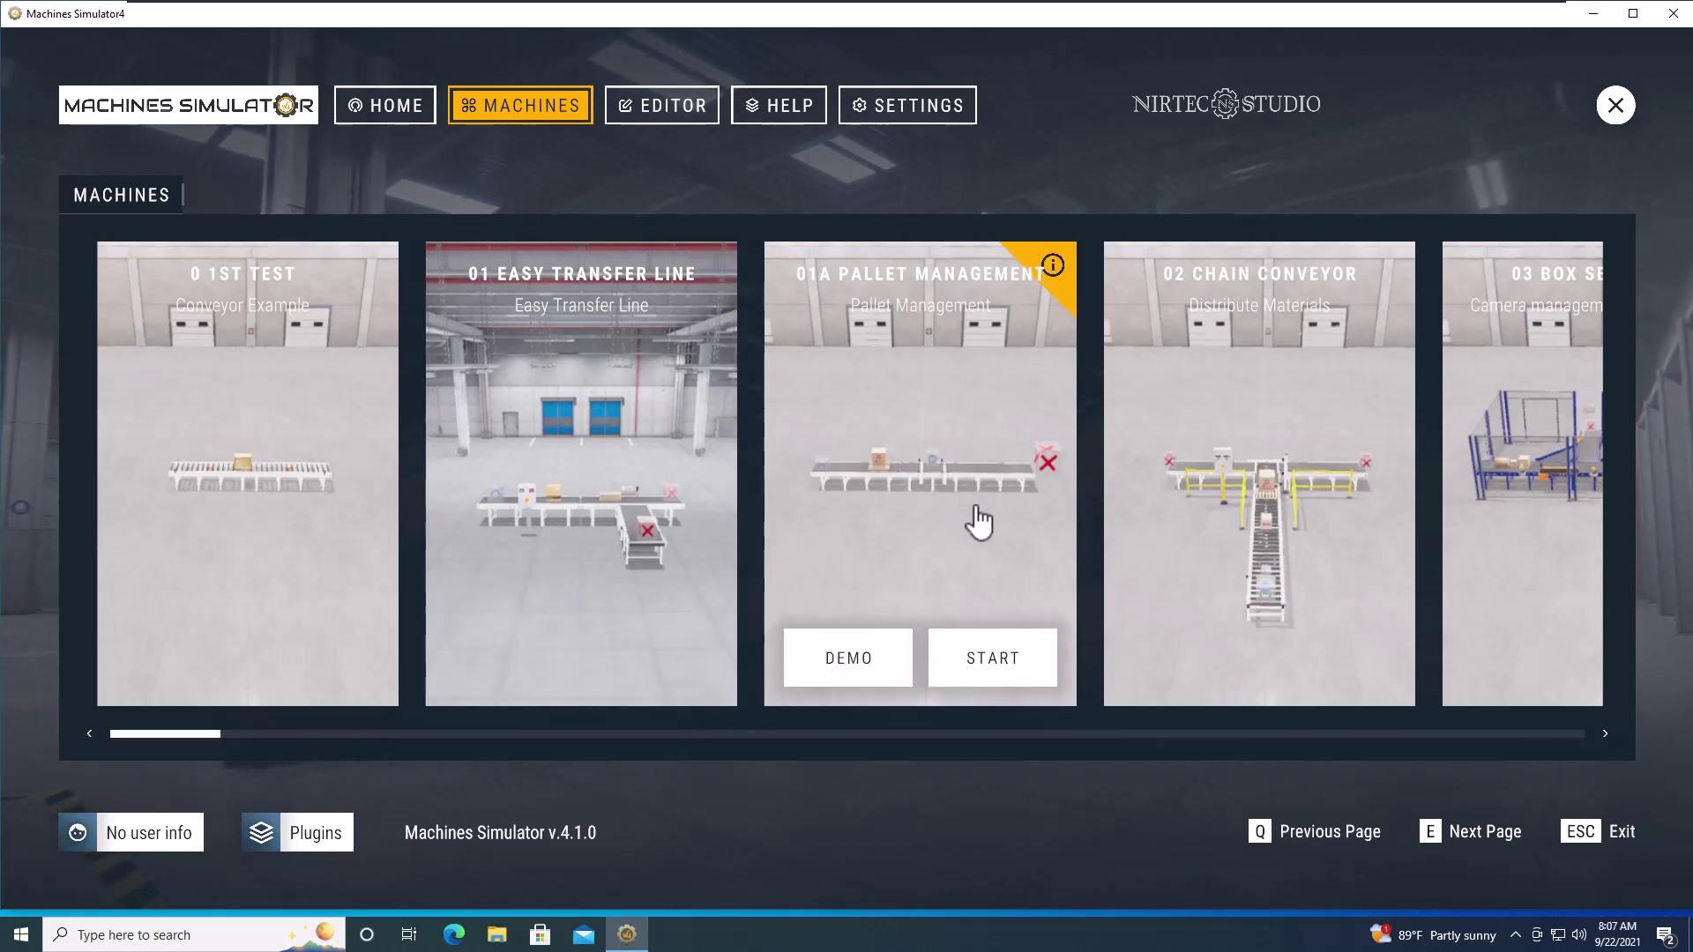
mouse_move(1292, 585)
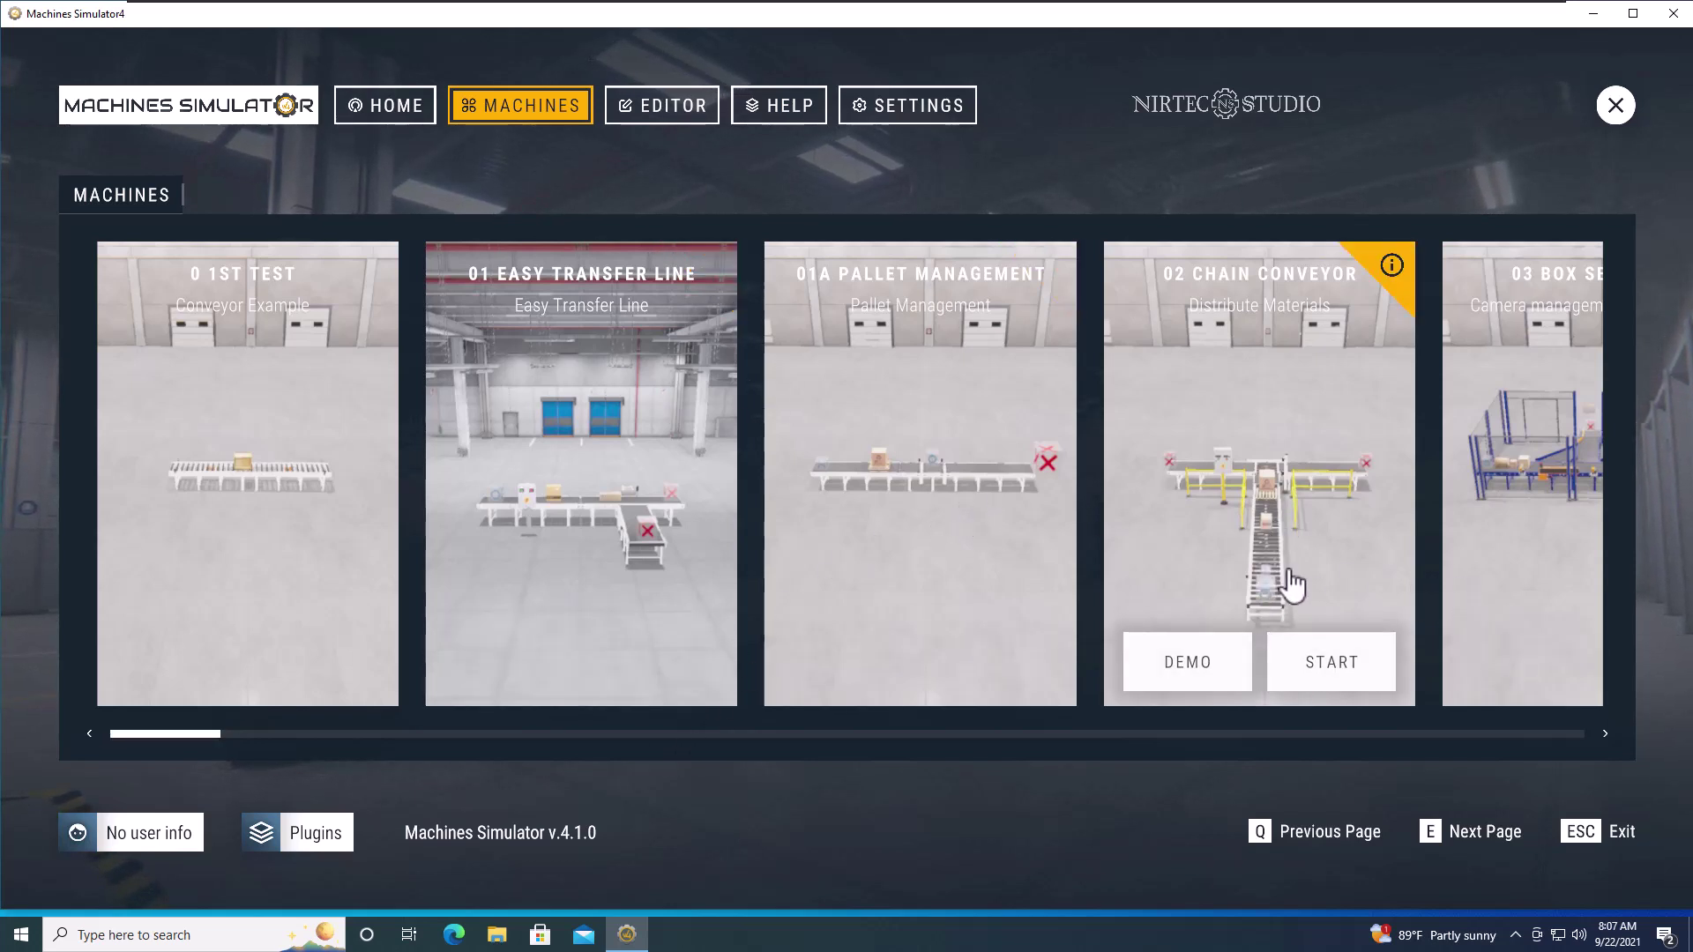
mouse_move(1307, 578)
mouse_down()
mouse_move(775, 529)
mouse_move(332, 461)
mouse_up()
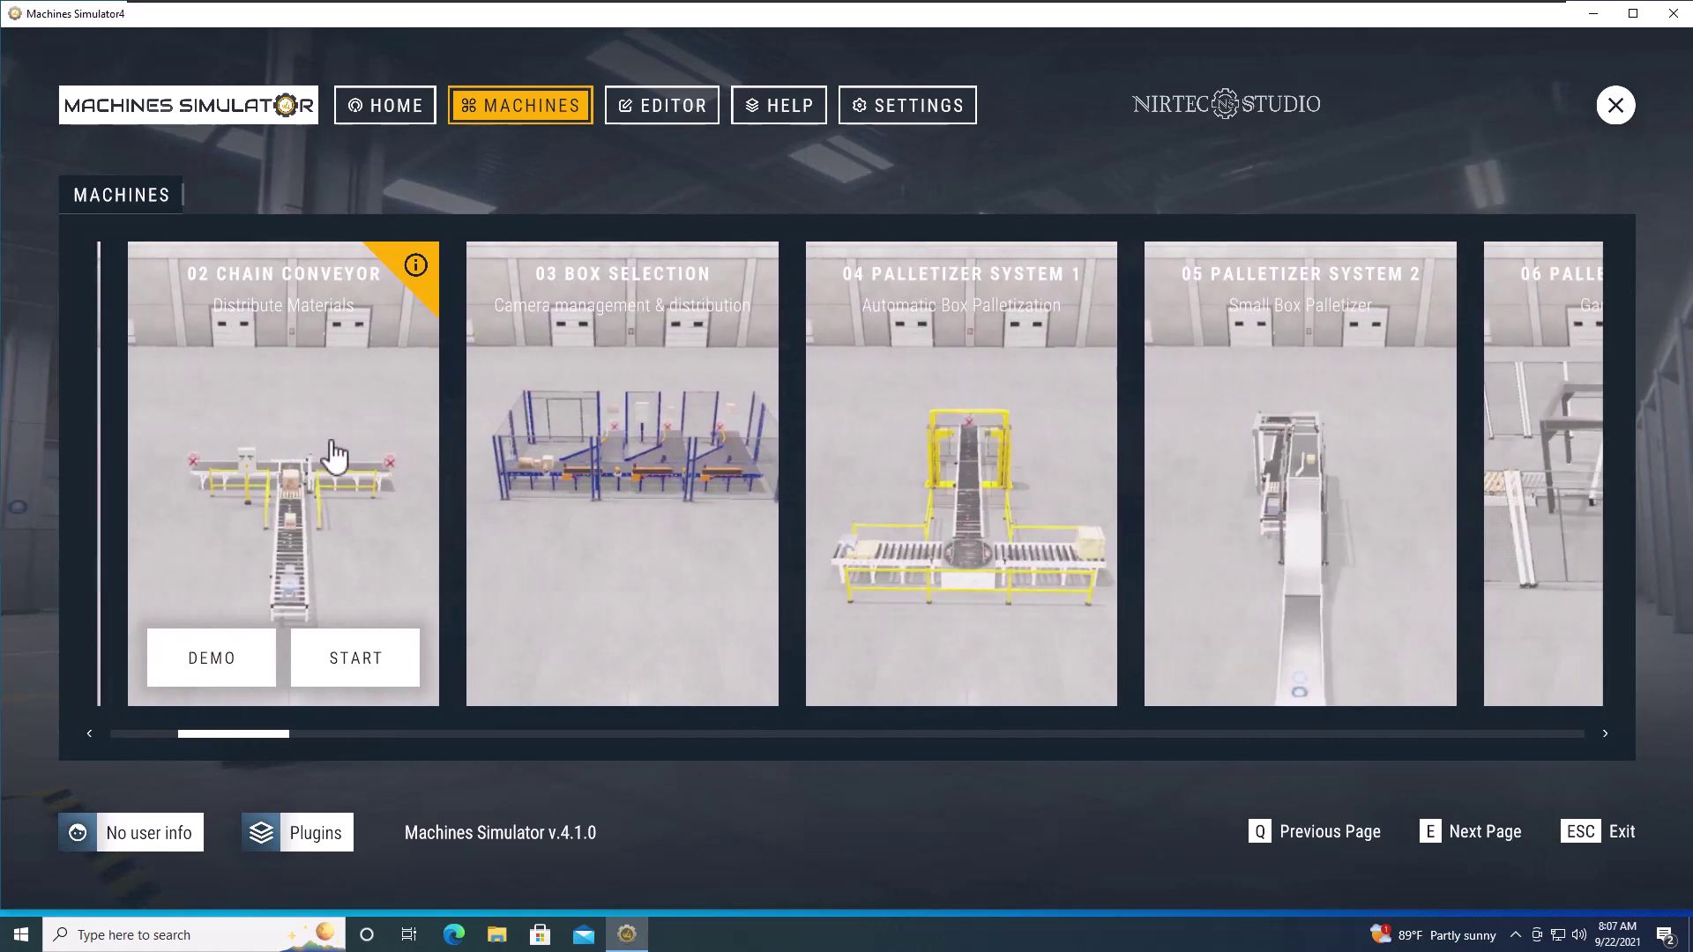
drag(1172, 461, 300, 381)
drag(1208, 408, 578, 379)
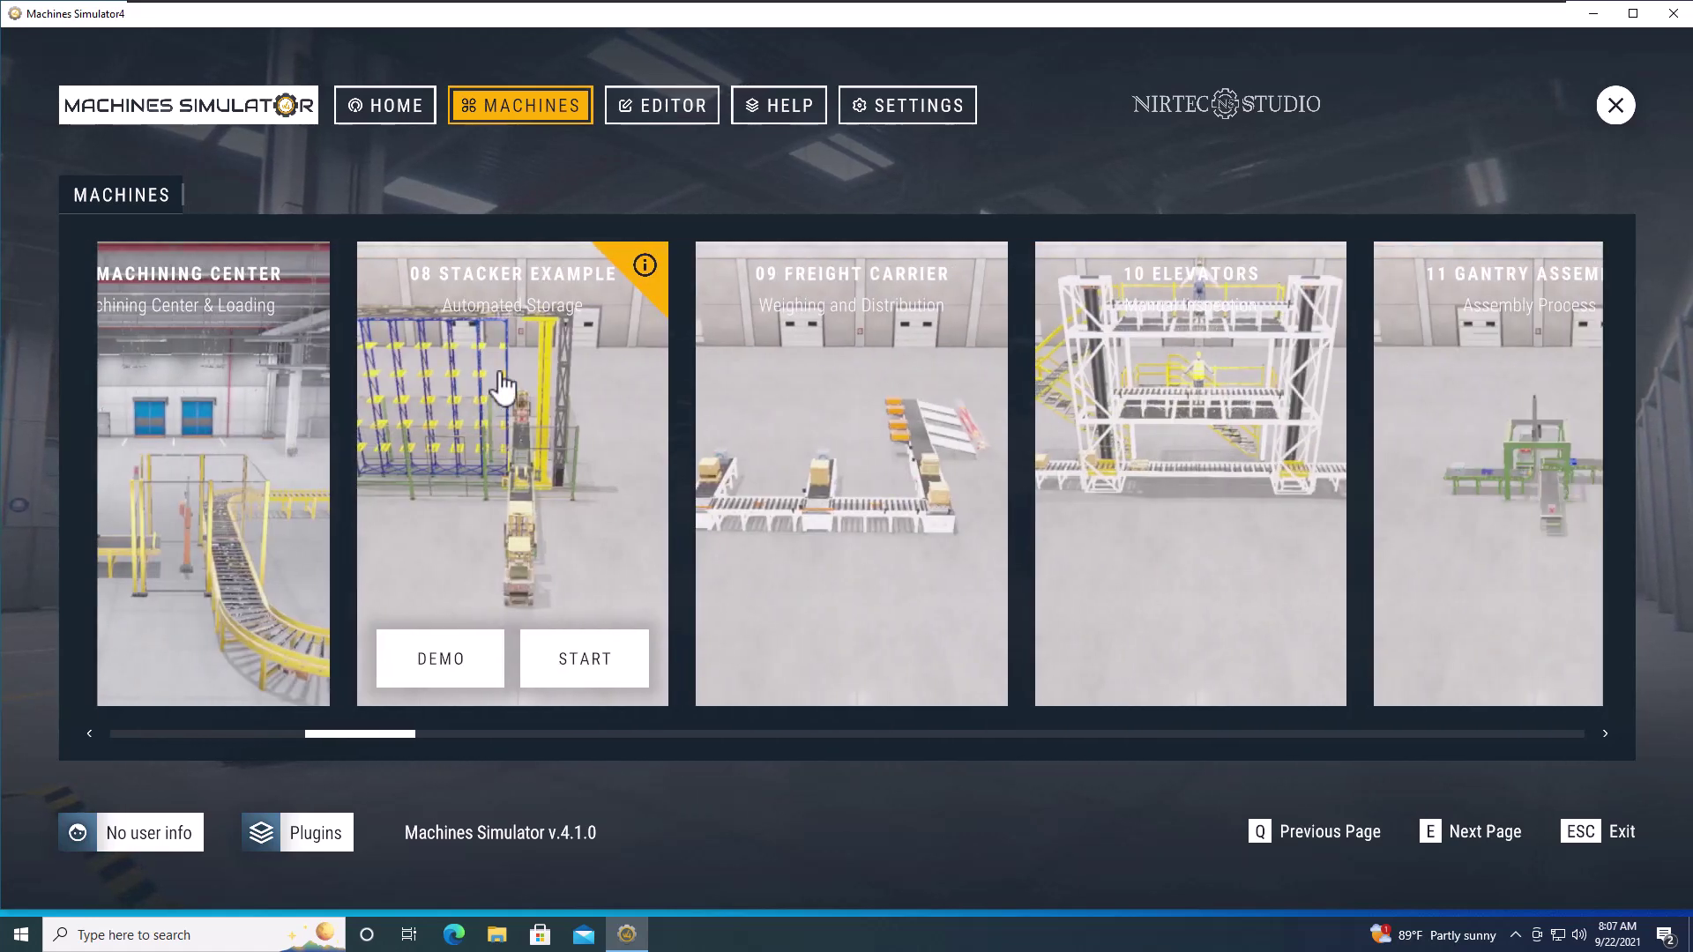
scroll(512, 379, down, 2)
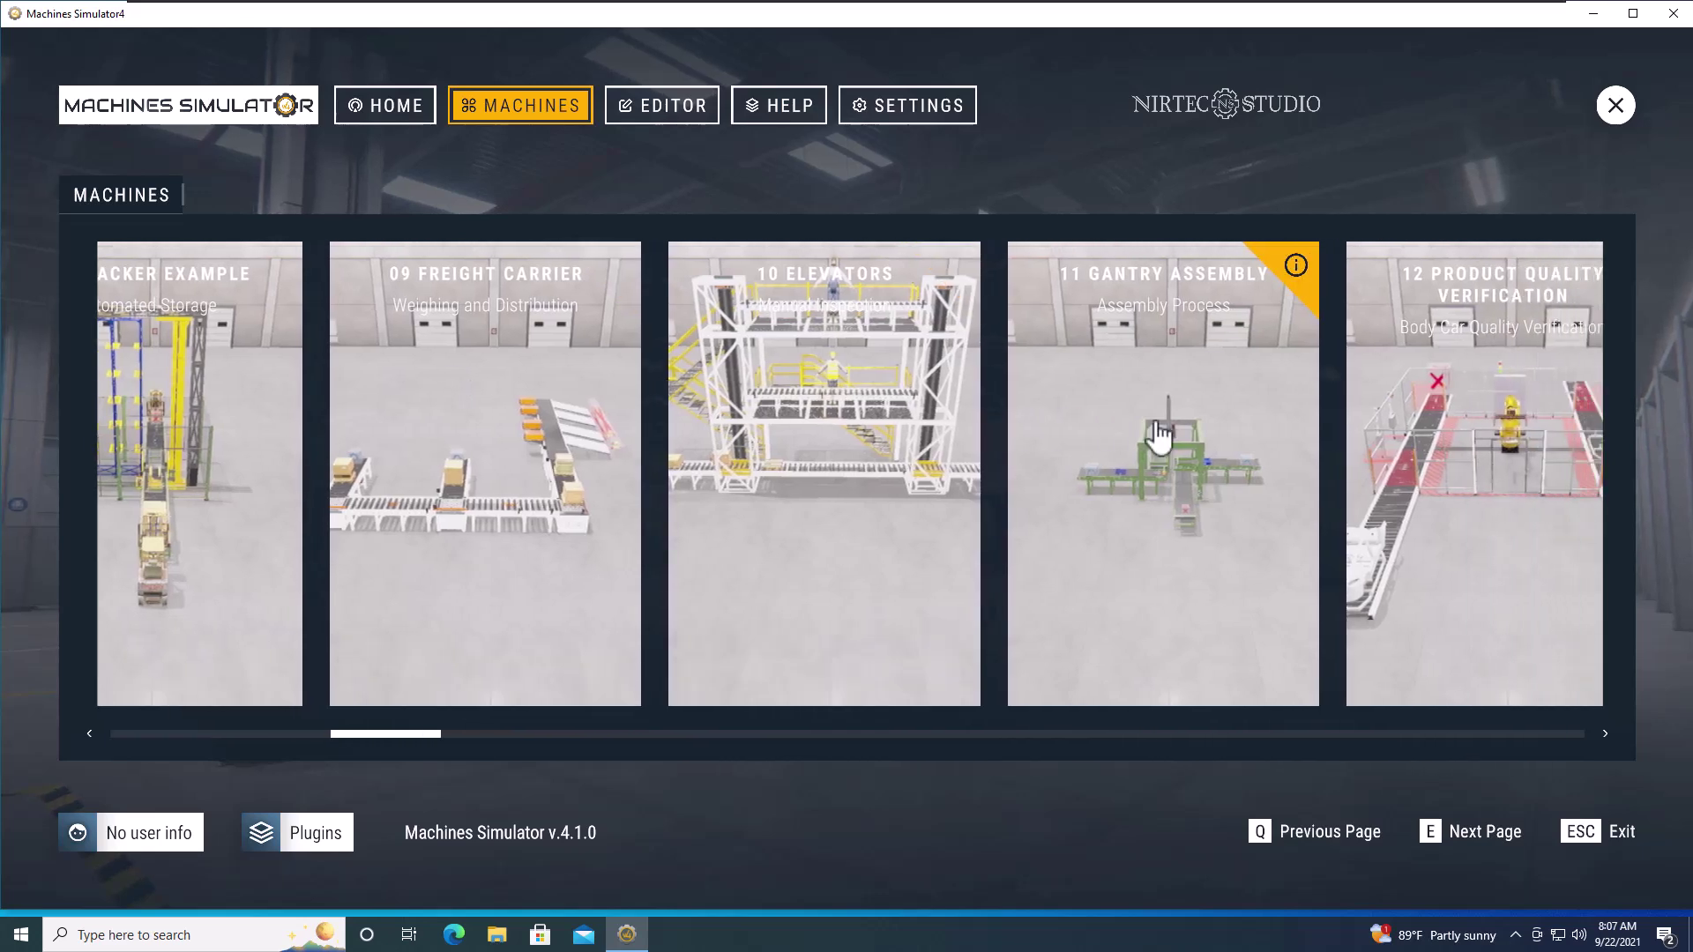
scroll(813, 419, down, 2)
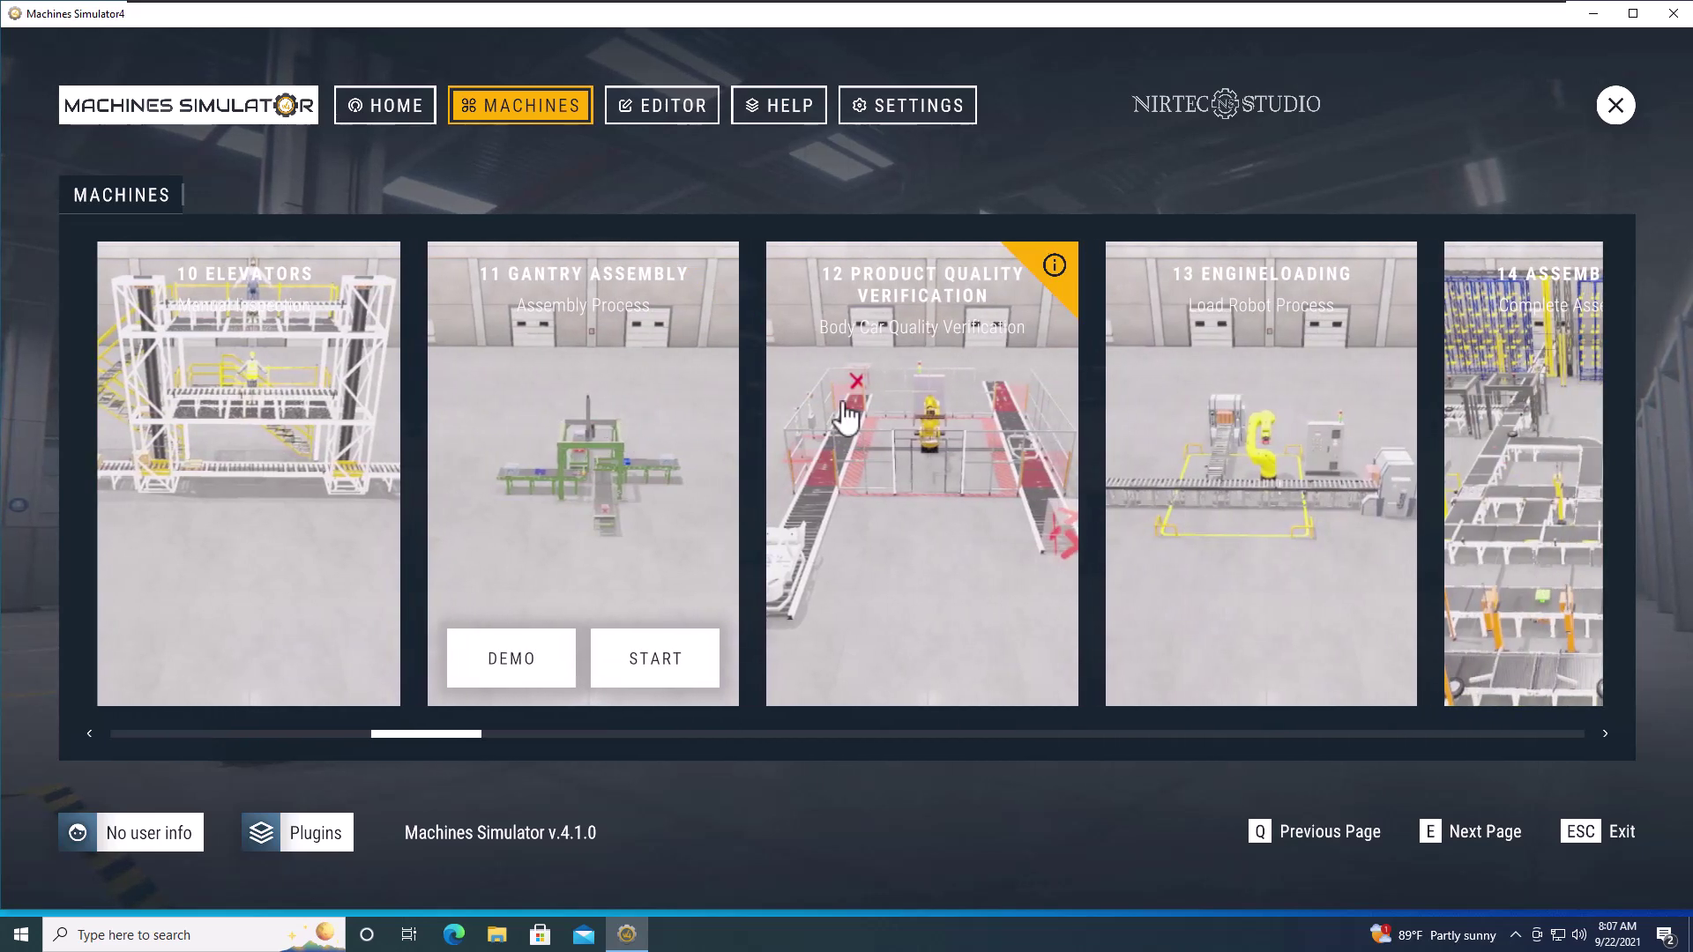
scroll(1548, 465, down, 4)
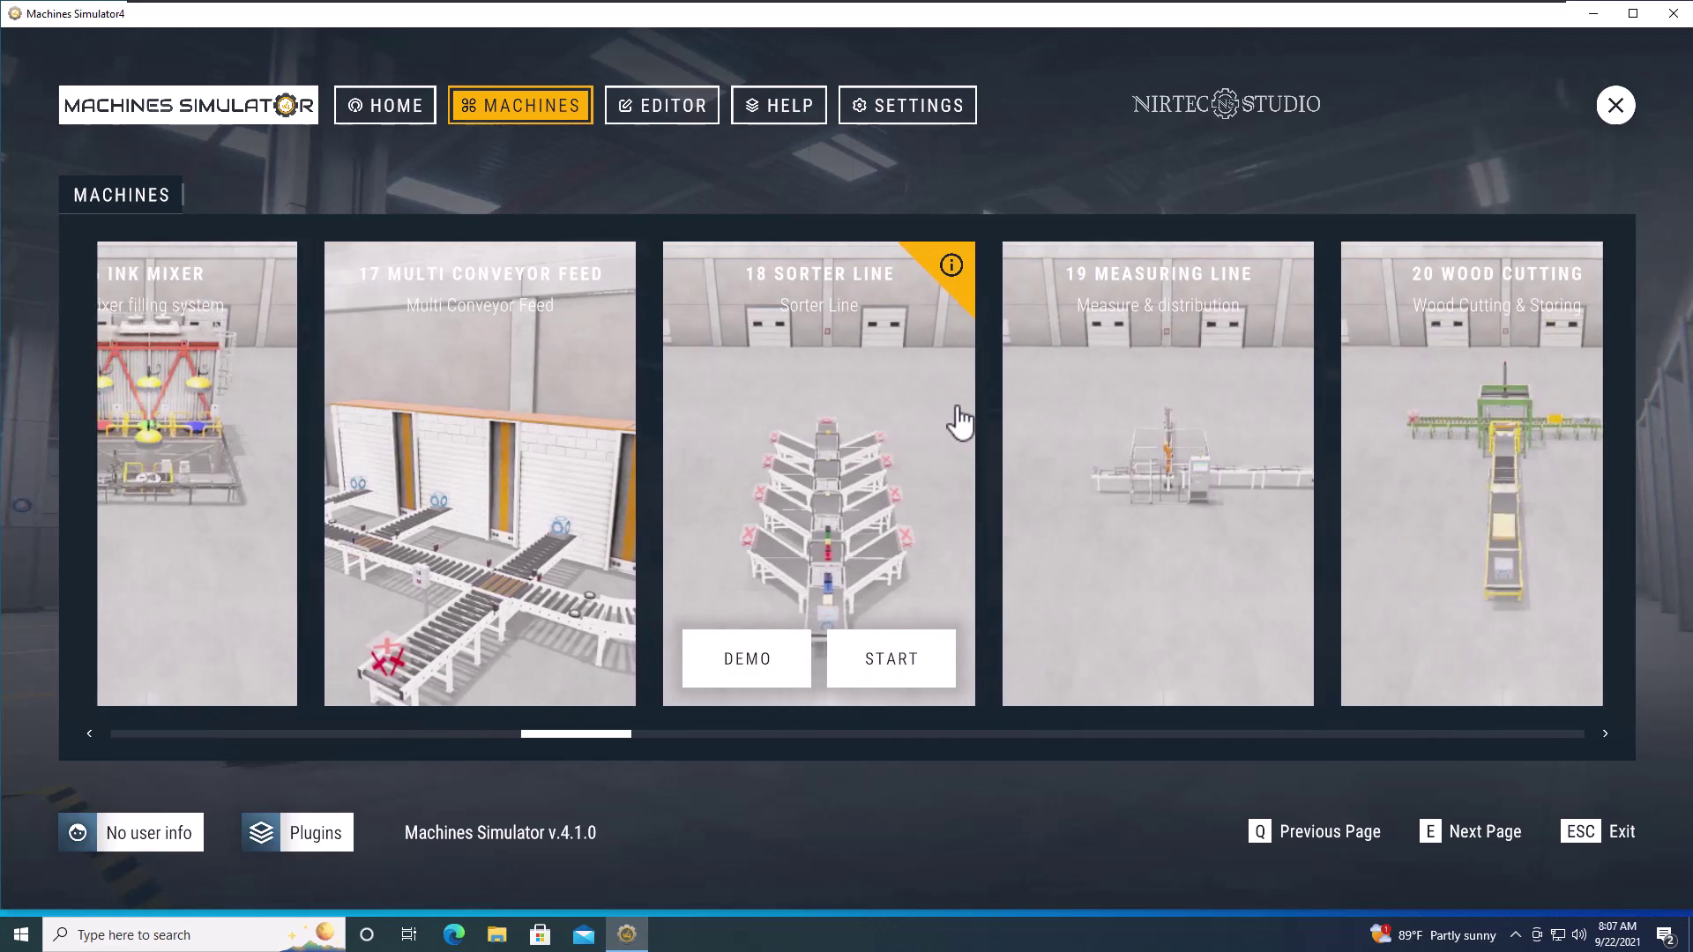
Step: Start the 18 Sorter Line machine in DEMO mode
click(869, 653)
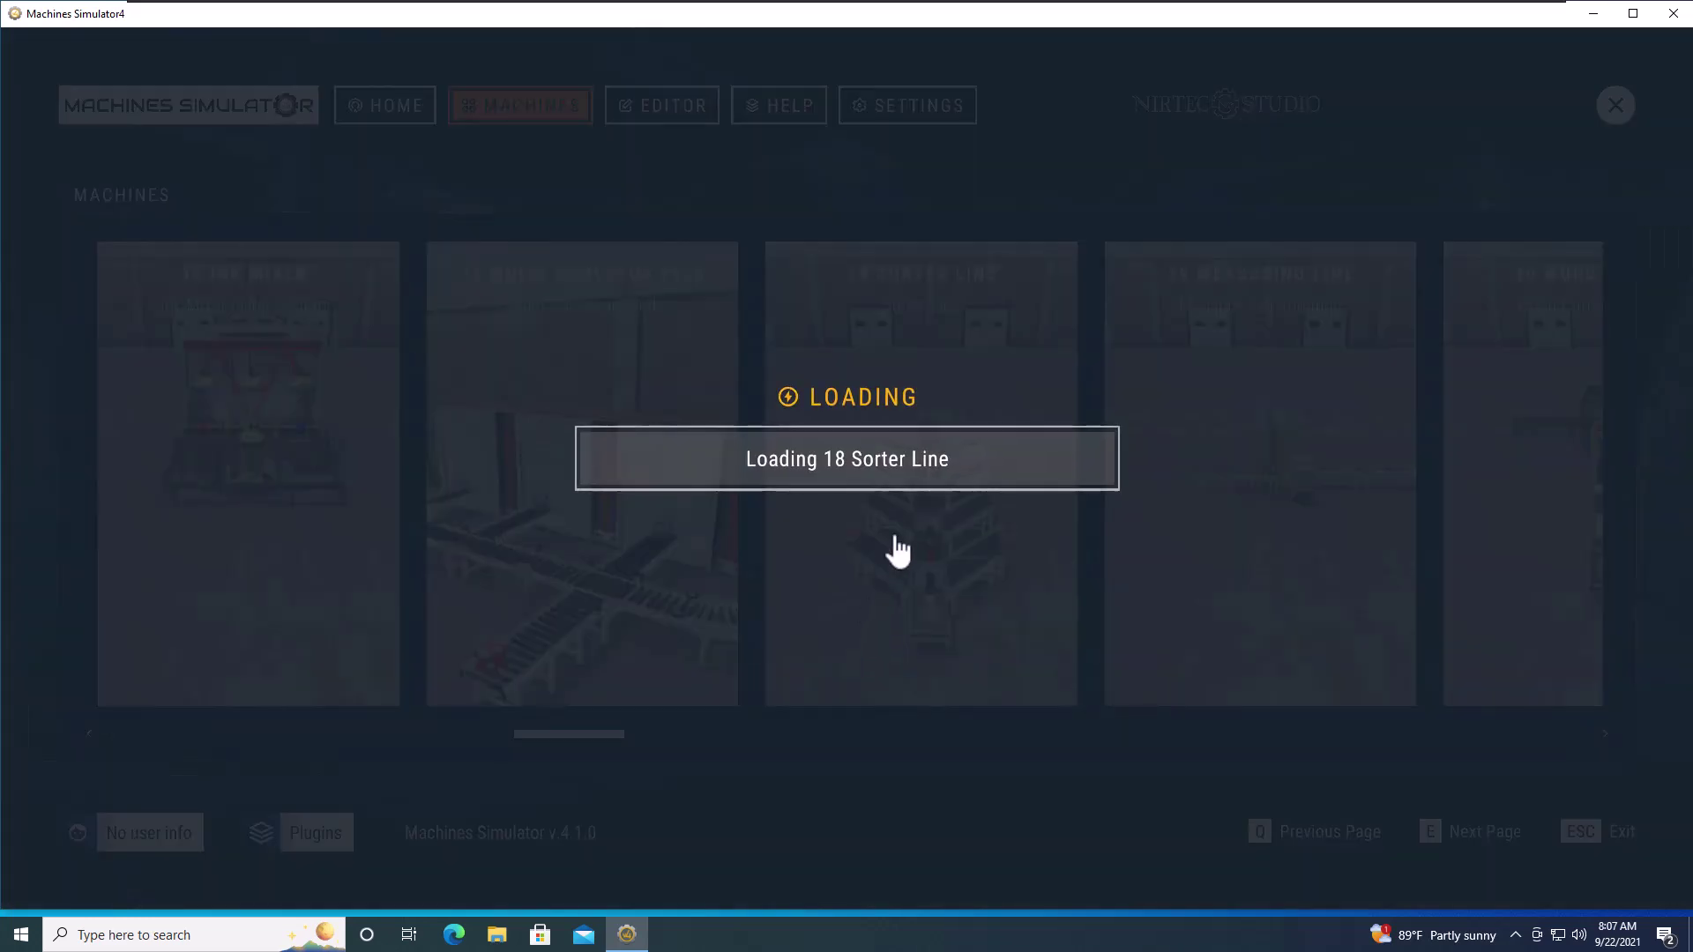